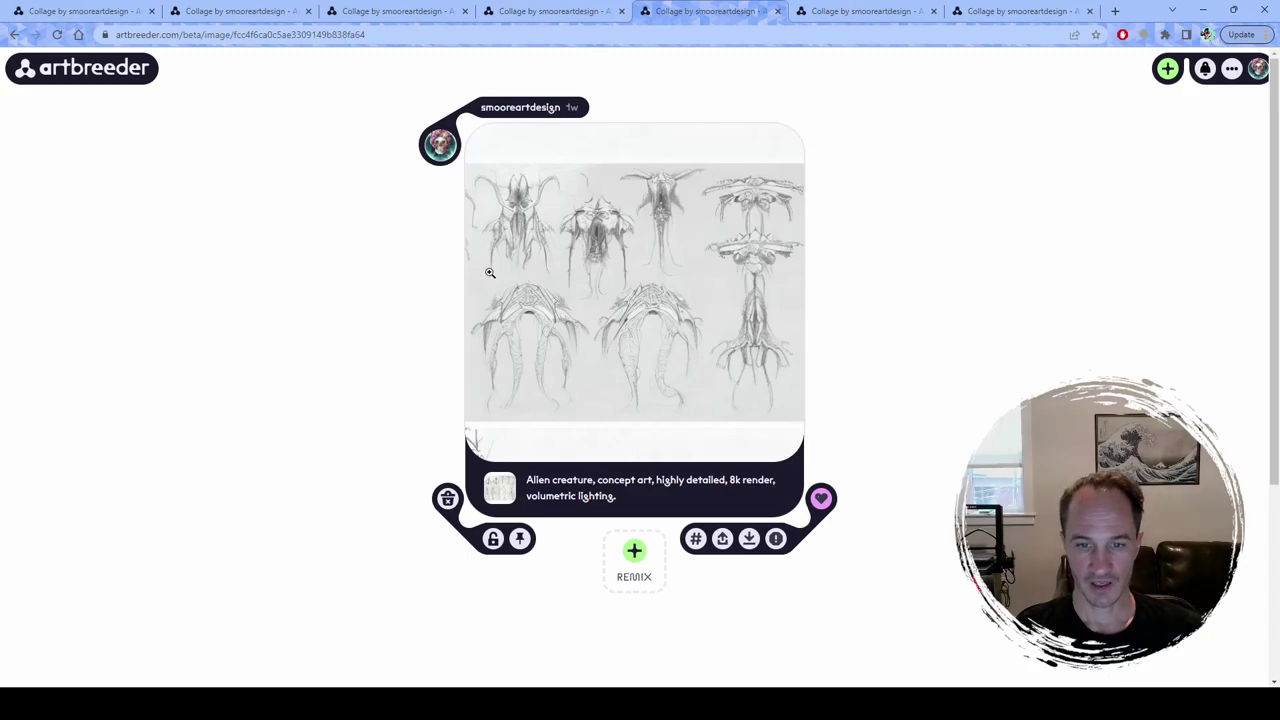
Step: Examine the enlarged alien creature sketch sheet and the alien jellyfish painting in Krita, ending back on the Artbreeder image page
click(650, 257)
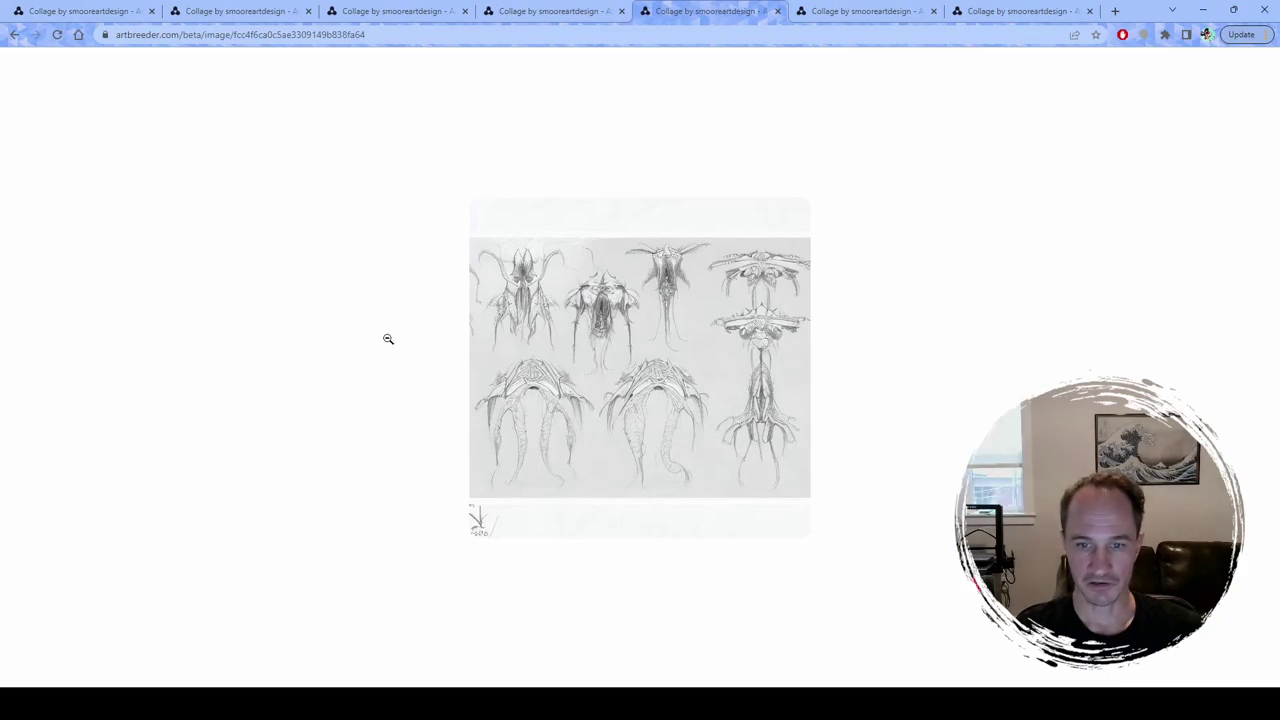
click(339, 400)
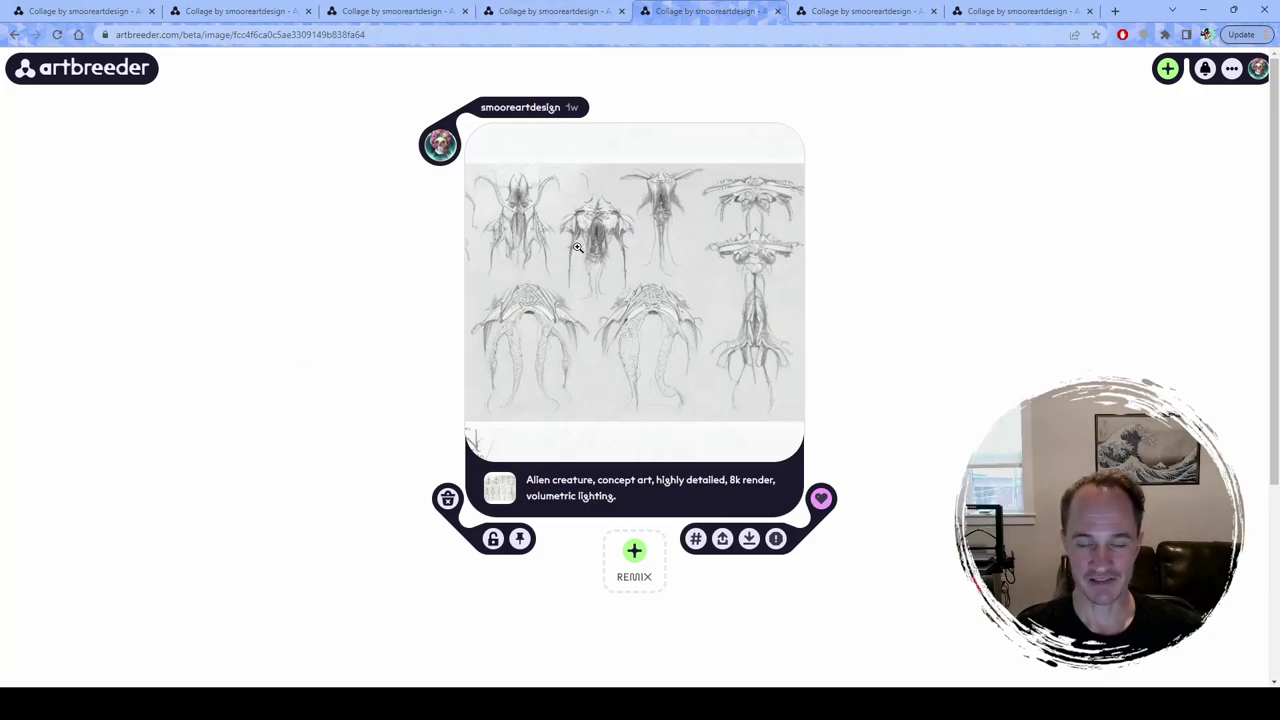
click(834, 13)
click(682, 14)
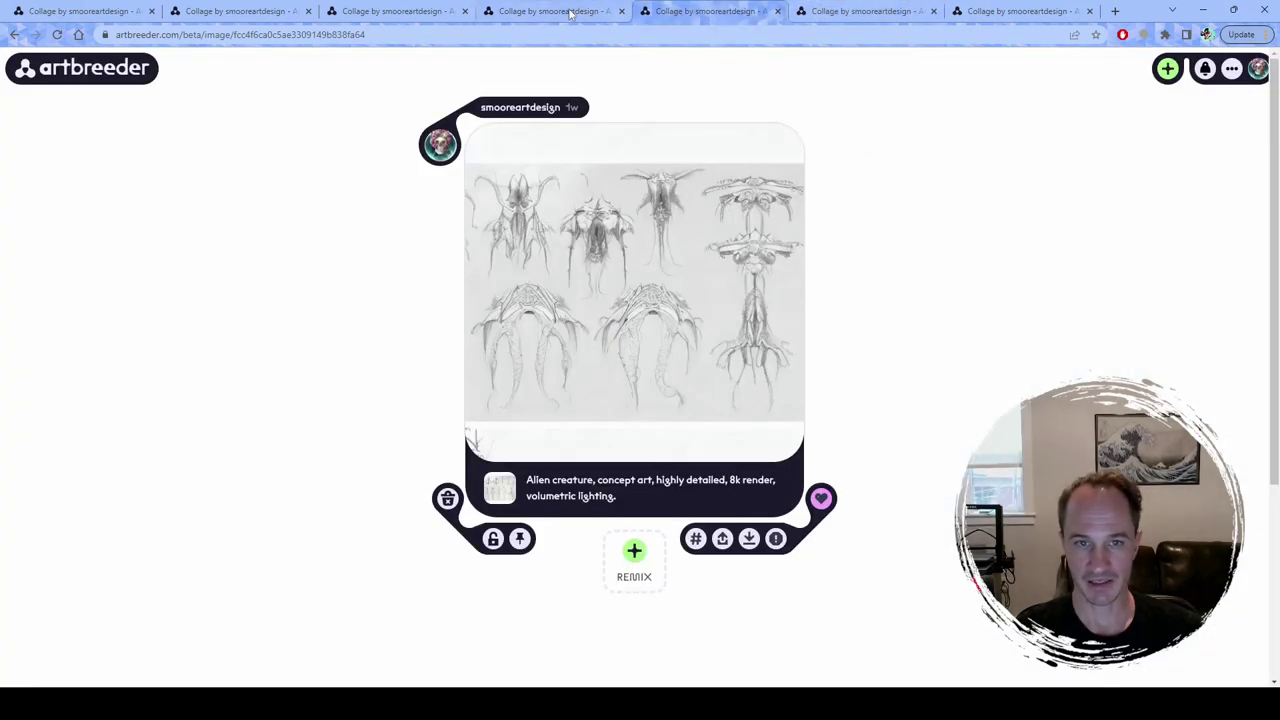
mouse_move(553, 15)
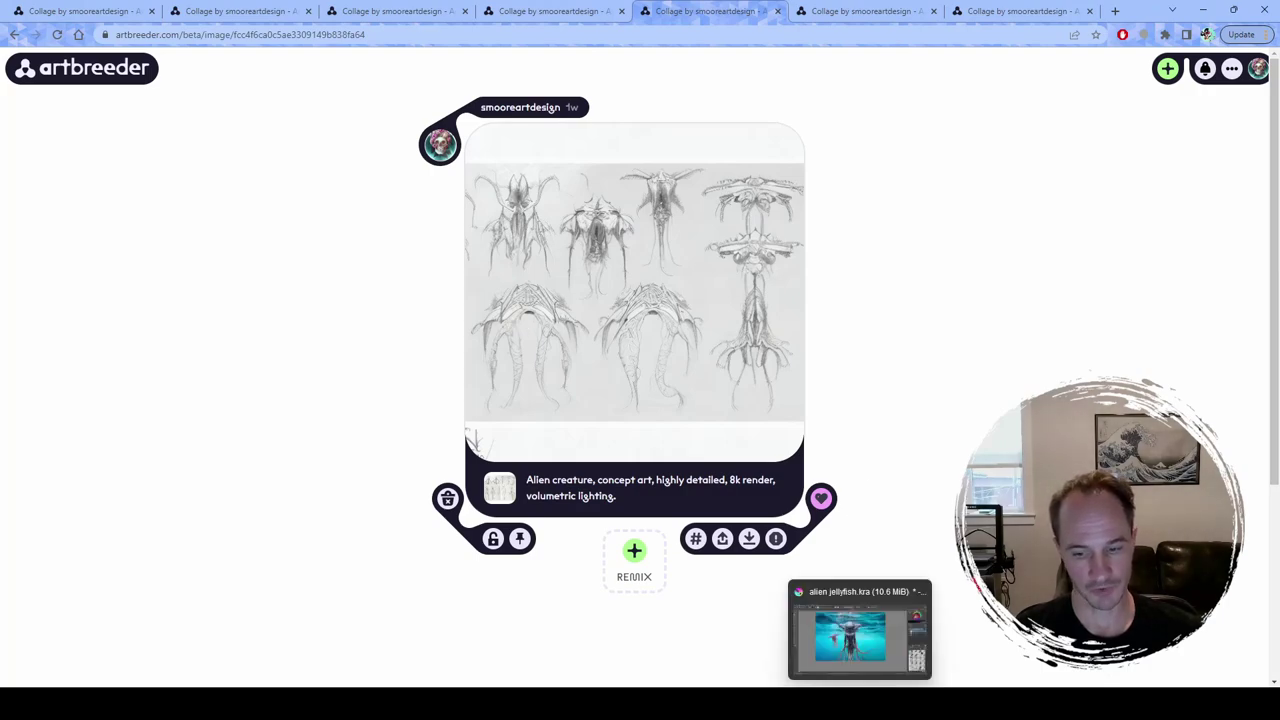
click(860, 700)
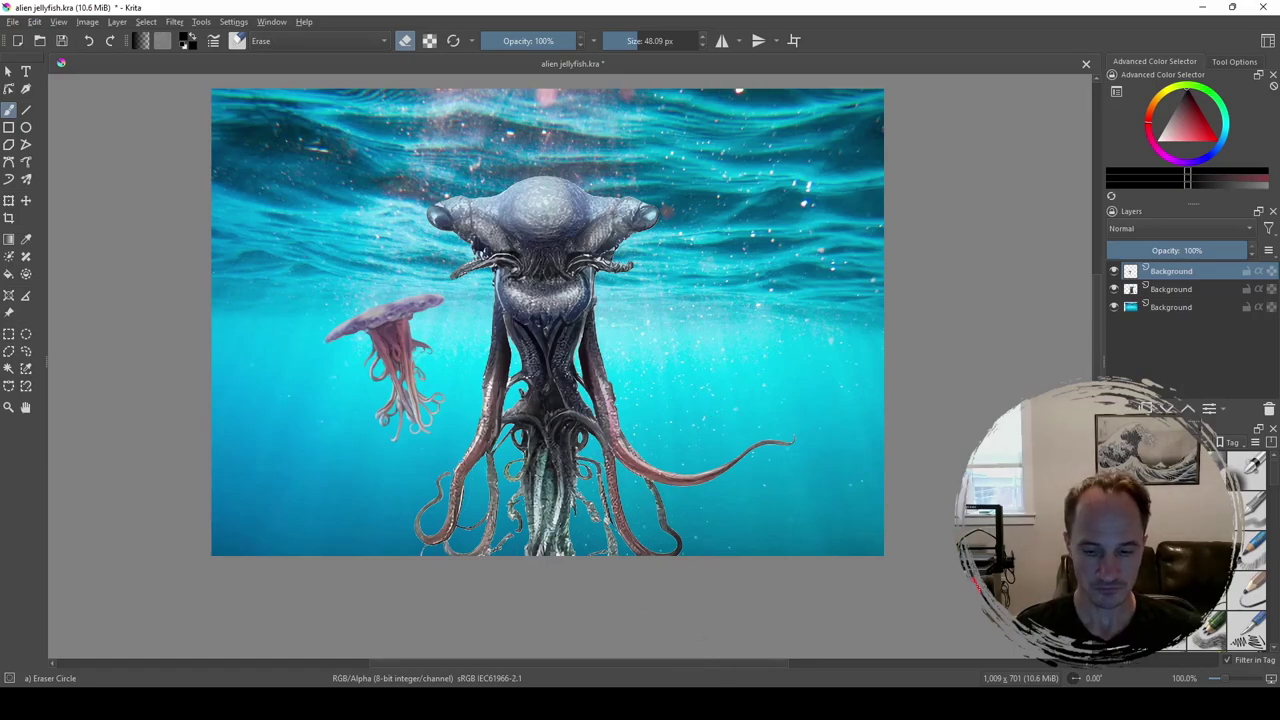
mouse_move(712, 700)
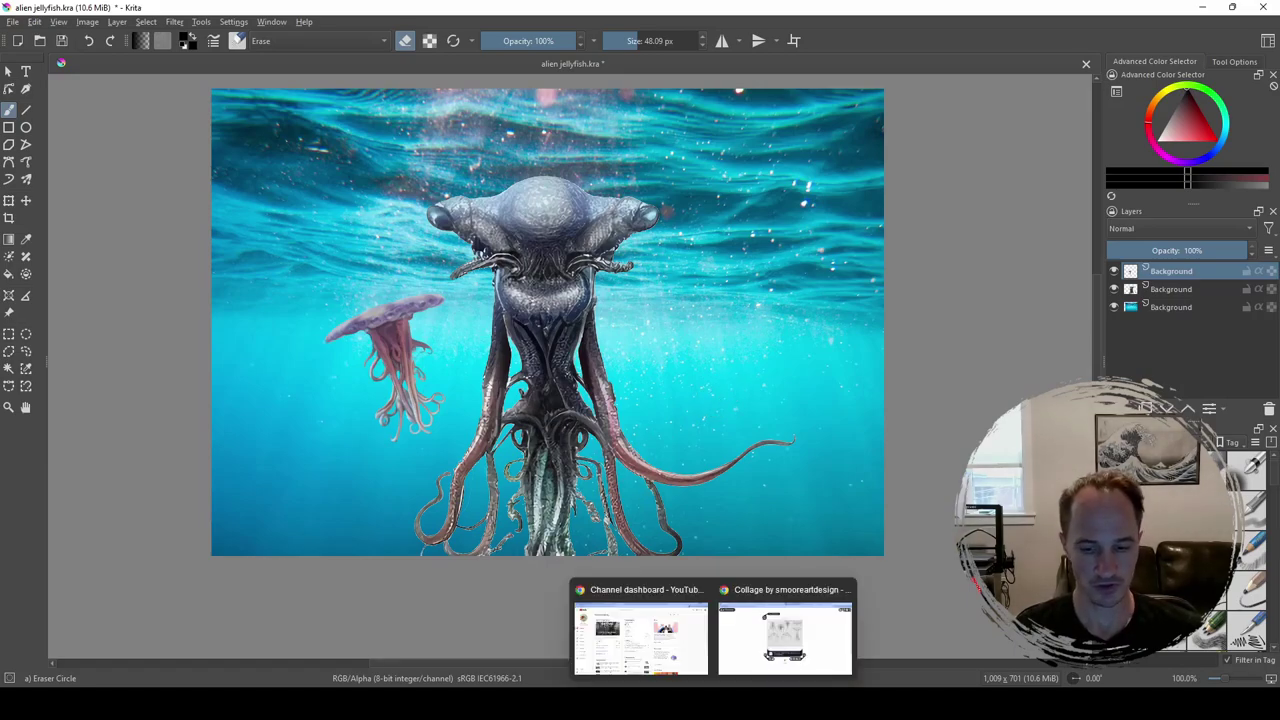
click(755, 640)
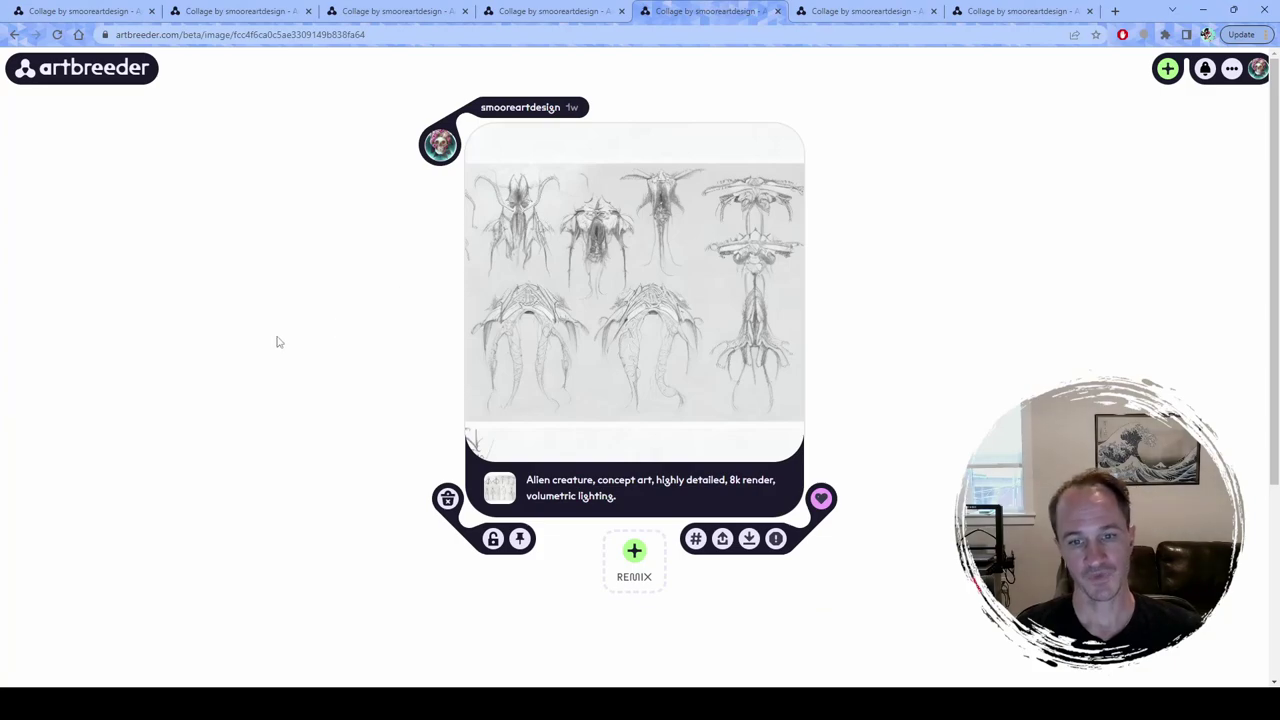
Step: Save the full-size alien creature sketch sheet as a JPEG in the Downloads folder, keeping the suggested file name
click(620, 274)
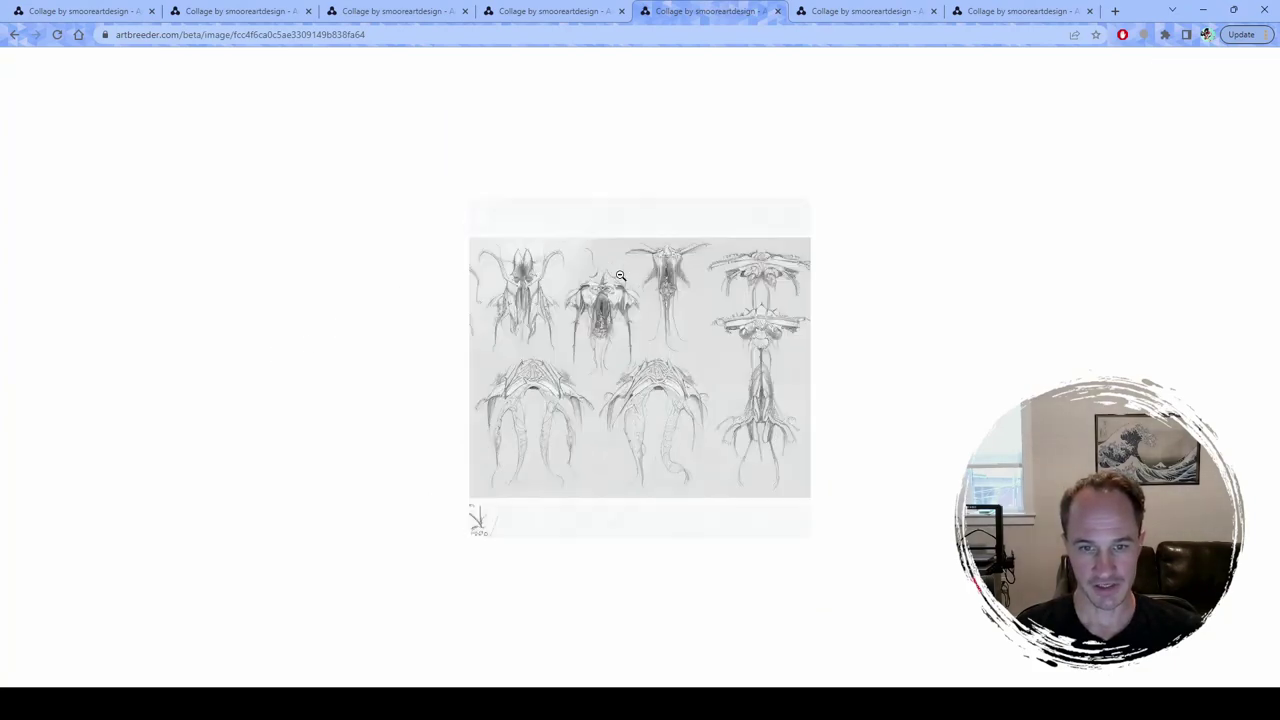
right_click(615, 367)
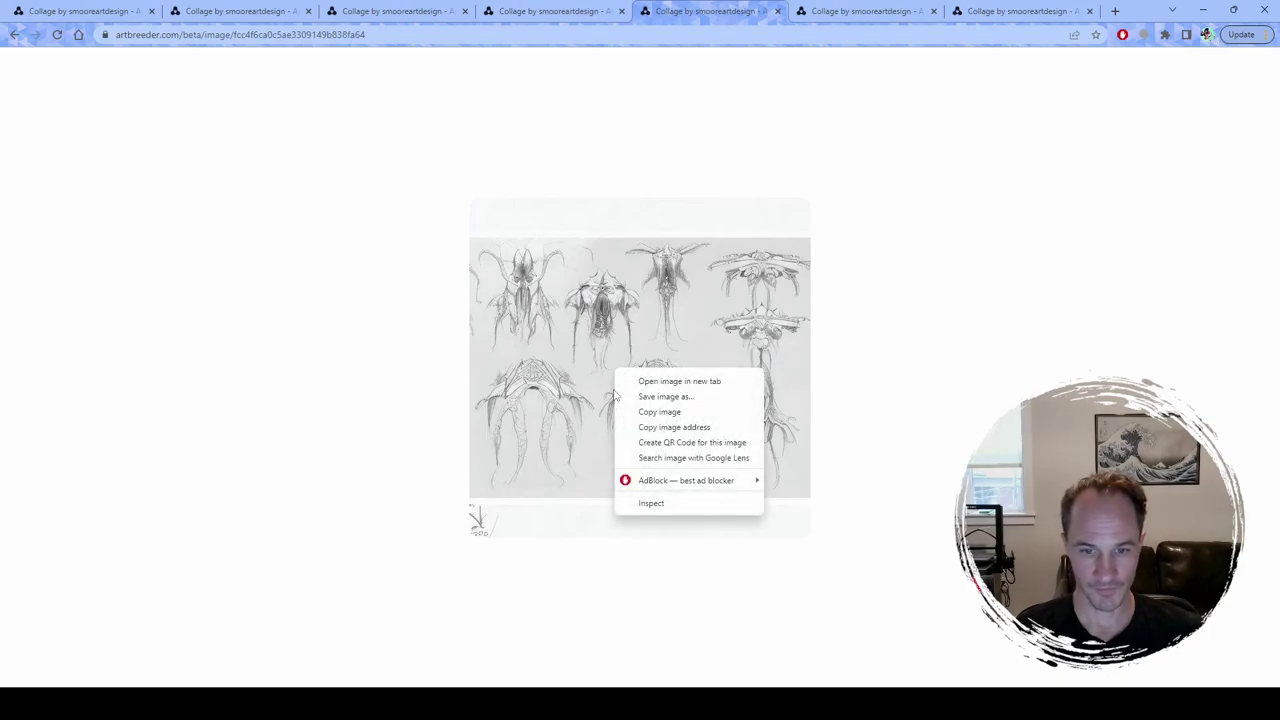
click(658, 397)
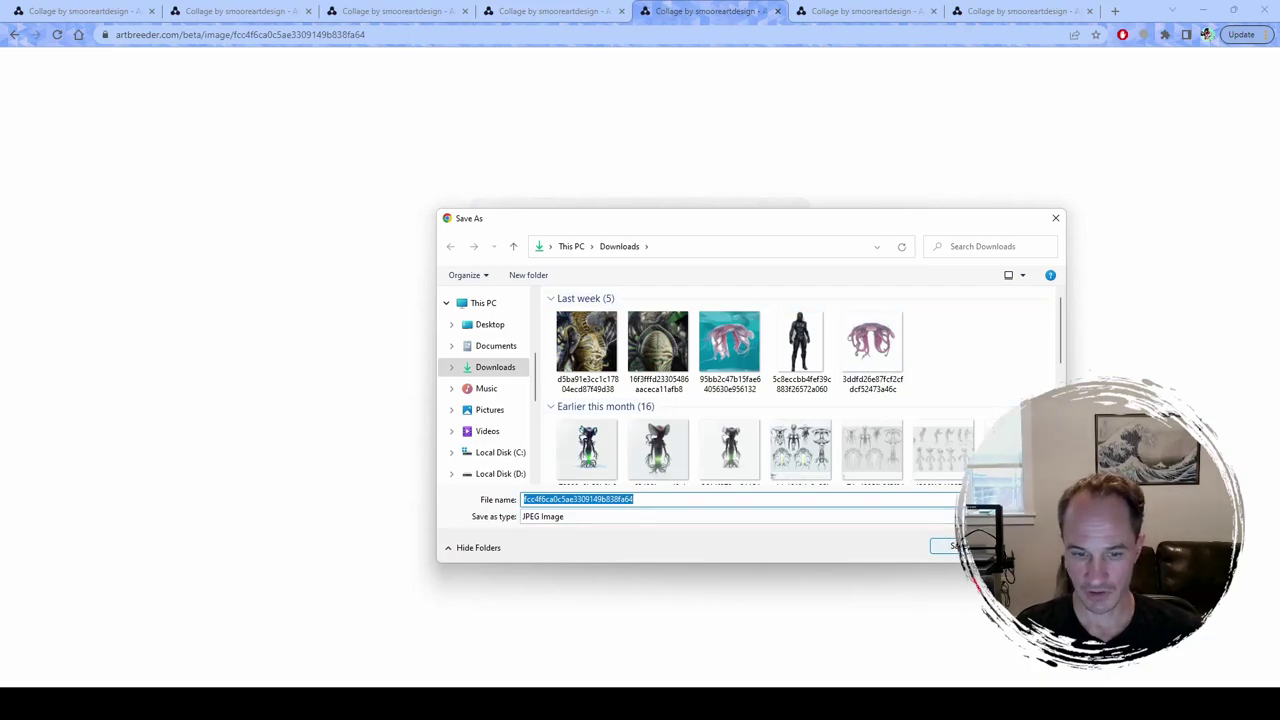
key(Return)
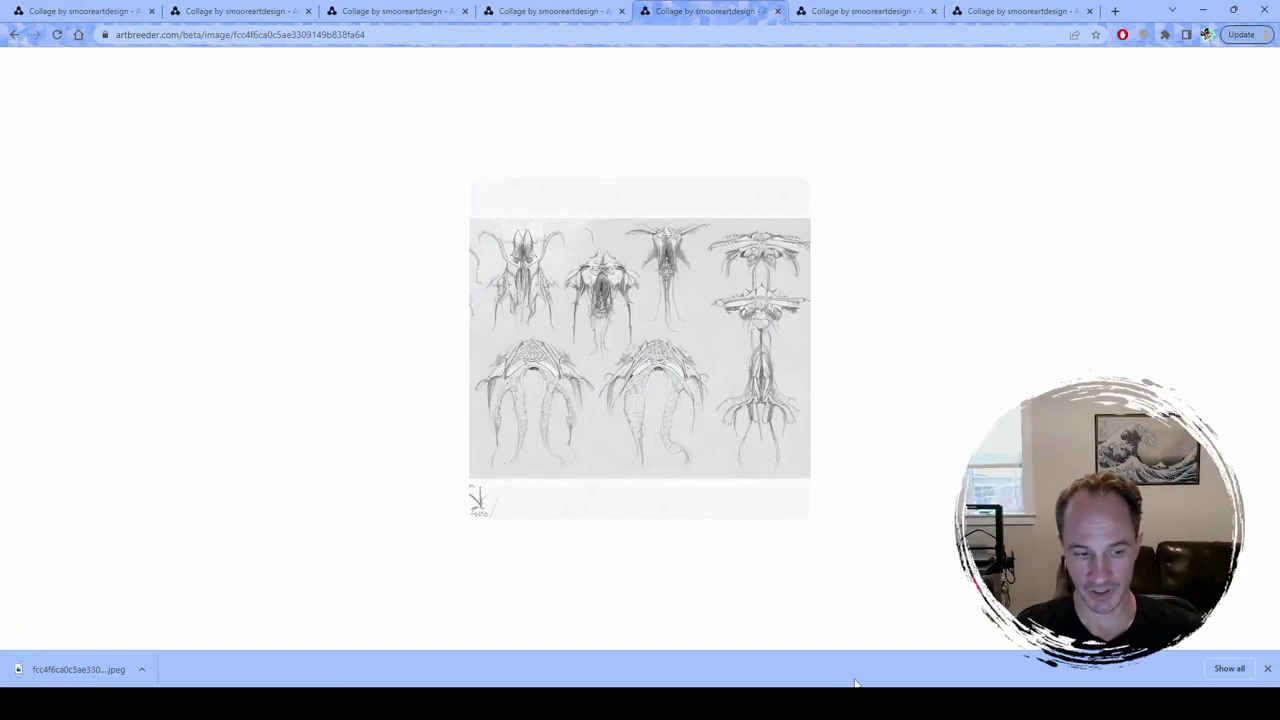
Step: Switch to Krita and open the downloaded sketch image fcc4f6ca0c5ae3309149b838fa64 from the Downloads folder
key(alt+Tab)
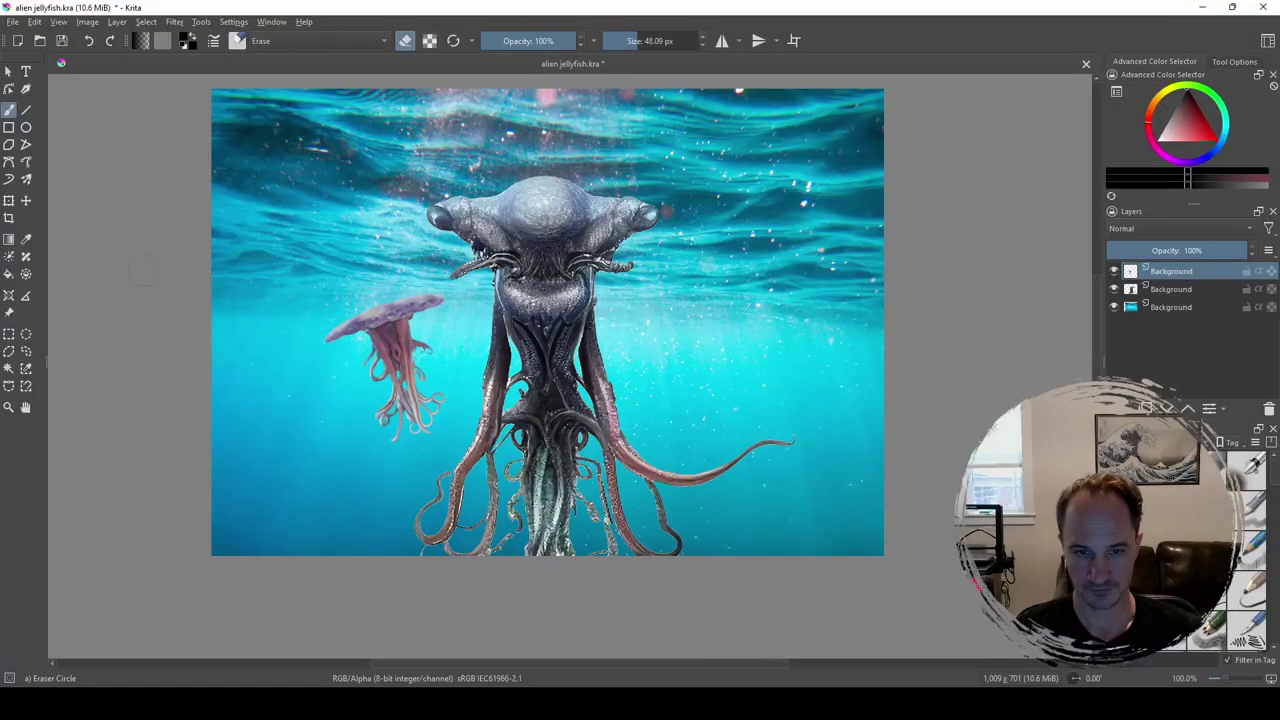
click(13, 22)
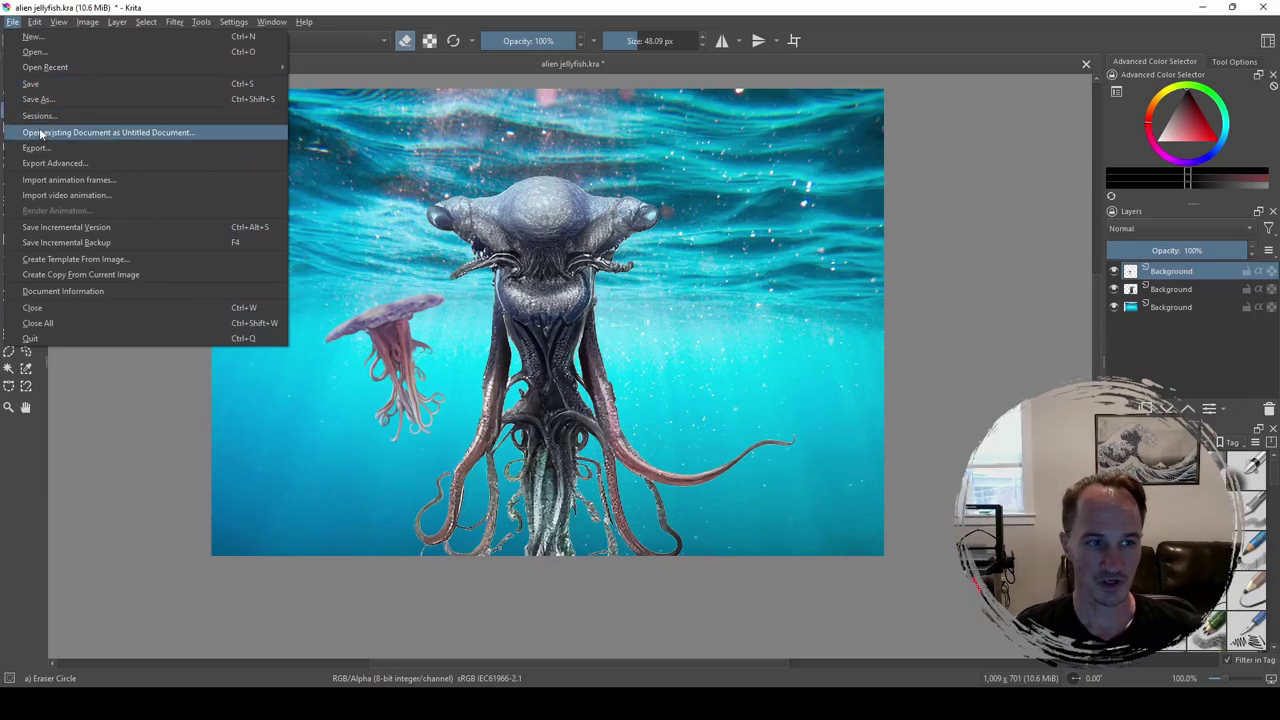
click(45, 52)
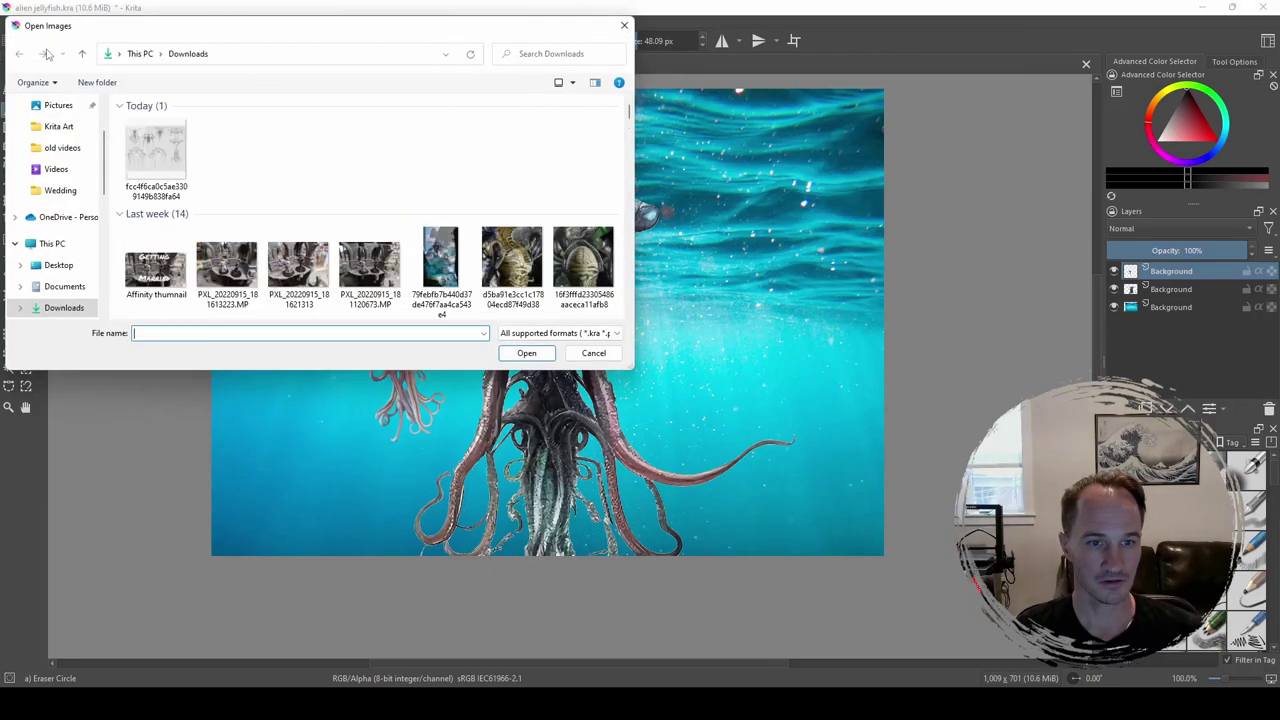
click(155, 155)
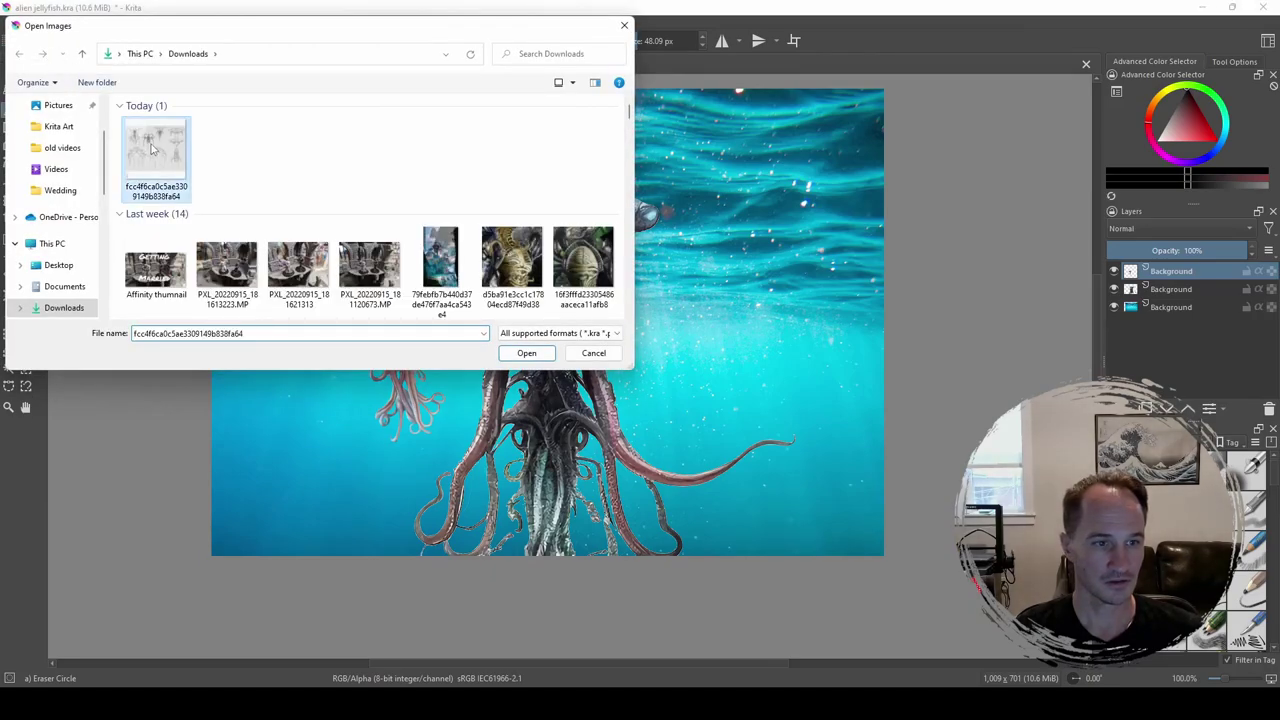
click(526, 353)
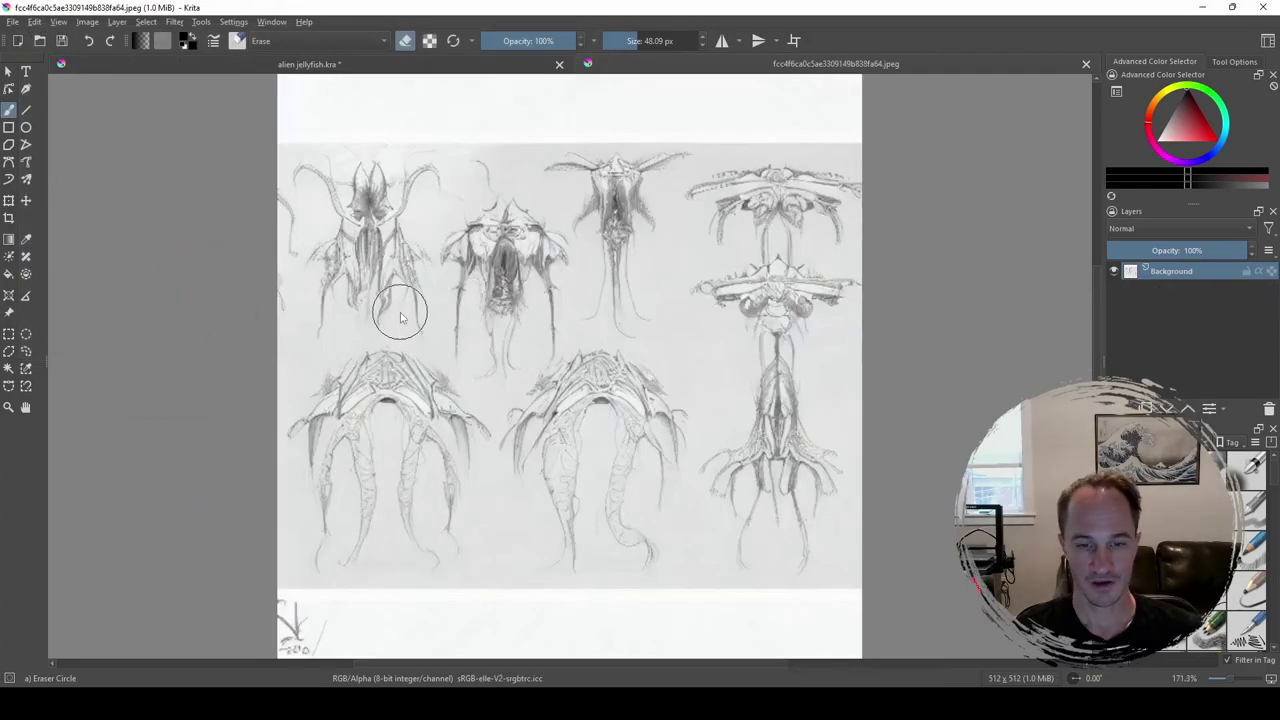
Step: Outline the left half of the sheet's lower-left creature with the Freehand Selection tool, including its side arm and outer tentacle
scroll(262, 305, up, 2)
scroll(262, 305, down, 1)
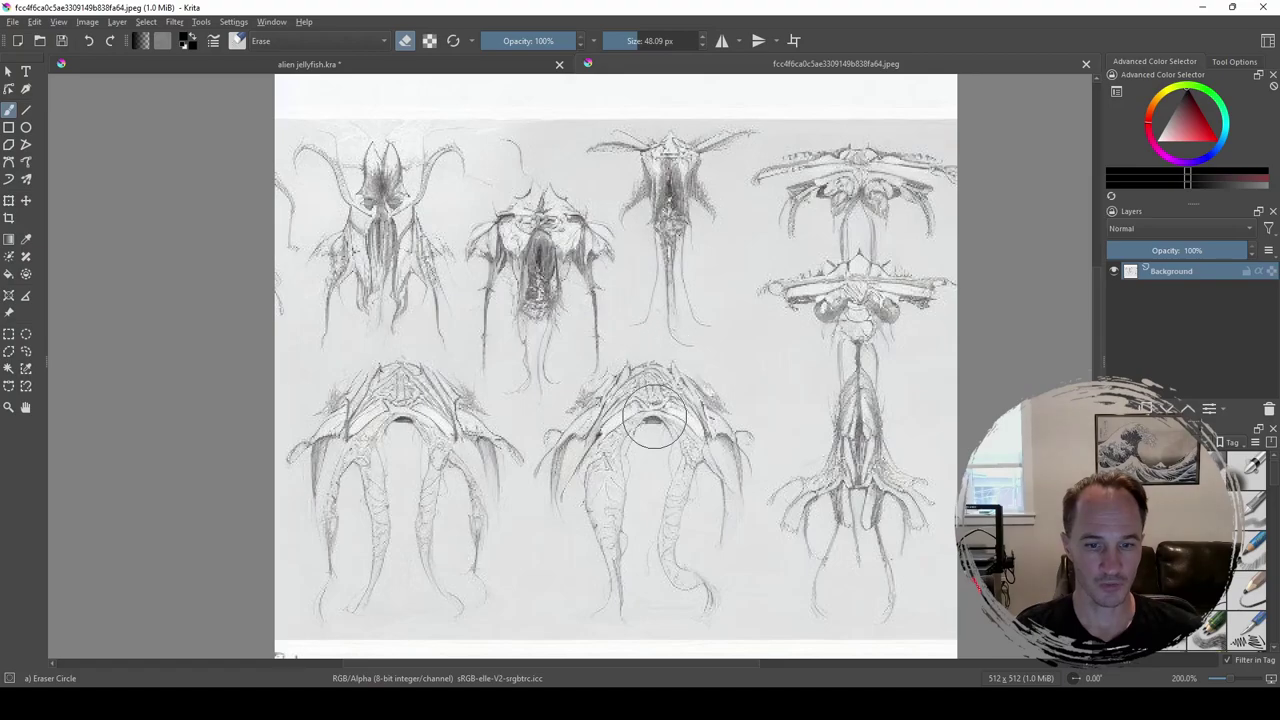
scroll(560, 440, up, 1)
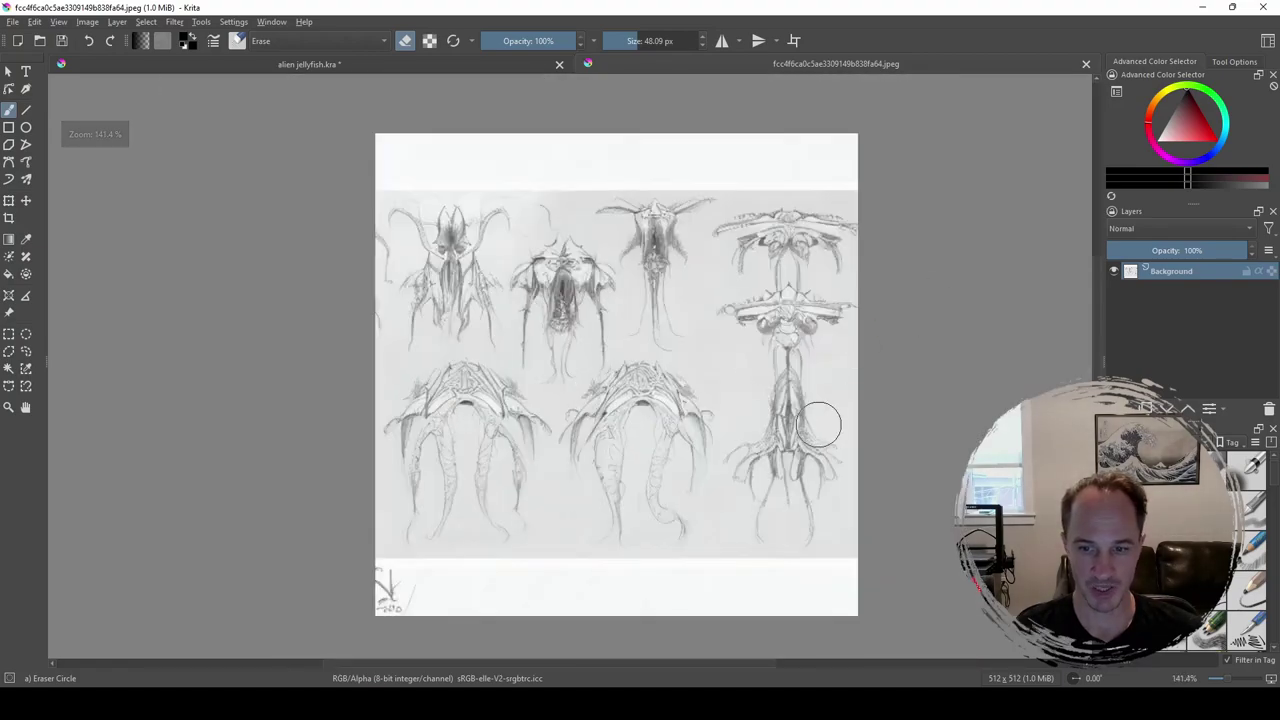
scroll(613, 390, down, 1)
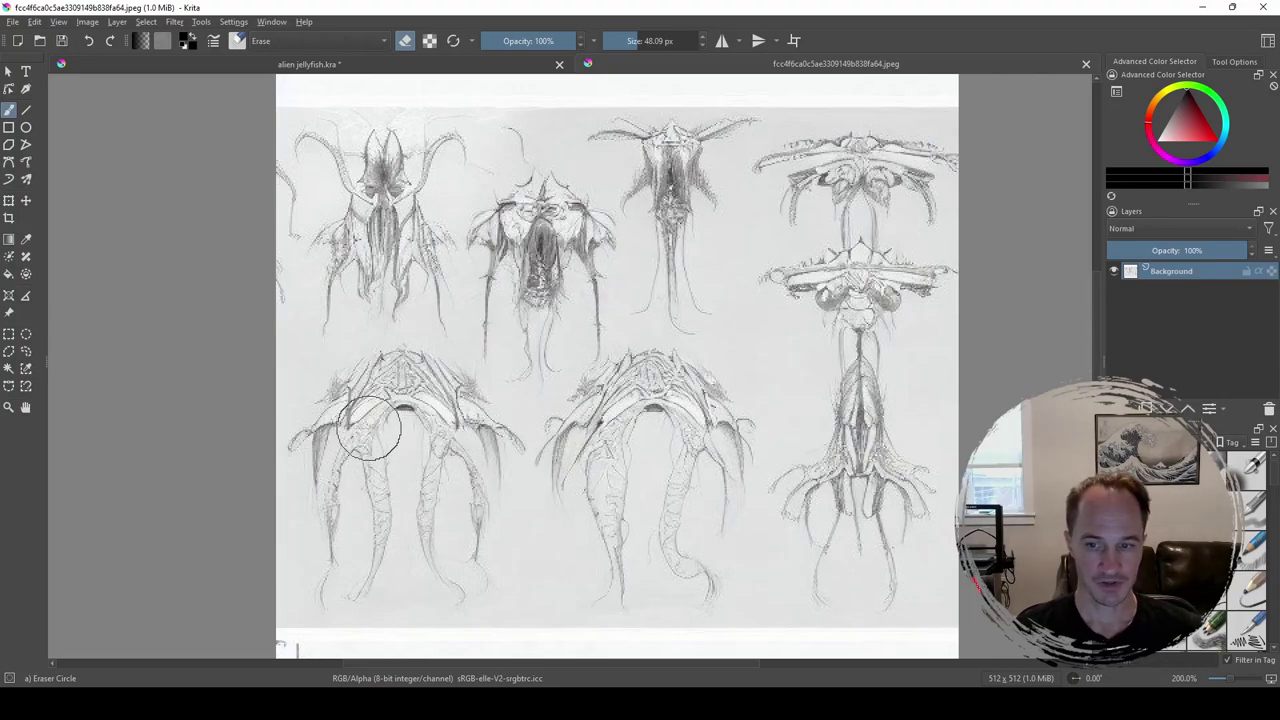
scroll(375, 435, up, 2)
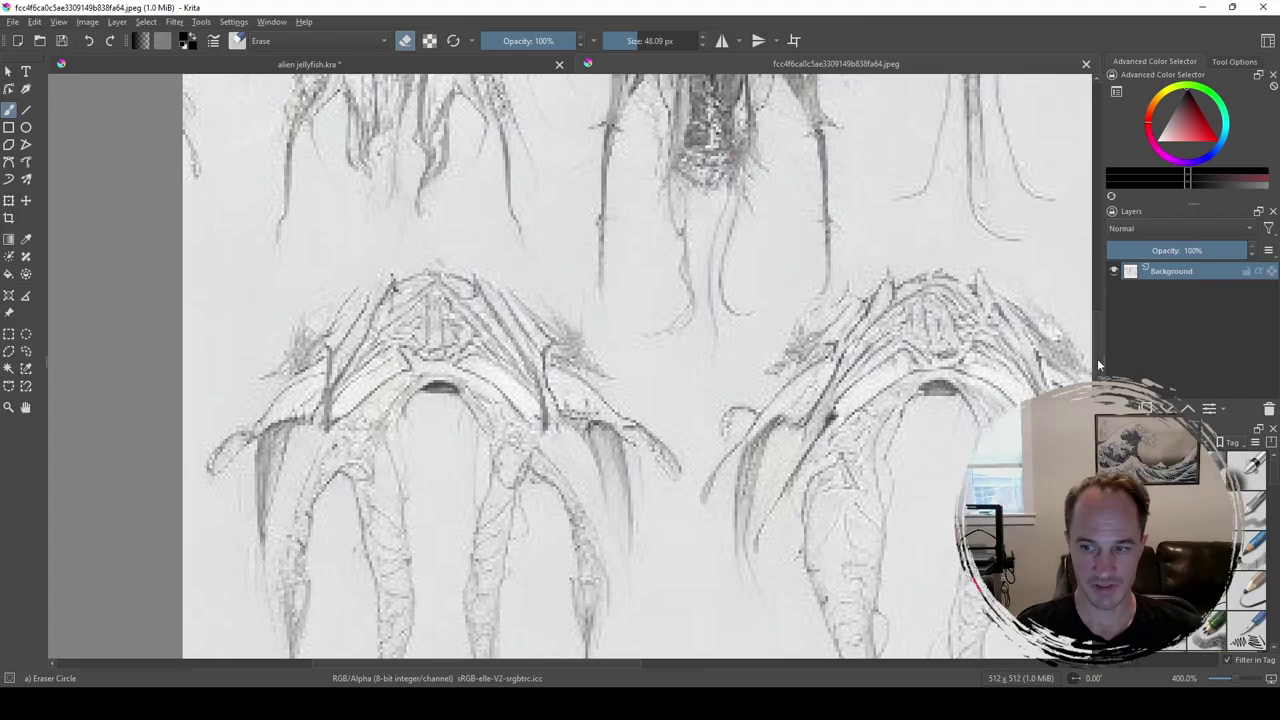
scroll(1097, 358, down, 3)
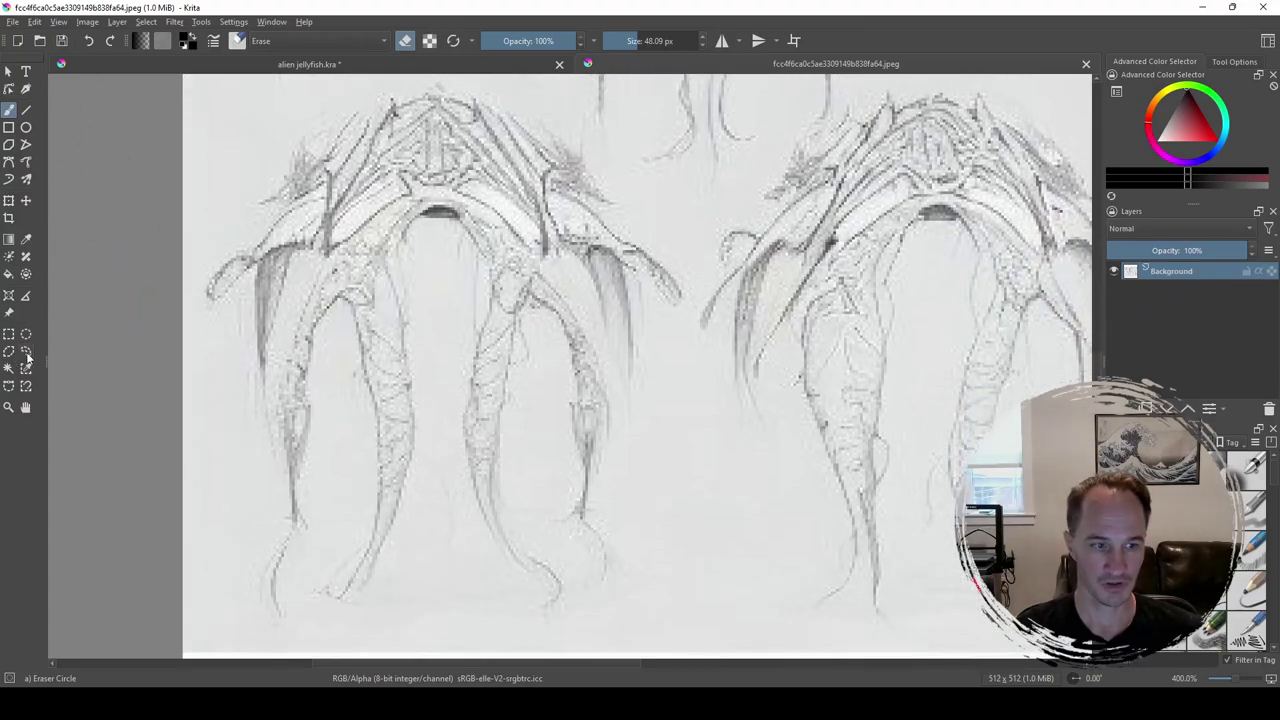
click(26, 351)
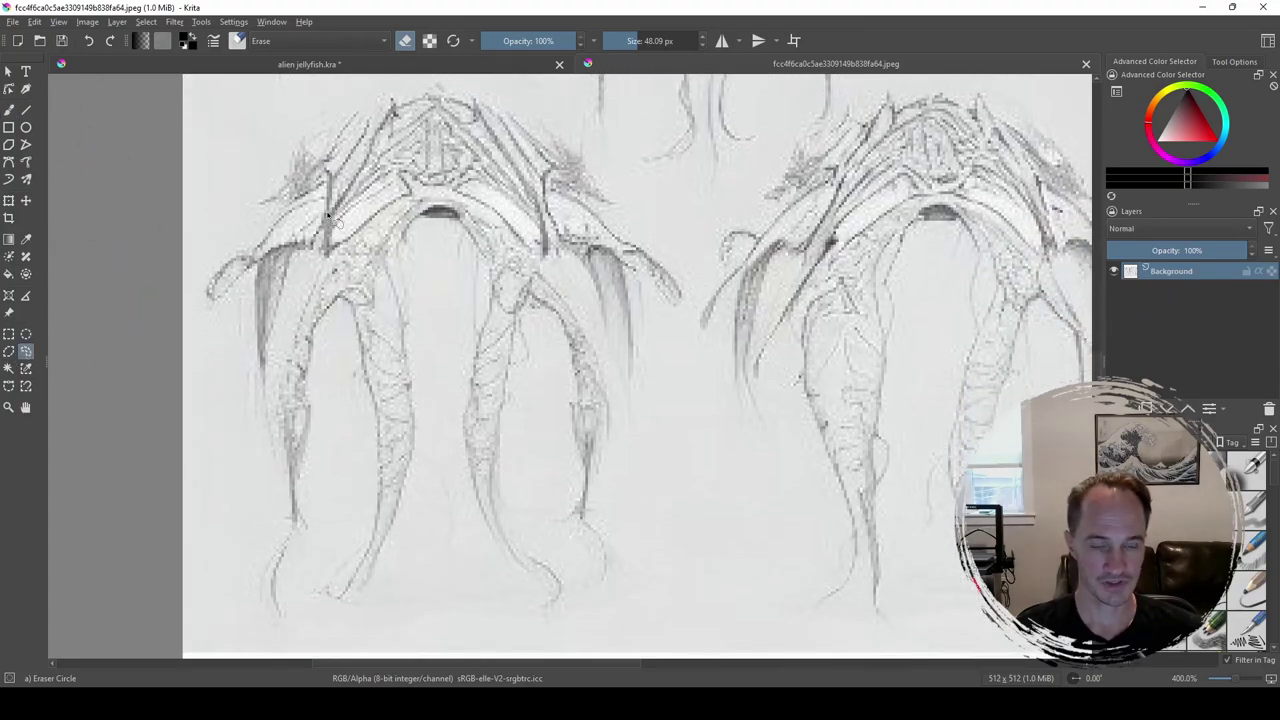
scroll(327, 216, down, 3)
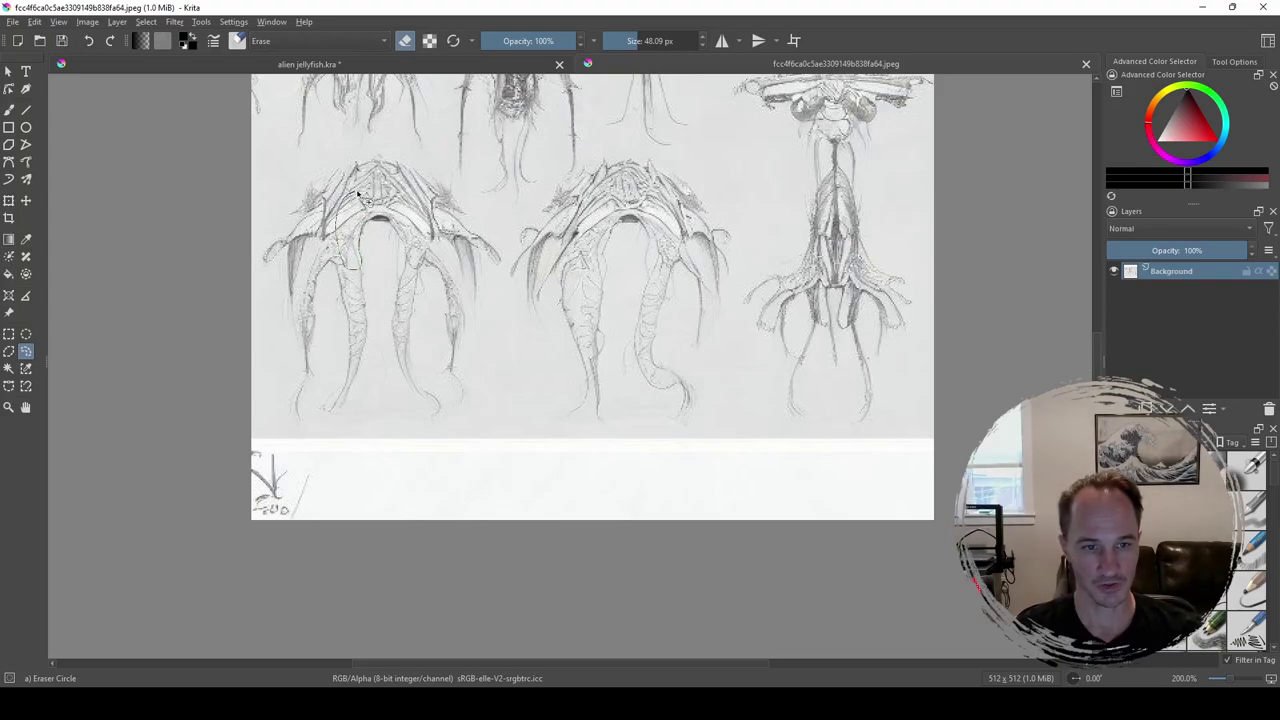
drag(358, 195, 356, 266)
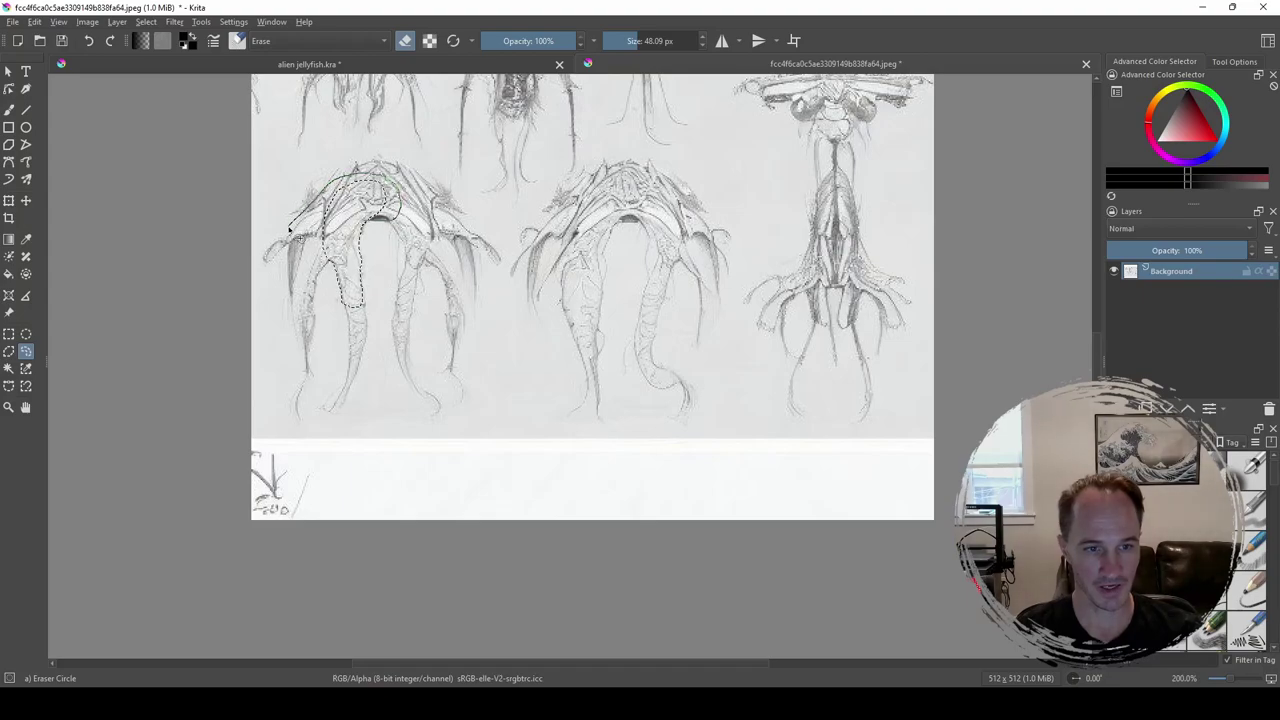
drag(288, 230, 268, 258)
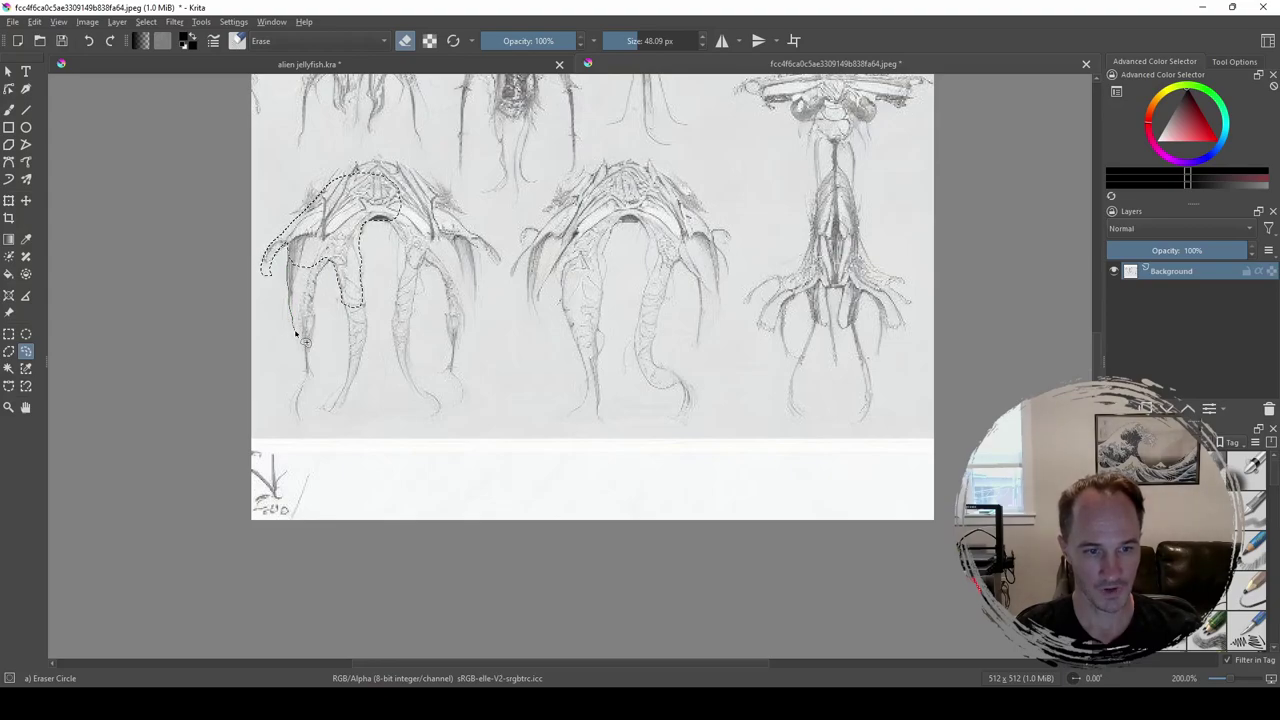
drag(296, 334, 295, 418)
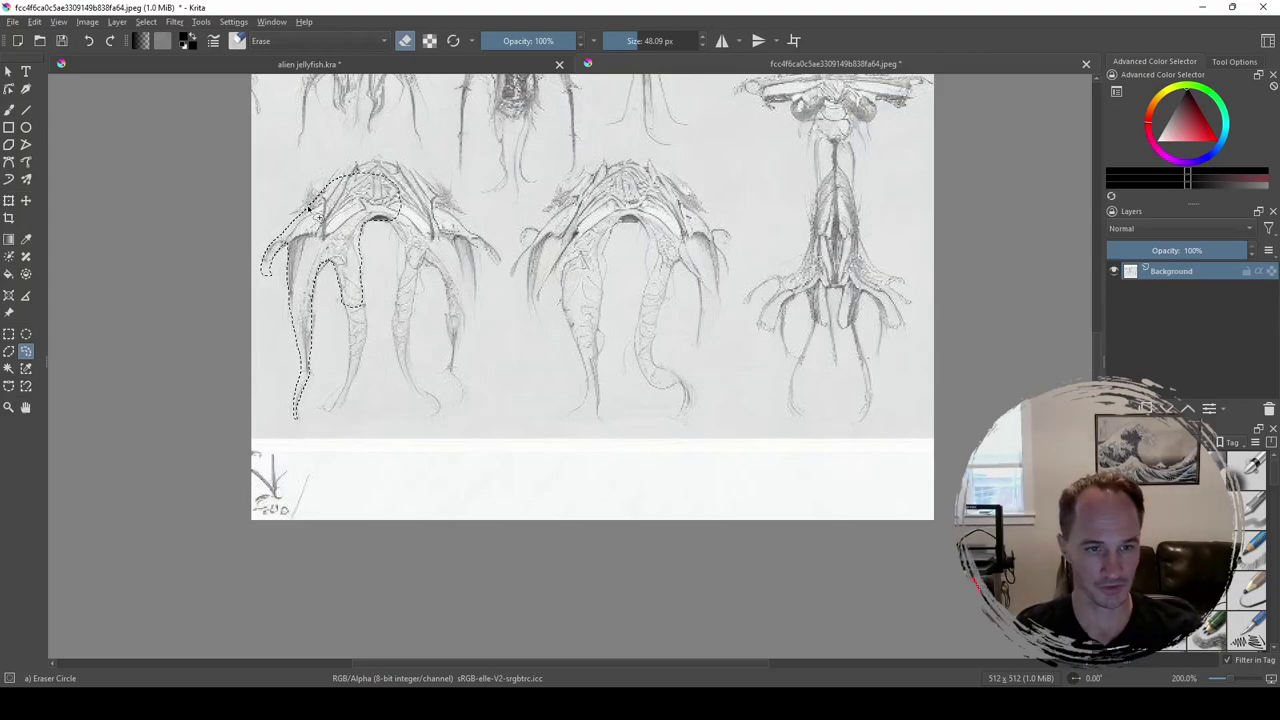
Step: Extend the freehand selection over the creature's upper shell, right arm and remaining tentacles so the whole figure is enclosed
drag(333, 181, 354, 163)
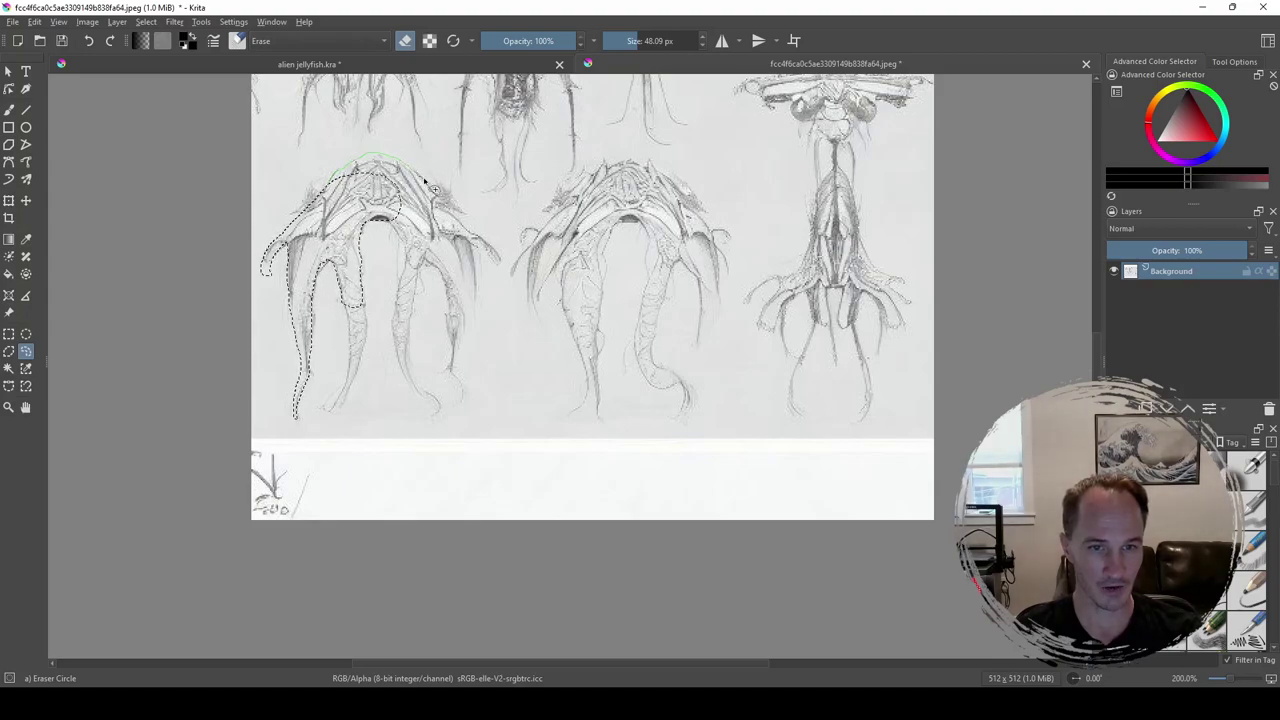
drag(425, 183, 496, 265)
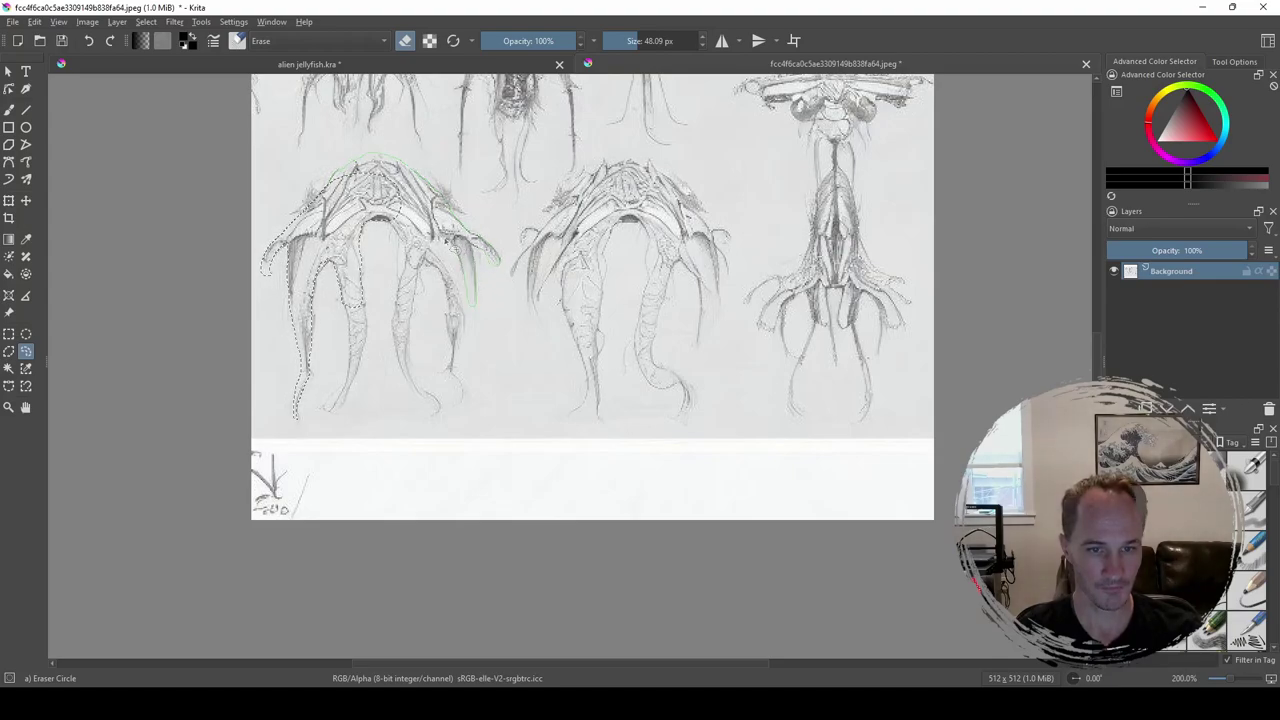
drag(476, 304, 370, 201)
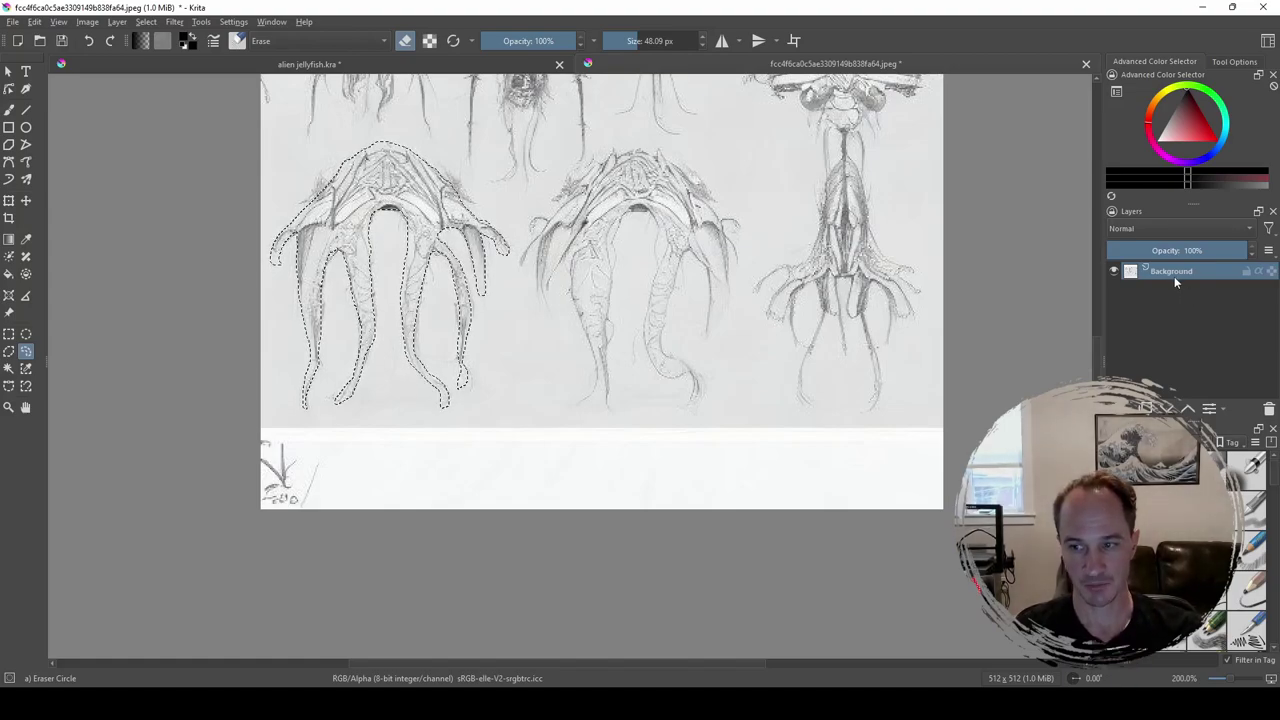
Step: Cut the selected creature and paste it onto its own layer, hiding the original sketch sheet layer
click(35, 22)
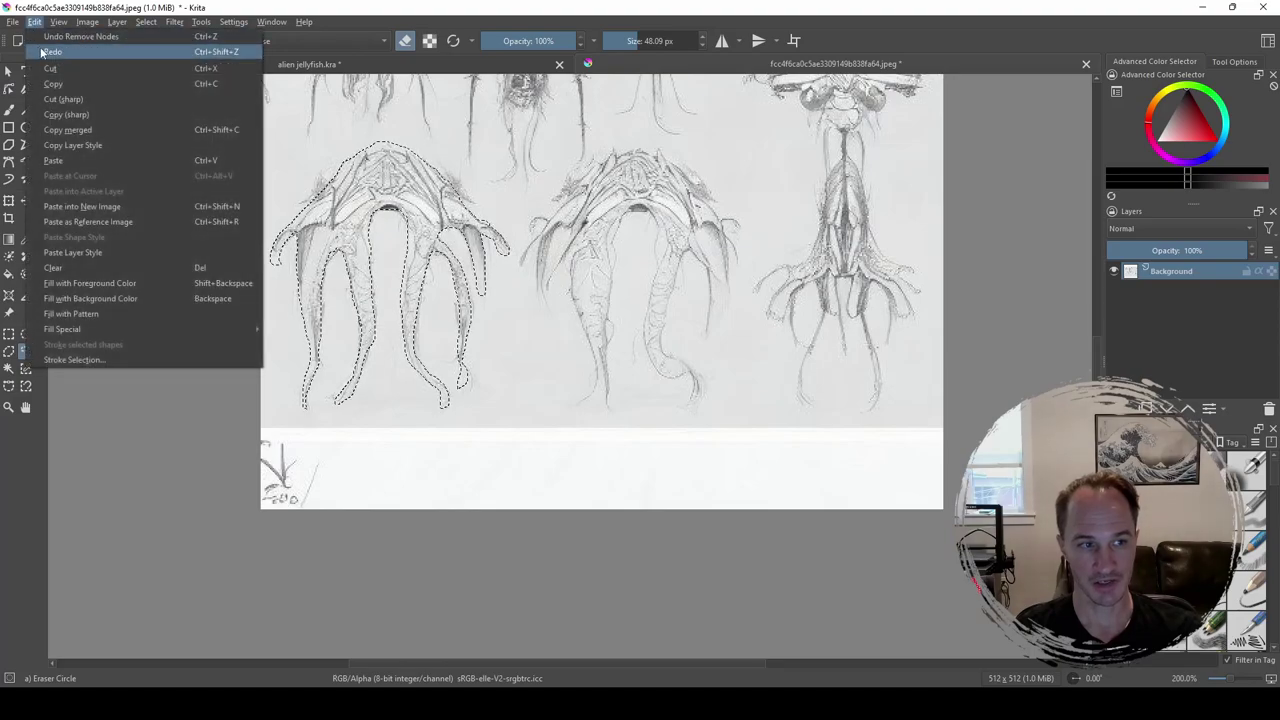
click(49, 94)
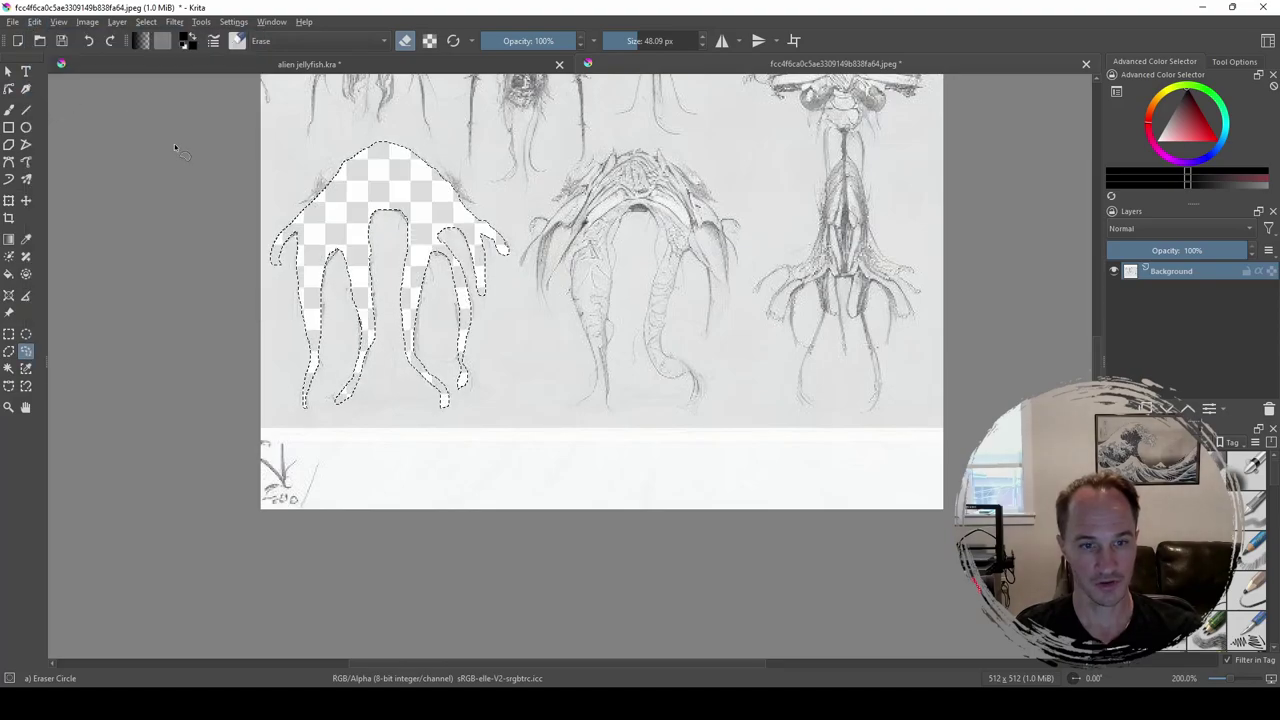
click(35, 22)
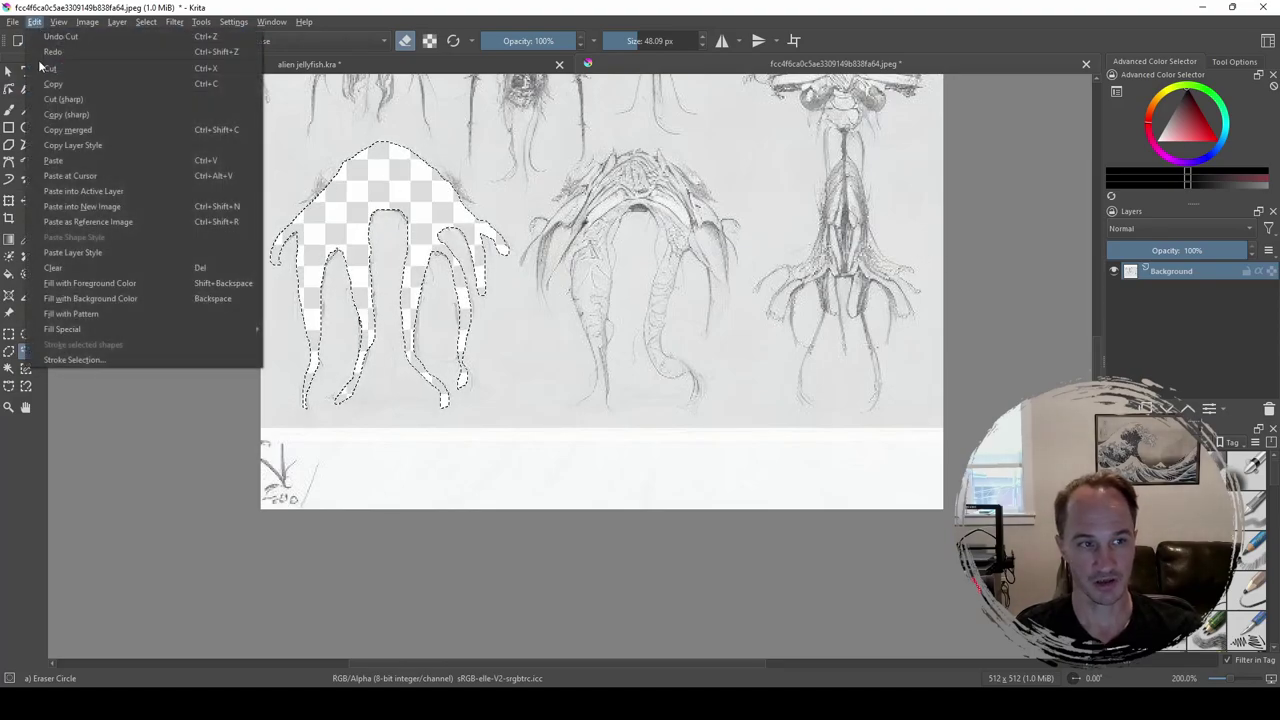
click(53, 160)
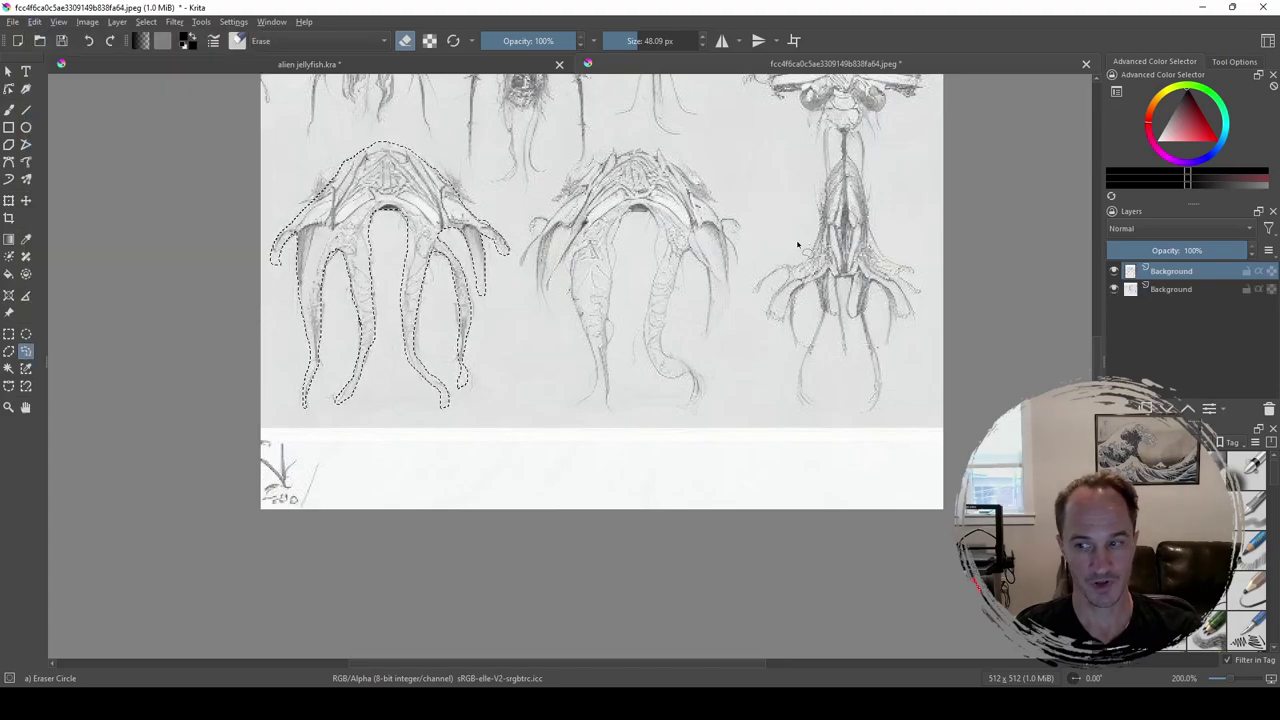
click(1114, 289)
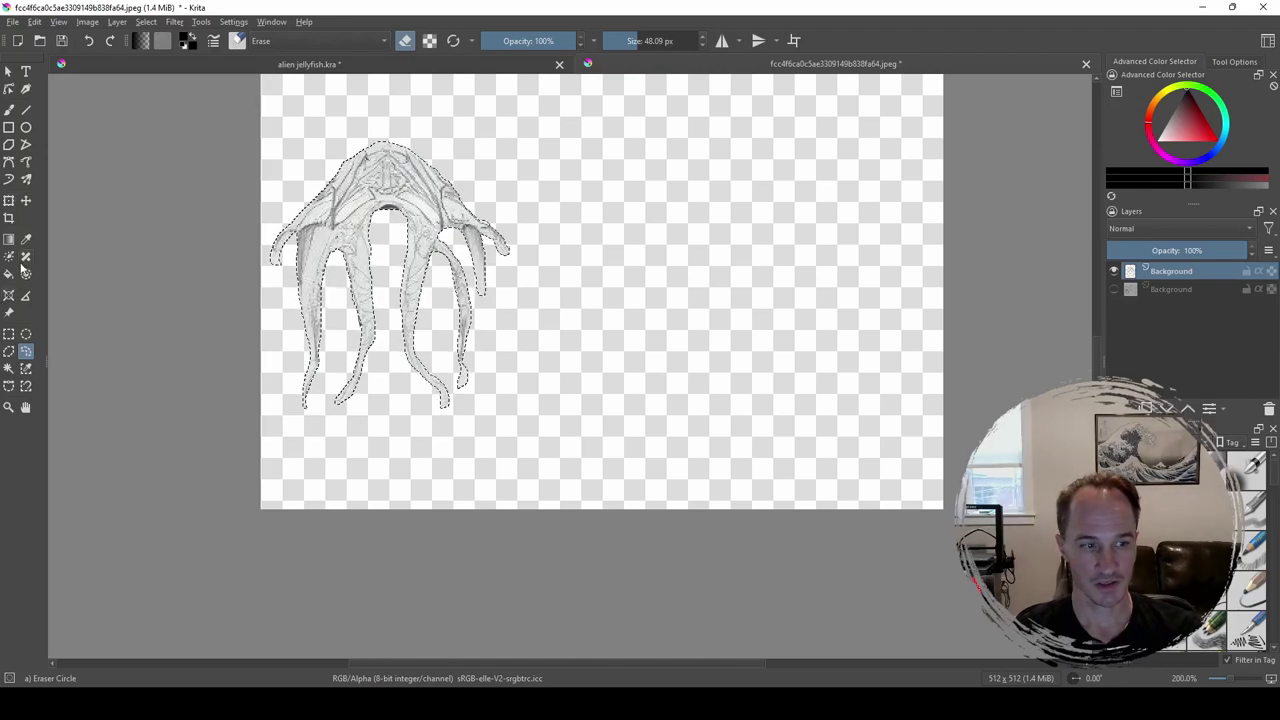
Step: Enlarge the pasted creature with the Transform tool, stretching its corners until it nearly fills the whole canvas
click(26, 200)
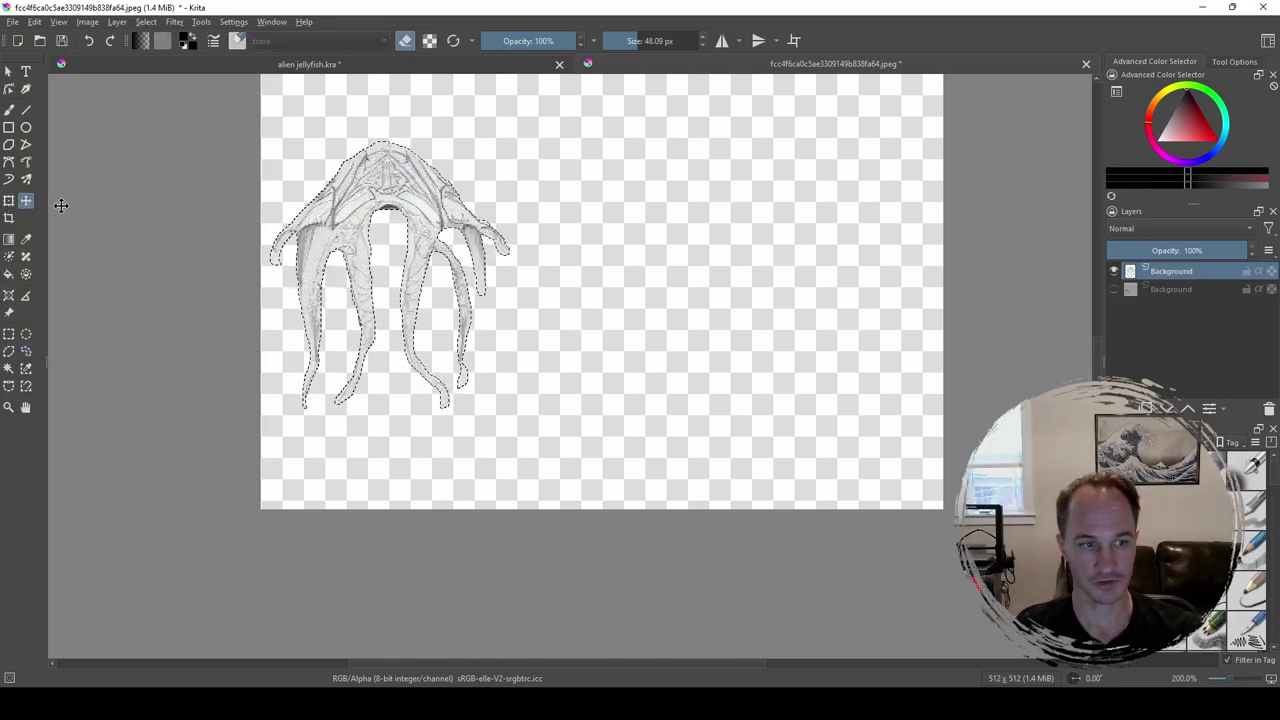
click(8, 202)
drag(510, 141, 657, 106)
scroll(657, 254, down, 2)
scroll(657, 254, down, 1)
scroll(657, 254, up, 2)
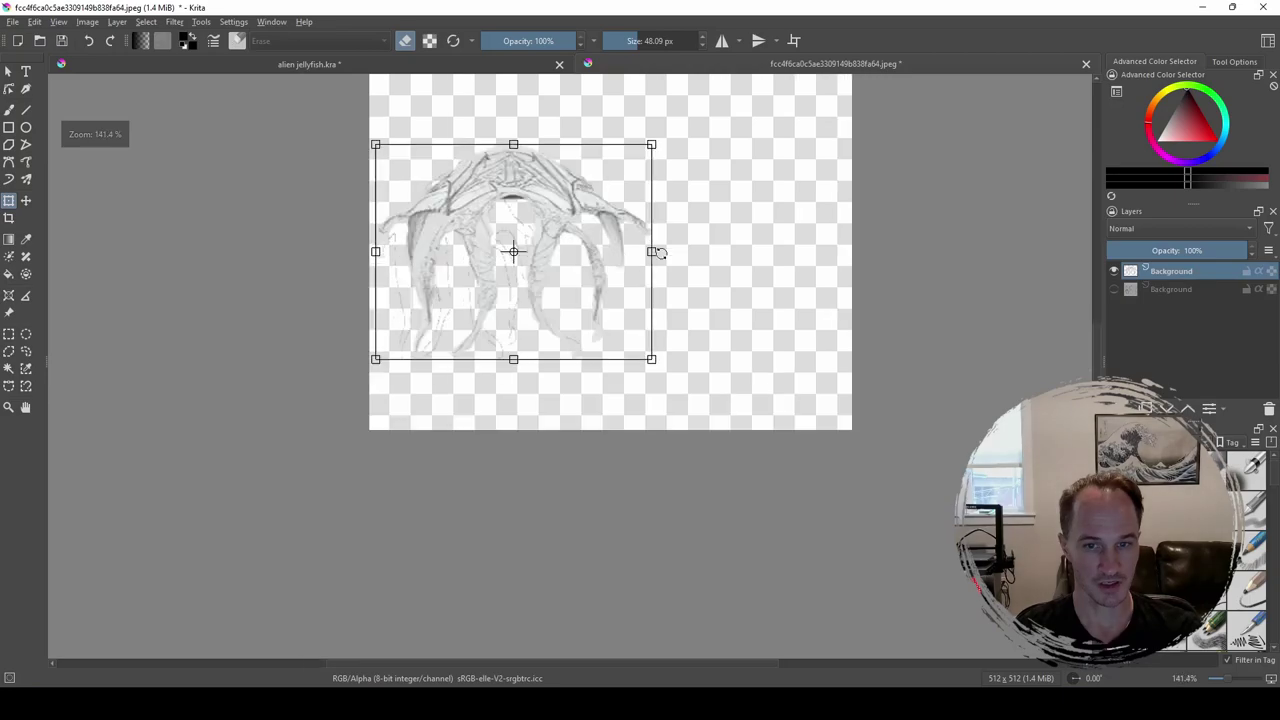
scroll(659, 250, down, 2)
drag(656, 204, 737, 122)
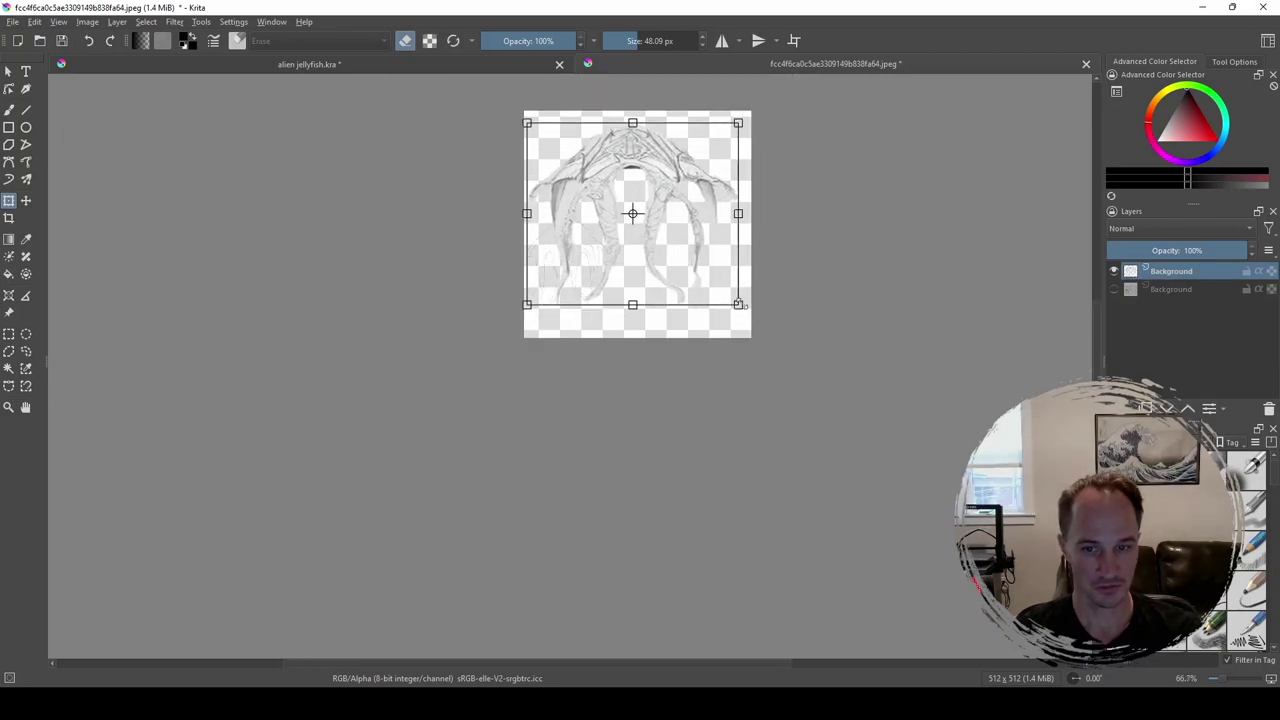
drag(743, 303, 748, 335)
scroll(663, 270, up, 1)
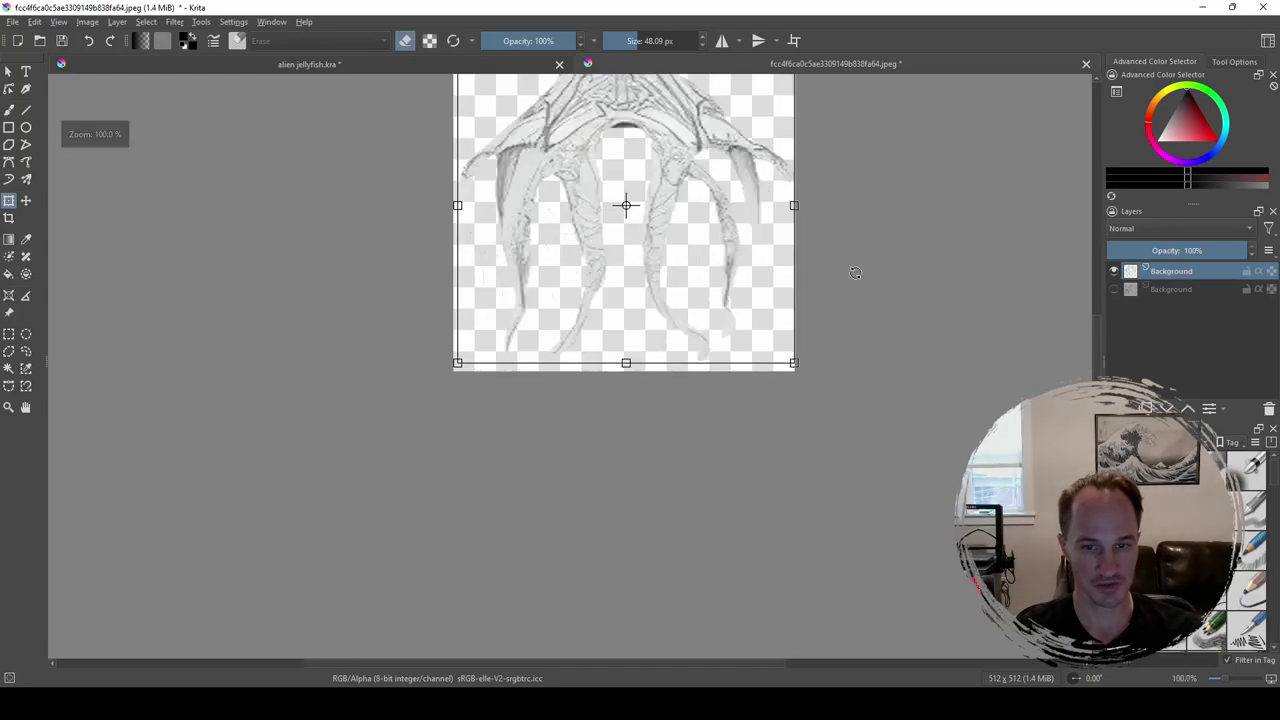
scroll(911, 273, down, 1)
scroll(925, 260, up, 3)
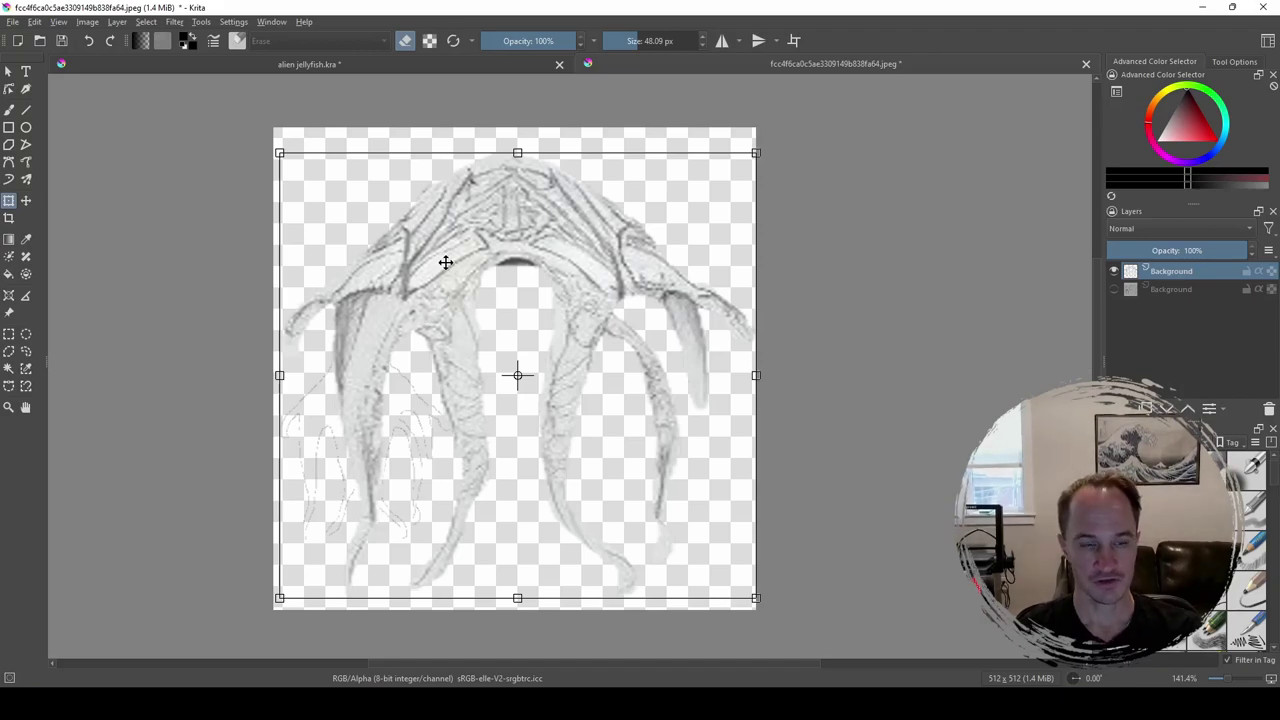
Step: Apply the transform by switching to the Freehand Brush with the Airbrush Soft preset, and reduce the brush size to 10.20 px
click(9, 110)
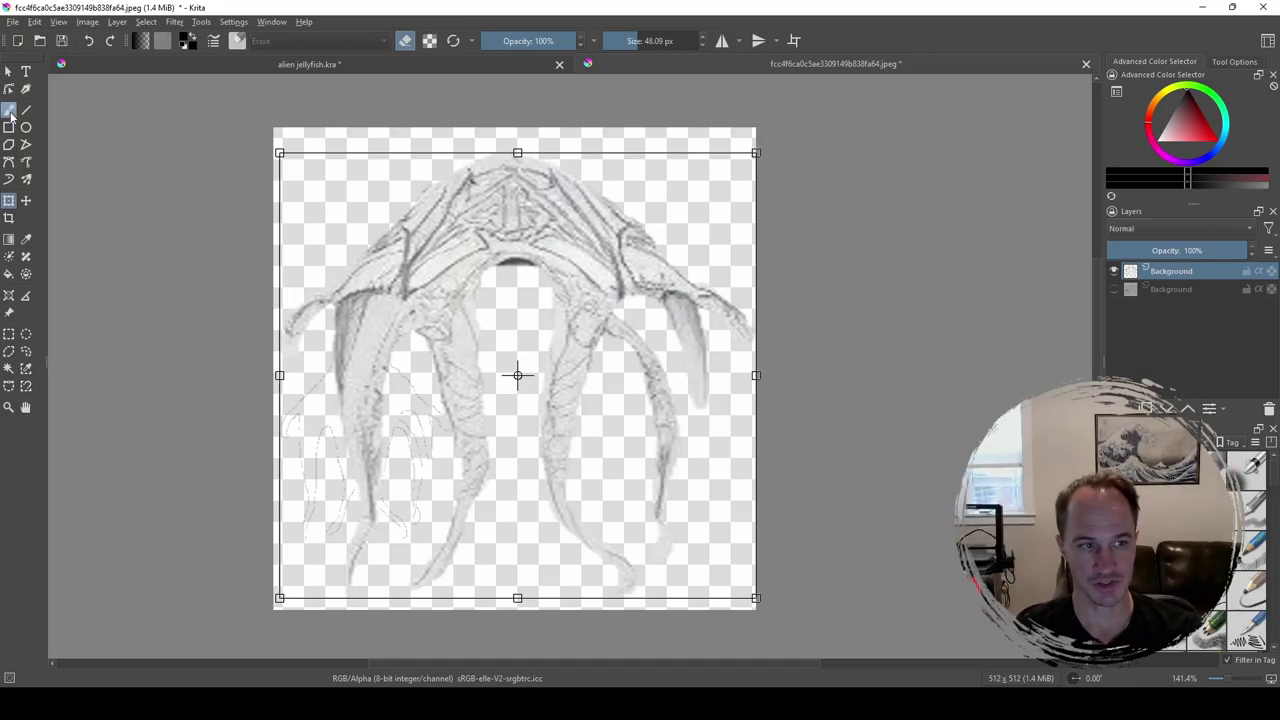
click(1252, 465)
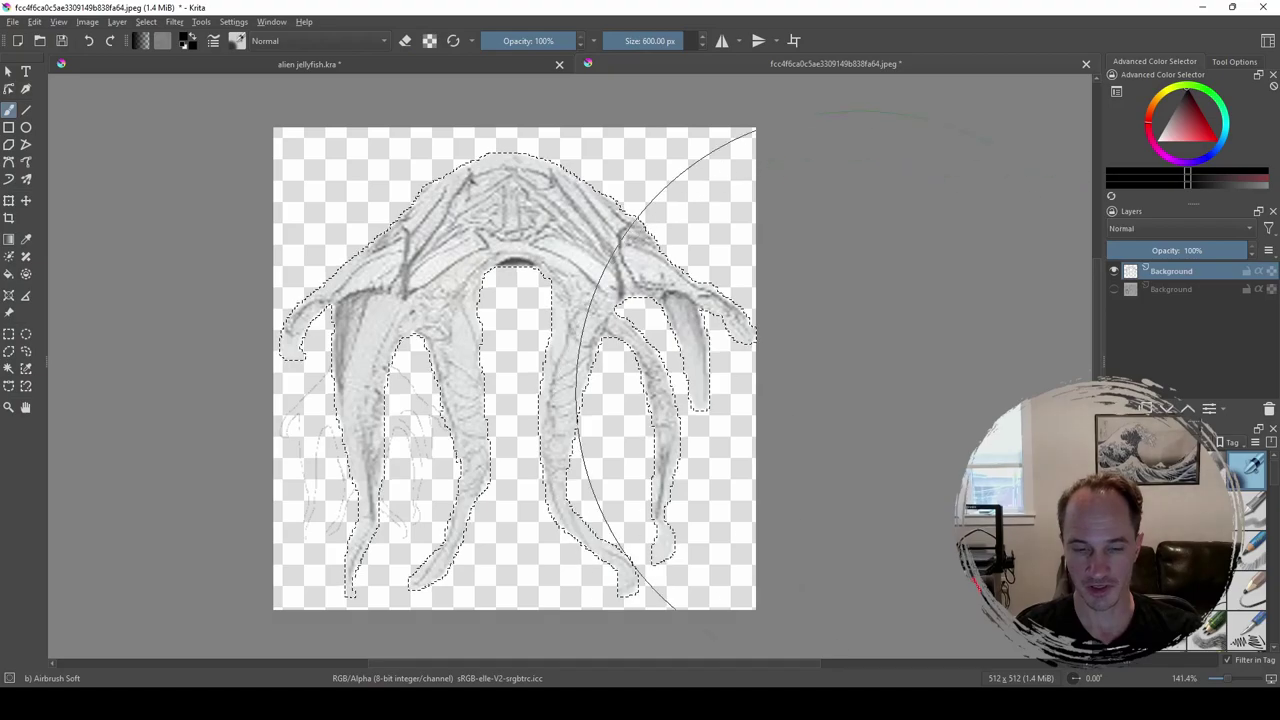
scroll(669, 205, up, 3)
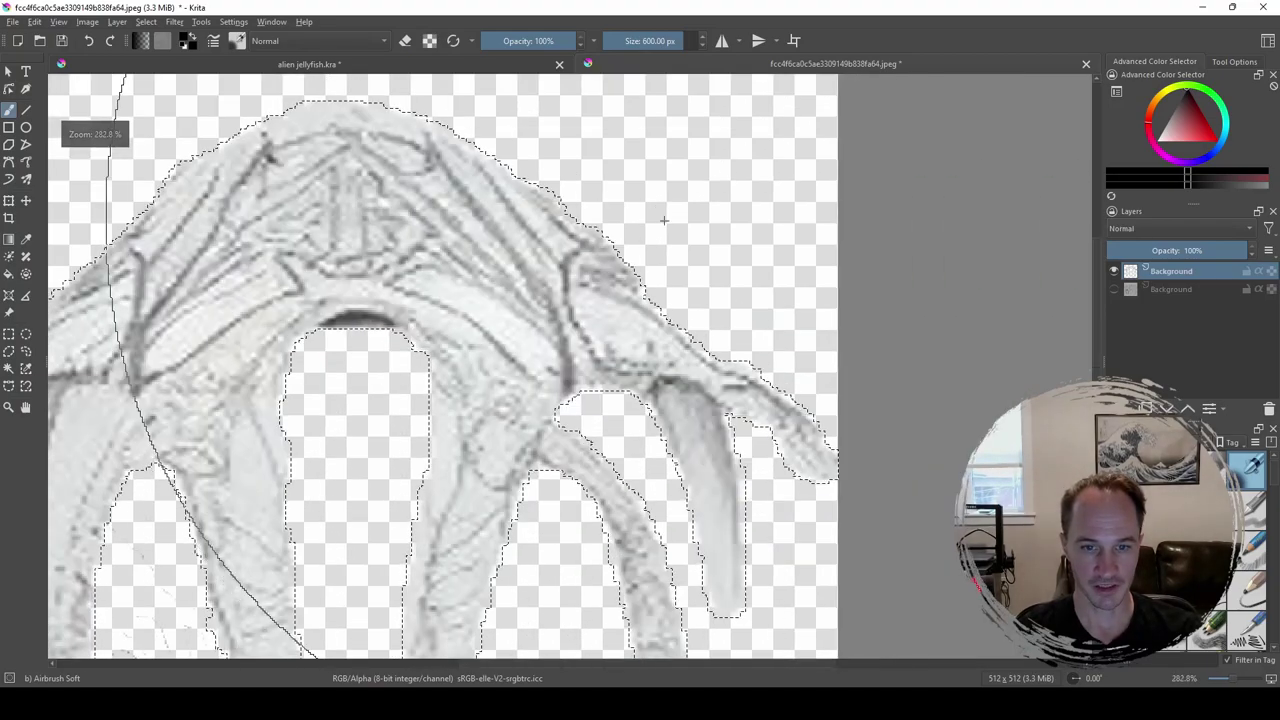
click(632, 41)
drag(632, 41, 617, 41)
scroll(400, 300, down, 1)
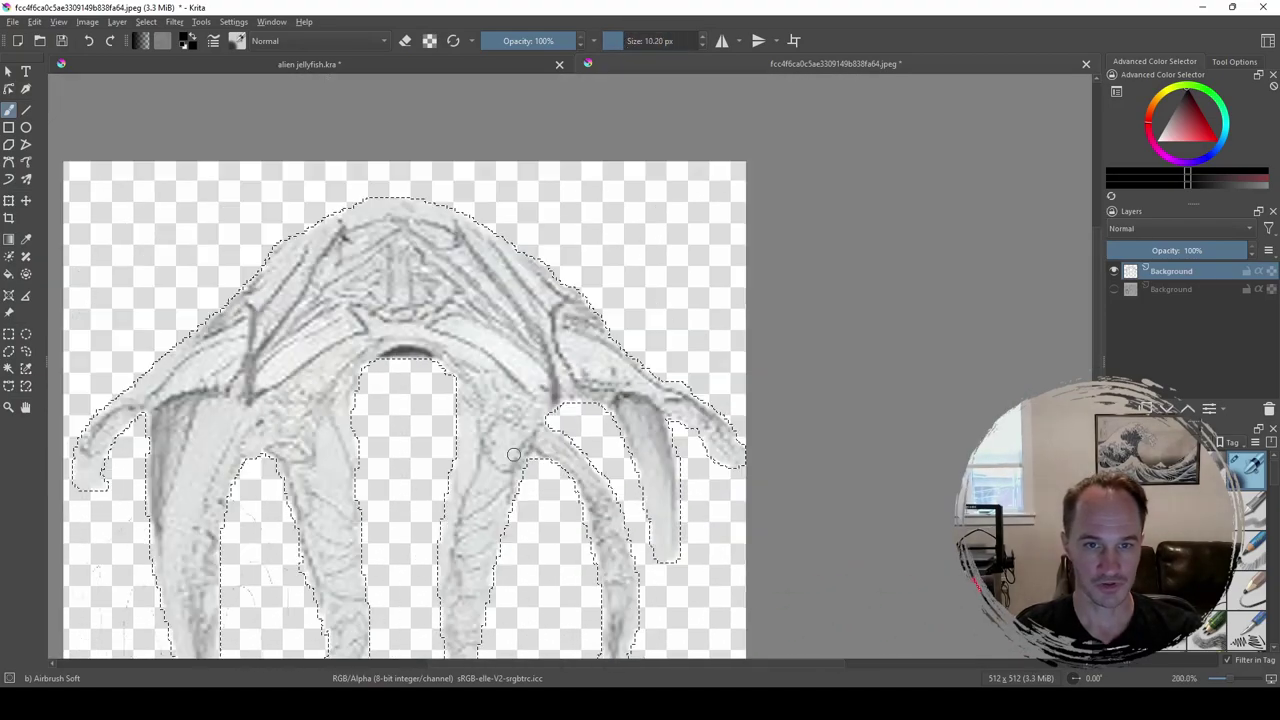
scroll(376, 395, down, 1)
scroll(376, 395, down, 2)
scroll(376, 395, up, 1)
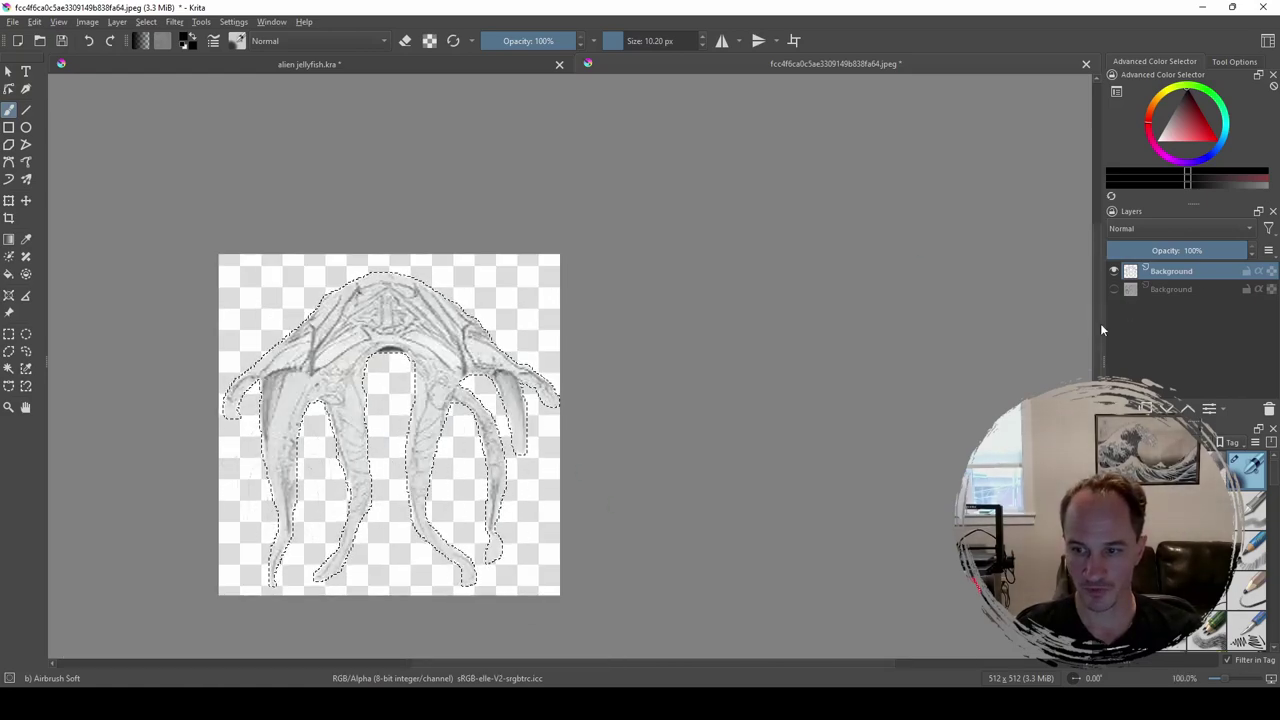
scroll(1093, 354, down, 2)
scroll(262, 322, up, 1)
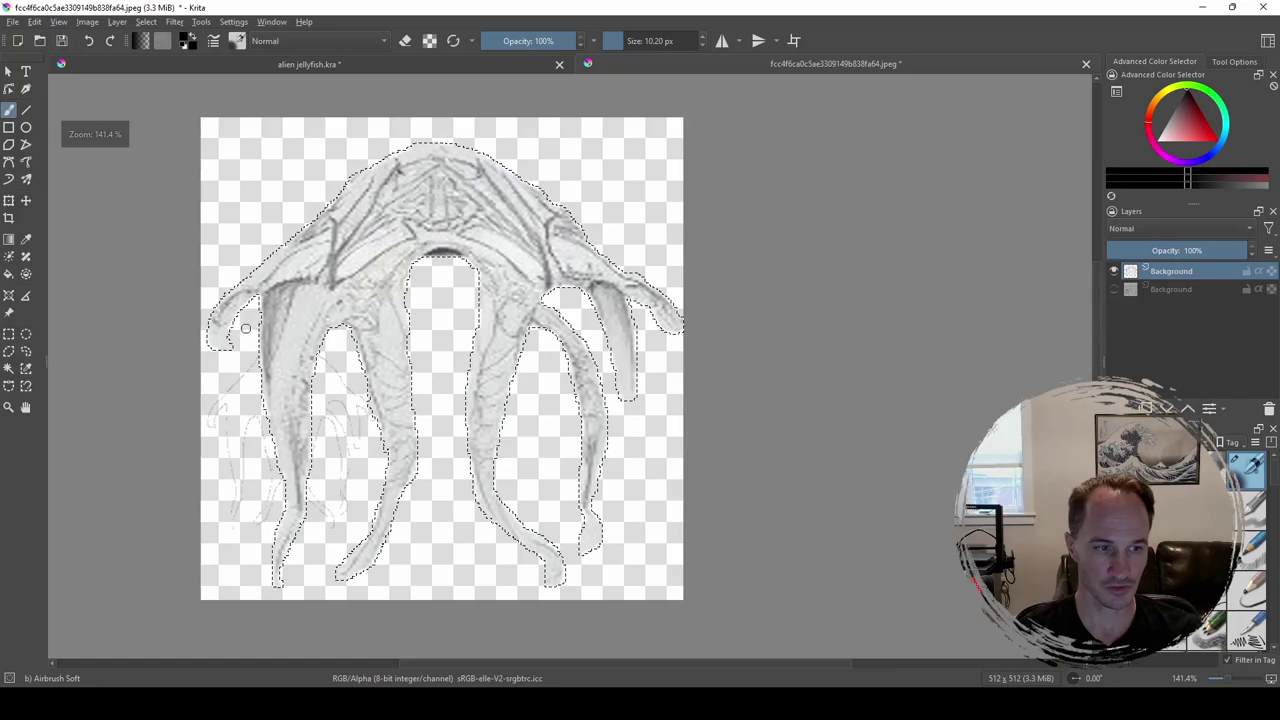
Step: Choose a dark grey paint colour and add a new paint layer above the creature layer
click(1187, 96)
drag(1183, 105, 1174, 106)
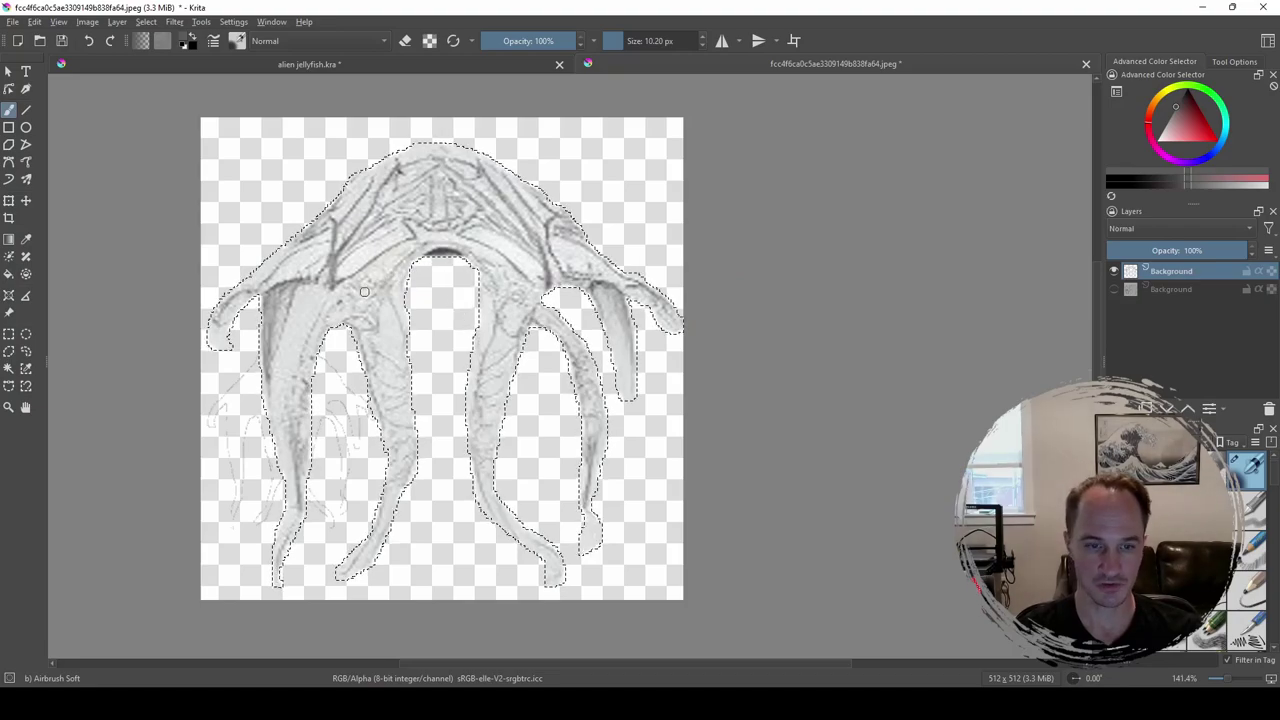
drag(1182, 115, 1172, 118)
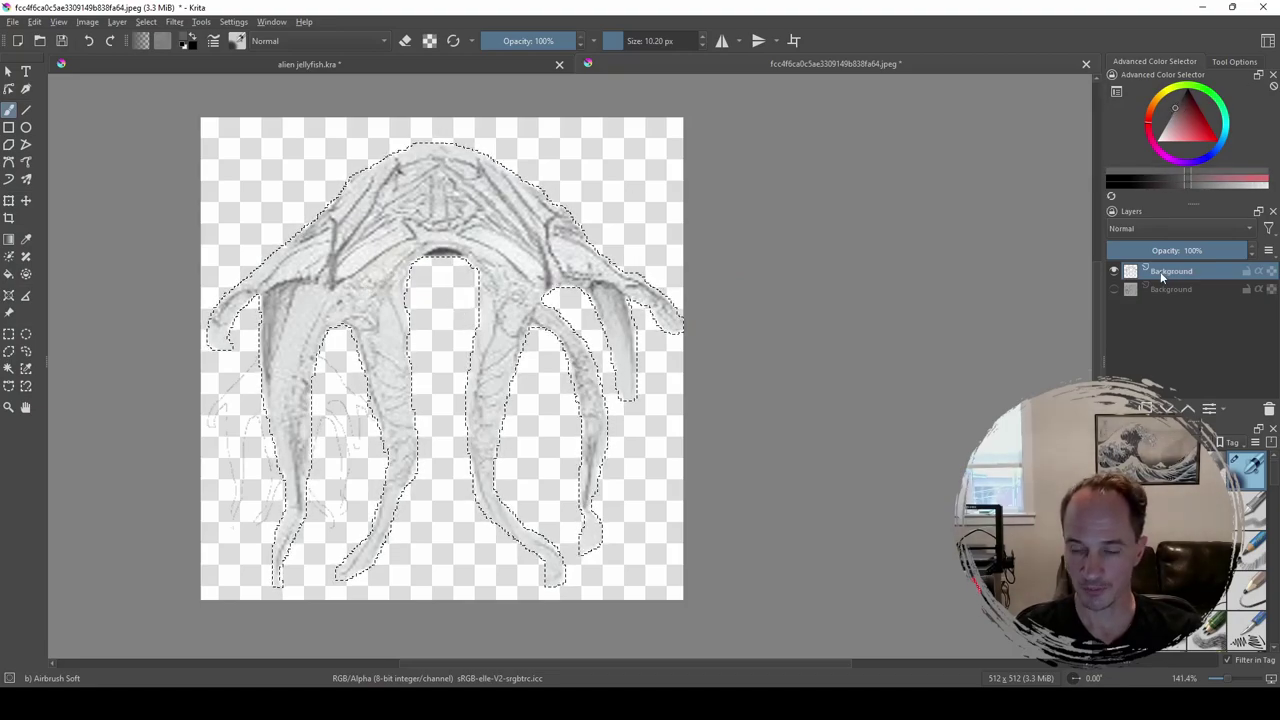
mouse_move(1160, 271)
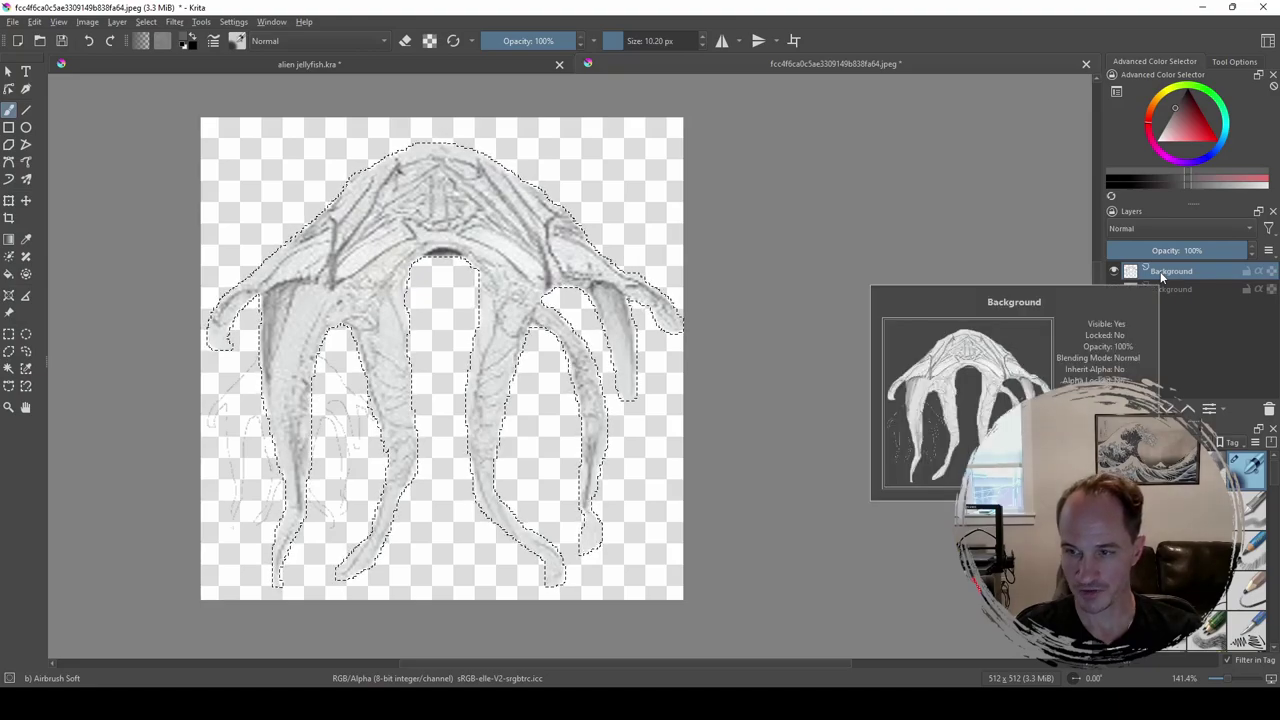
right_click(1160, 271)
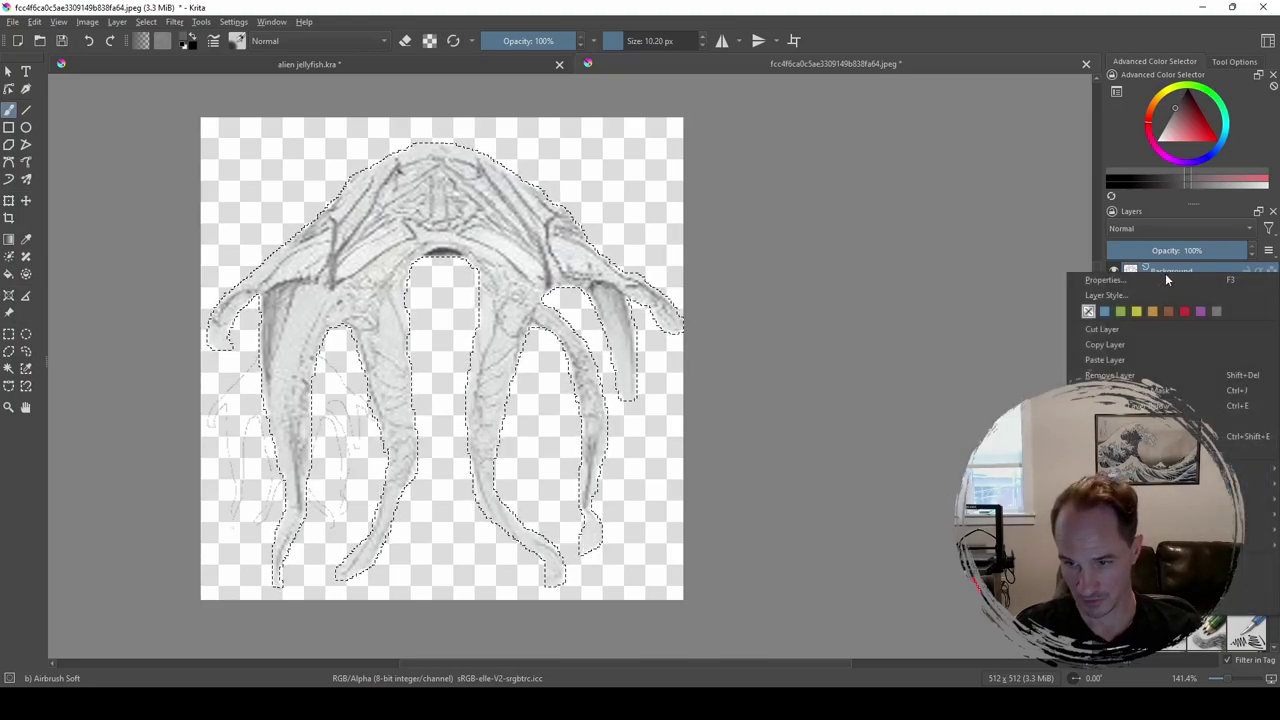
click(980, 290)
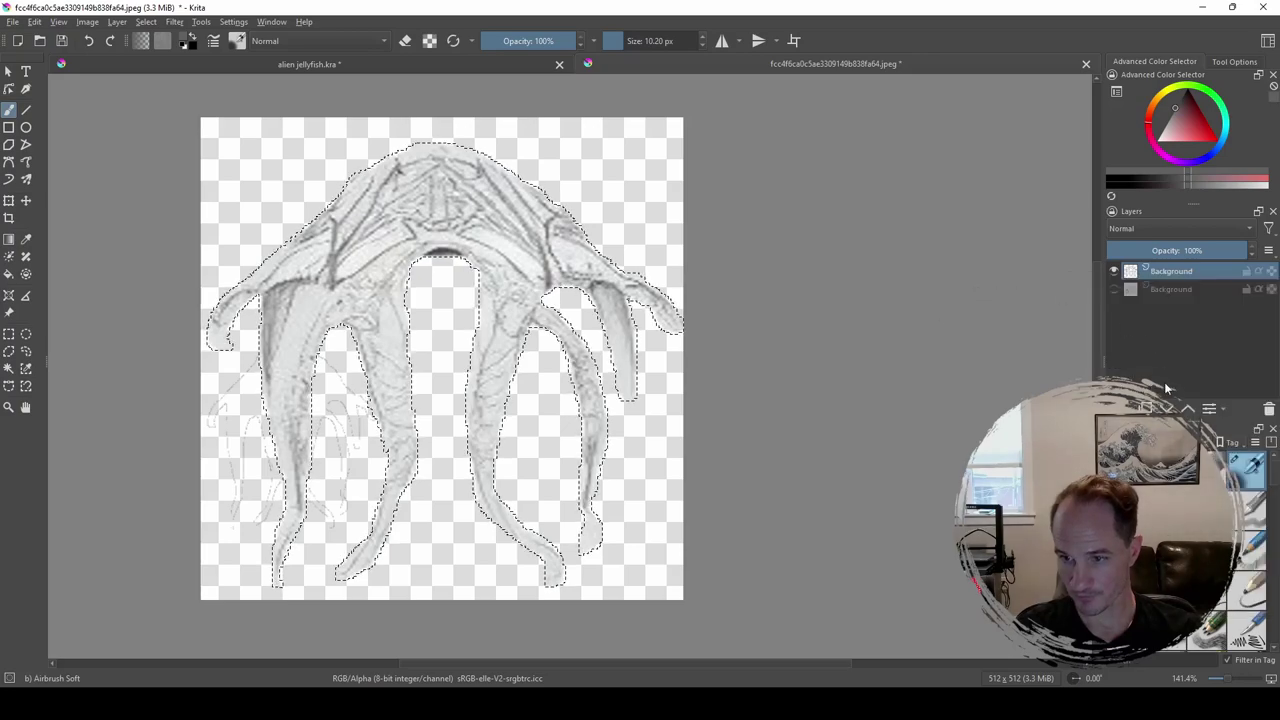
key(Insert)
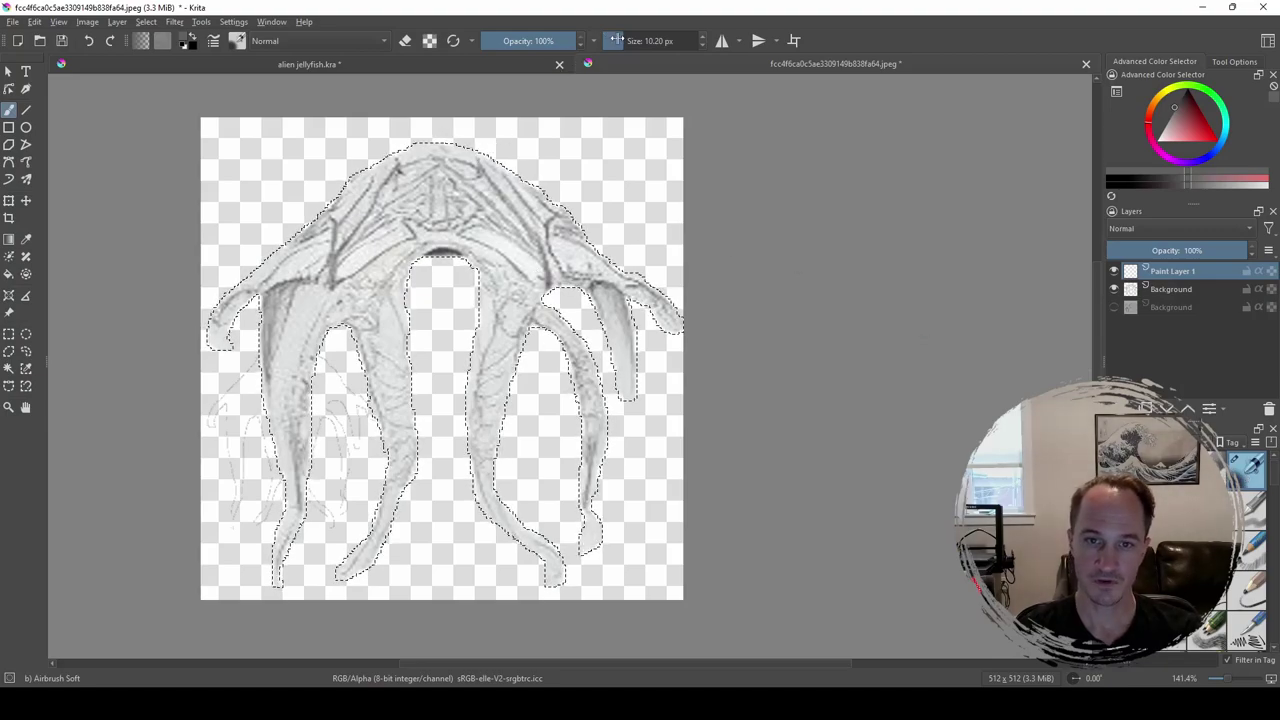
Step: Cover the whole selected creature in dark grey with a brush of about 150 px, and set the paint layer's blending mode to Multiply
drag(618, 41, 647, 42)
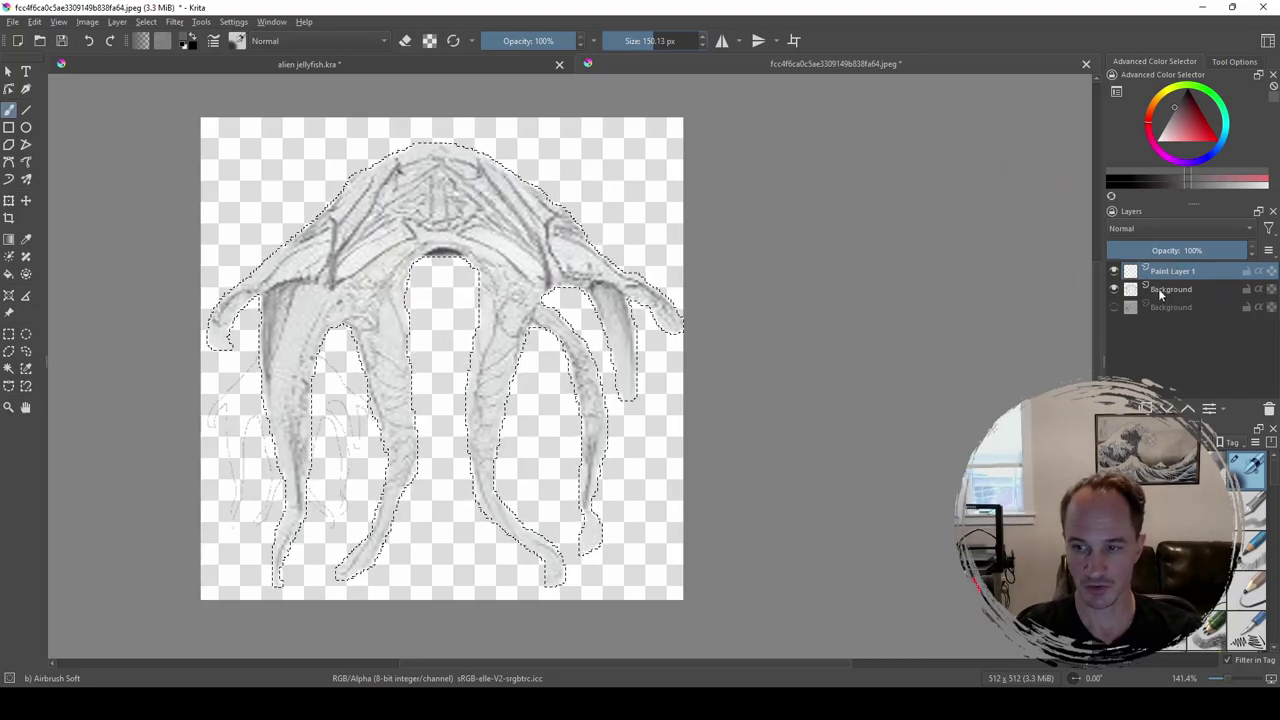
mouse_move(1163, 290)
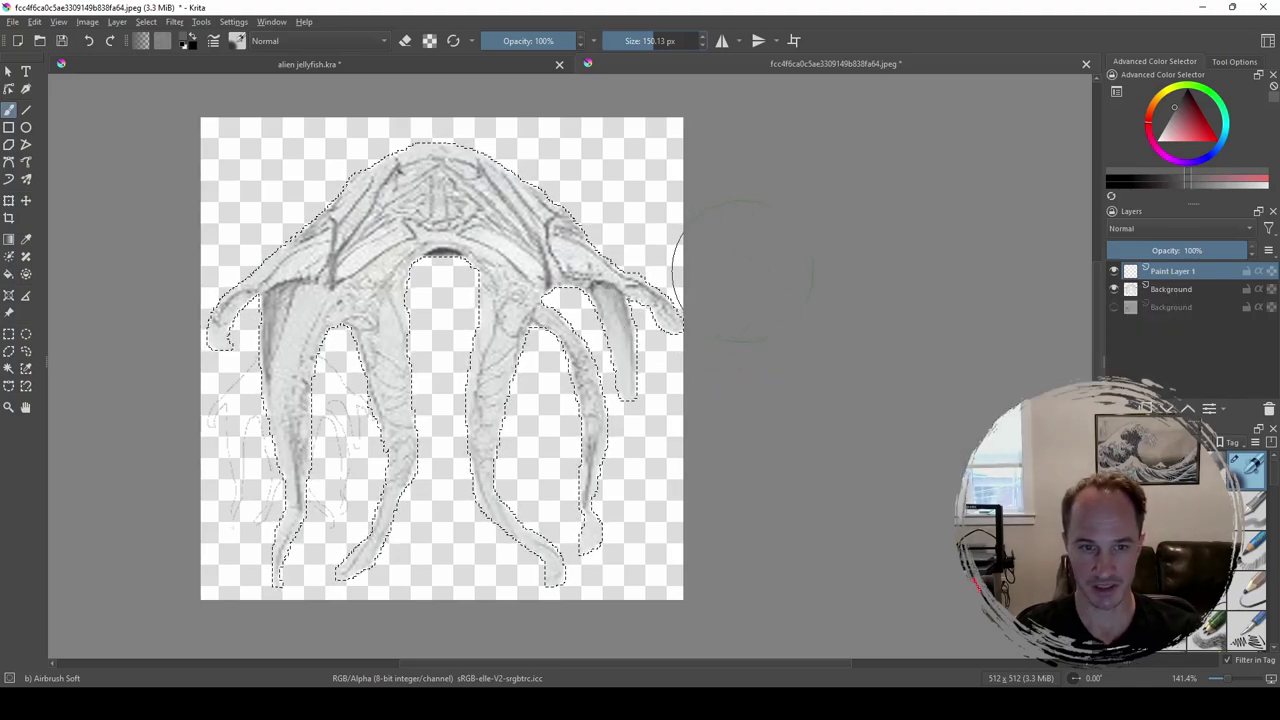
drag(622, 290, 628, 363)
mouse_move(535, 208)
mouse_down()
mouse_move(430, 155)
mouse_move(325, 185)
mouse_move(255, 290)
mouse_up()
mouse_move(323, 365)
mouse_down()
mouse_move(245, 458)
mouse_move(349, 443)
mouse_move(383, 460)
mouse_move(449, 398)
mouse_move(421, 264)
mouse_move(397, 458)
mouse_move(562, 251)
mouse_up()
mouse_move(480, 362)
mouse_down()
mouse_move(543, 557)
mouse_move(600, 330)
mouse_up()
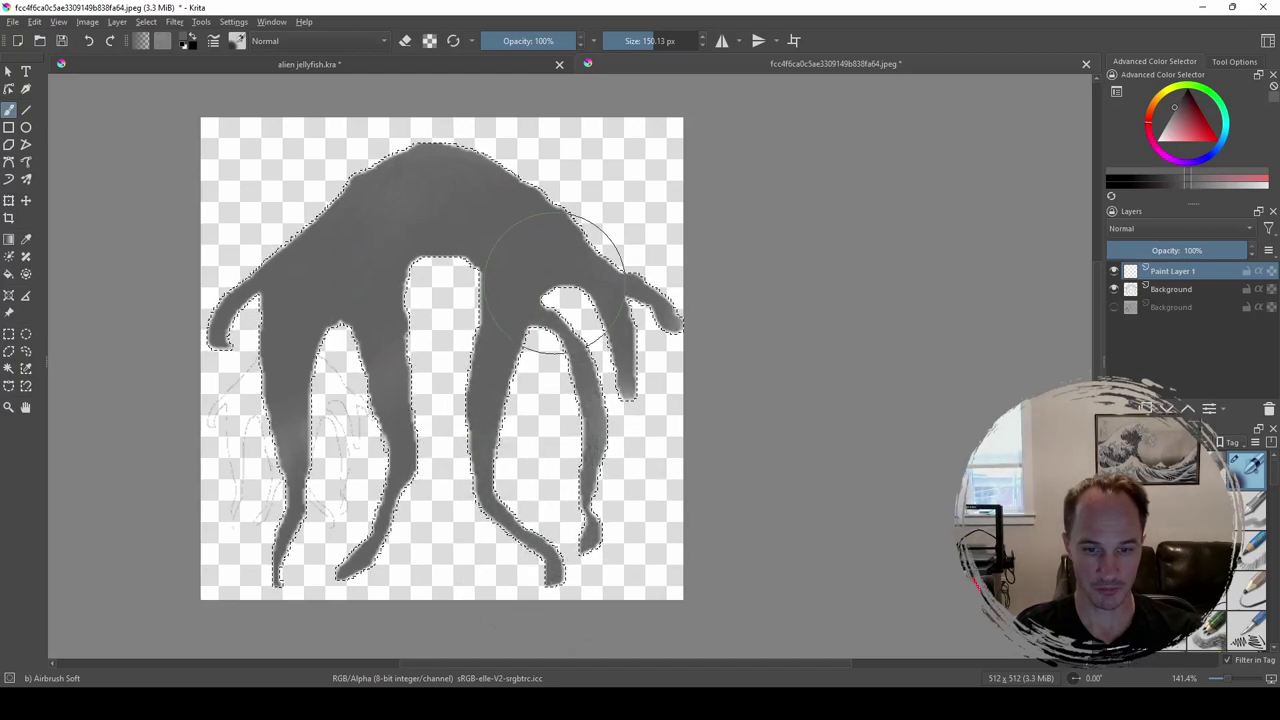
click(1175, 227)
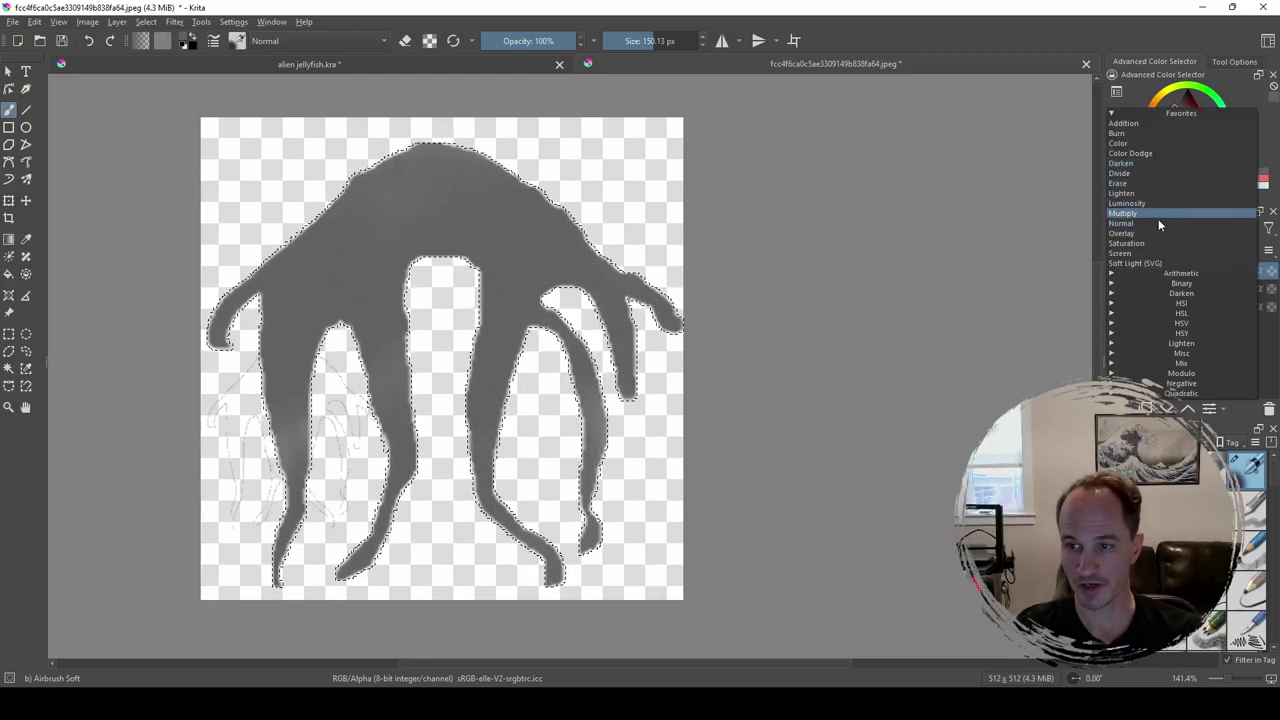
click(1158, 216)
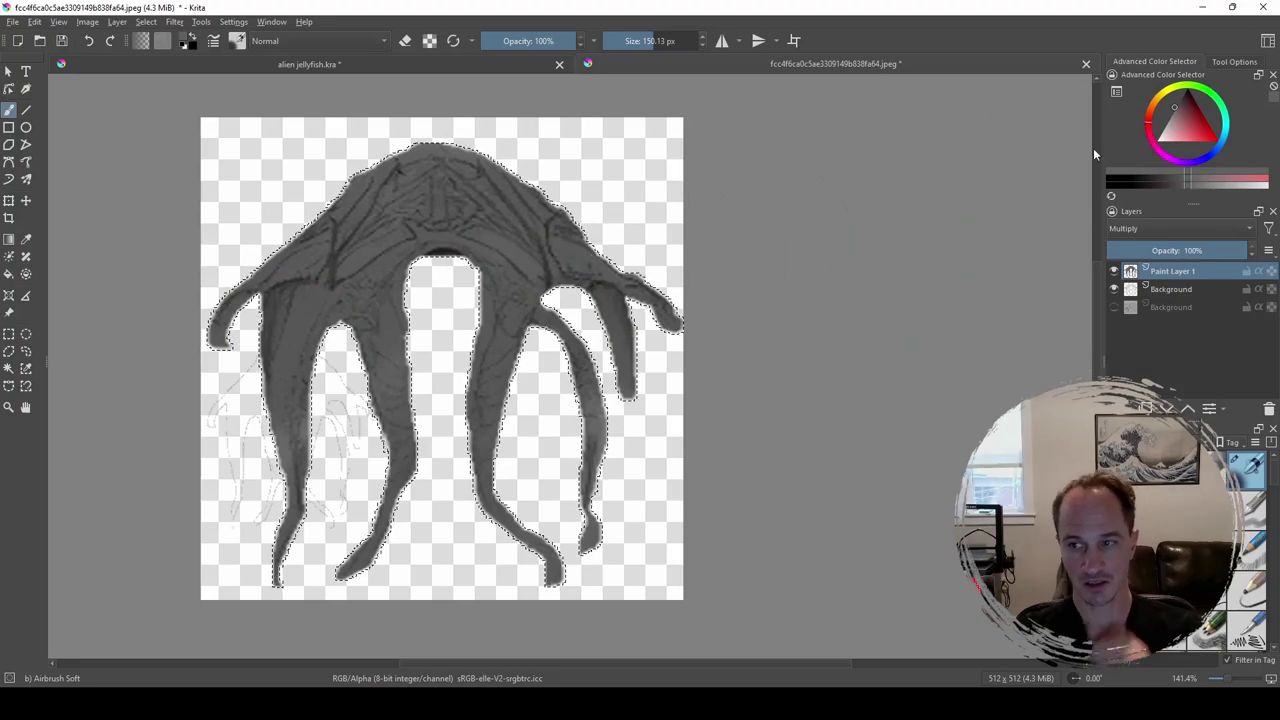
Step: Paint light grey highlights along the creature's shell and tentacles with a brush of about 38 px at 33% opacity
click(1164, 126)
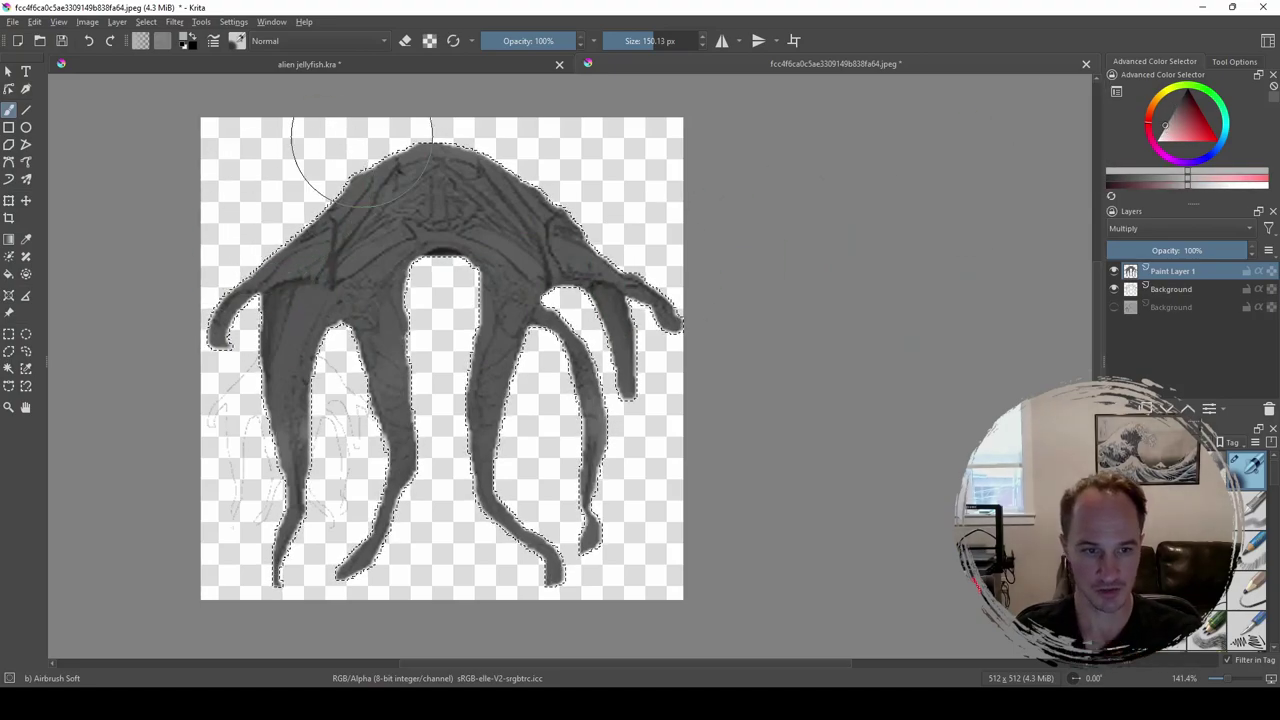
drag(688, 37, 630, 42)
drag(544, 33, 512, 42)
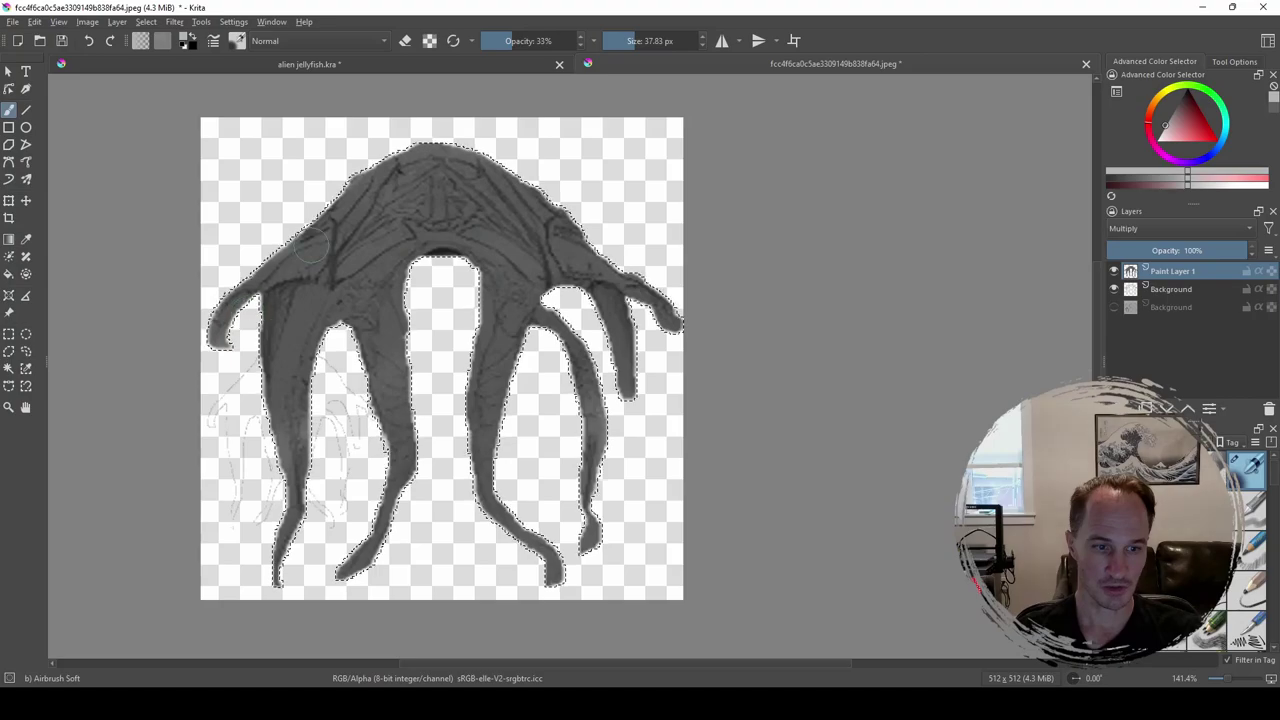
mouse_move(311, 245)
mouse_down()
mouse_move(346, 179)
mouse_move(408, 138)
mouse_up()
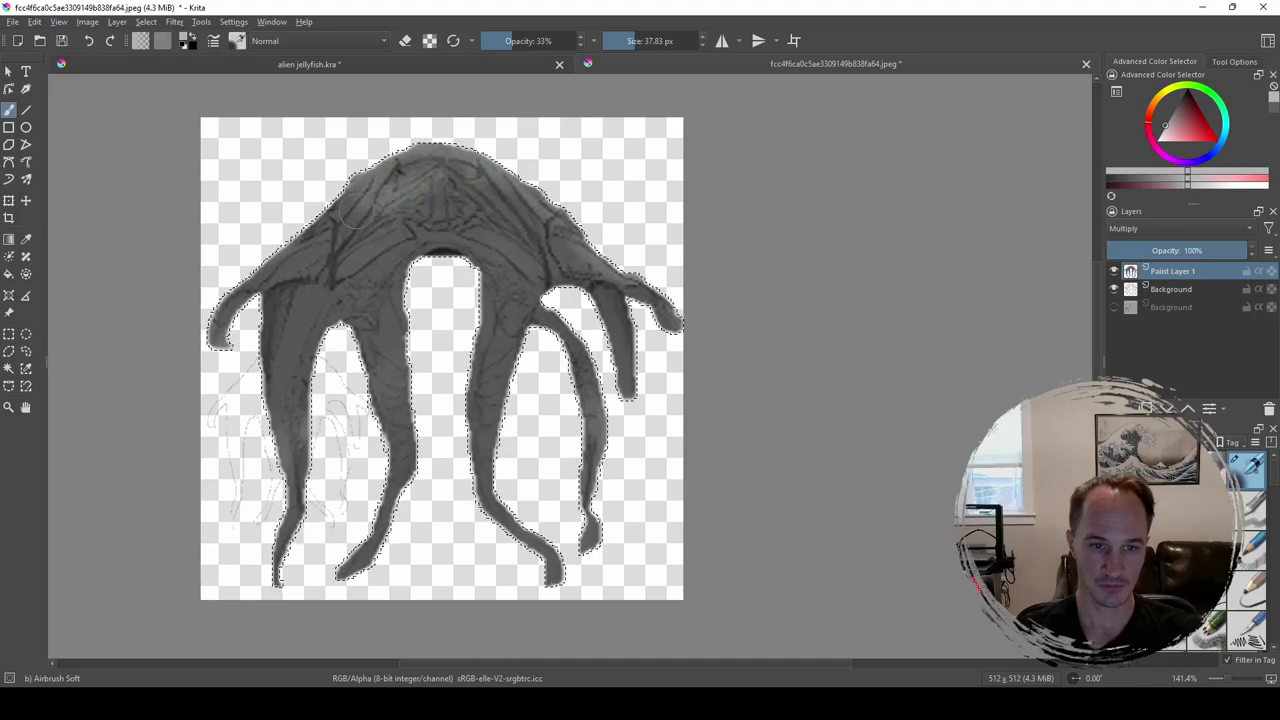
mouse_move(469, 184)
mouse_down()
mouse_move(544, 232)
mouse_move(652, 269)
mouse_up()
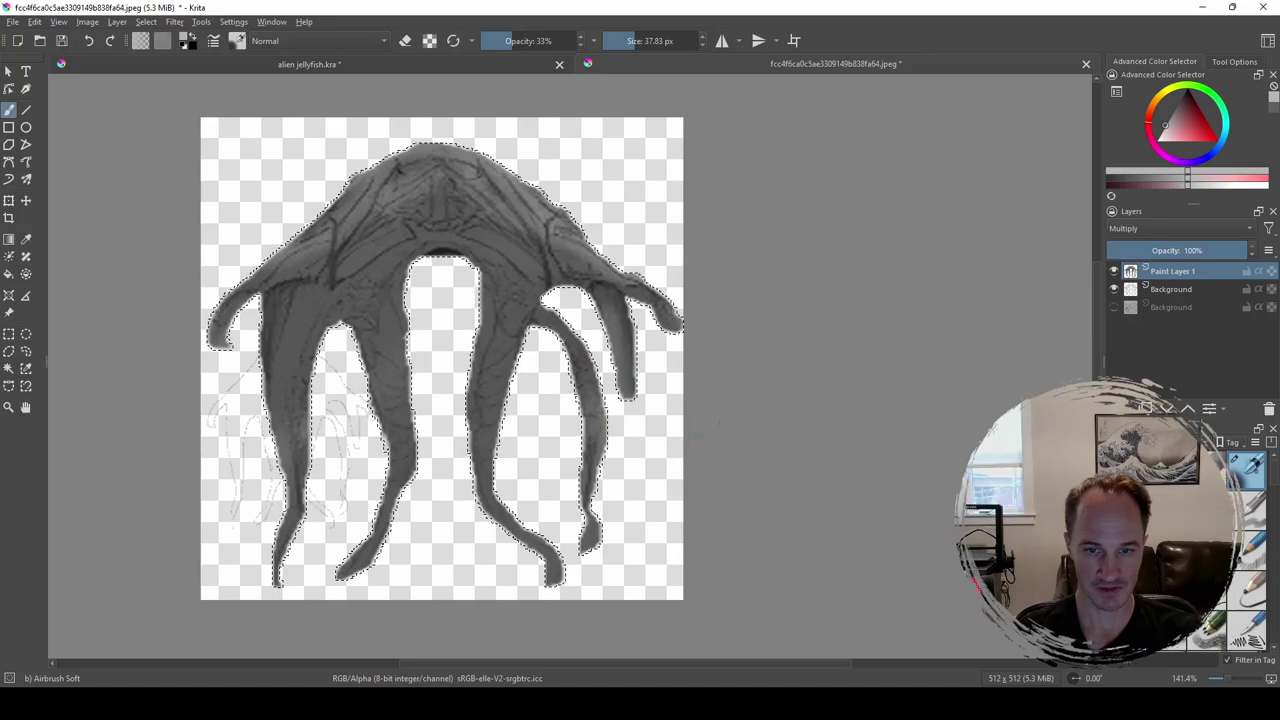
drag(495, 360, 515, 318)
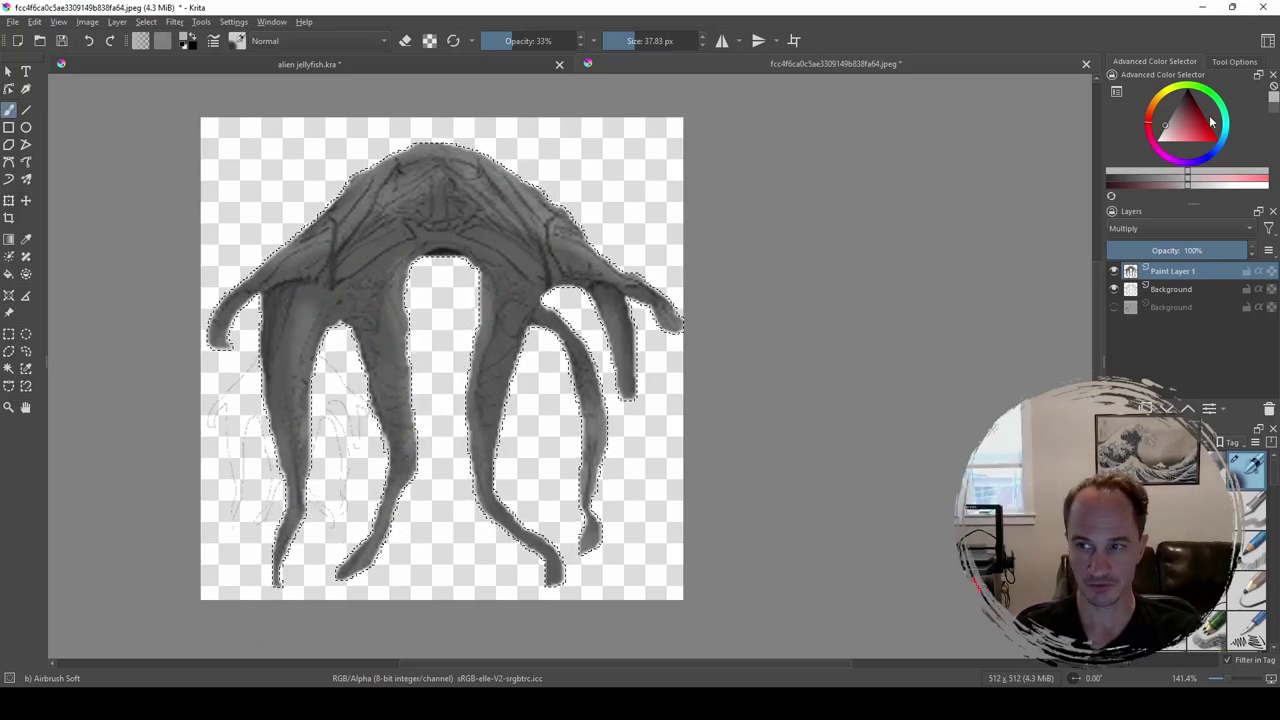
Step: Shade the creature's tentacles, arm joints and the underside of its shell in near-black grey at 22% brush opacity
click(1176, 104)
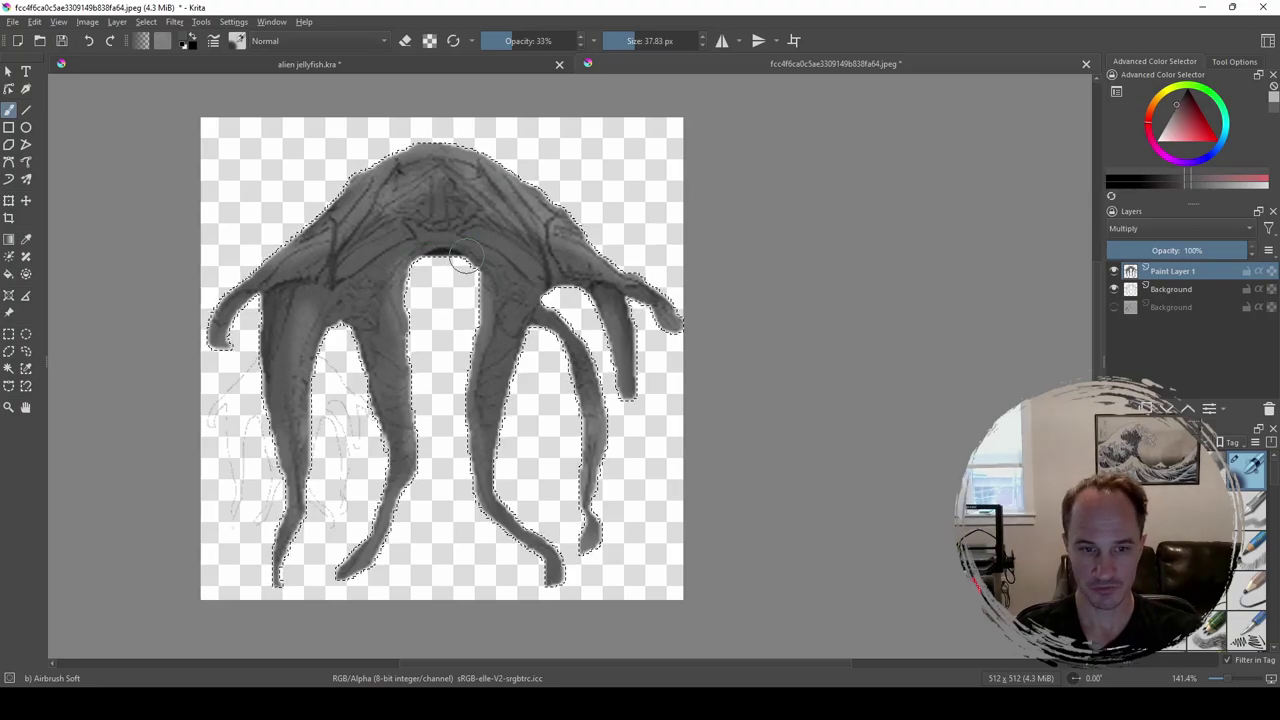
drag(1174, 111, 1168, 97)
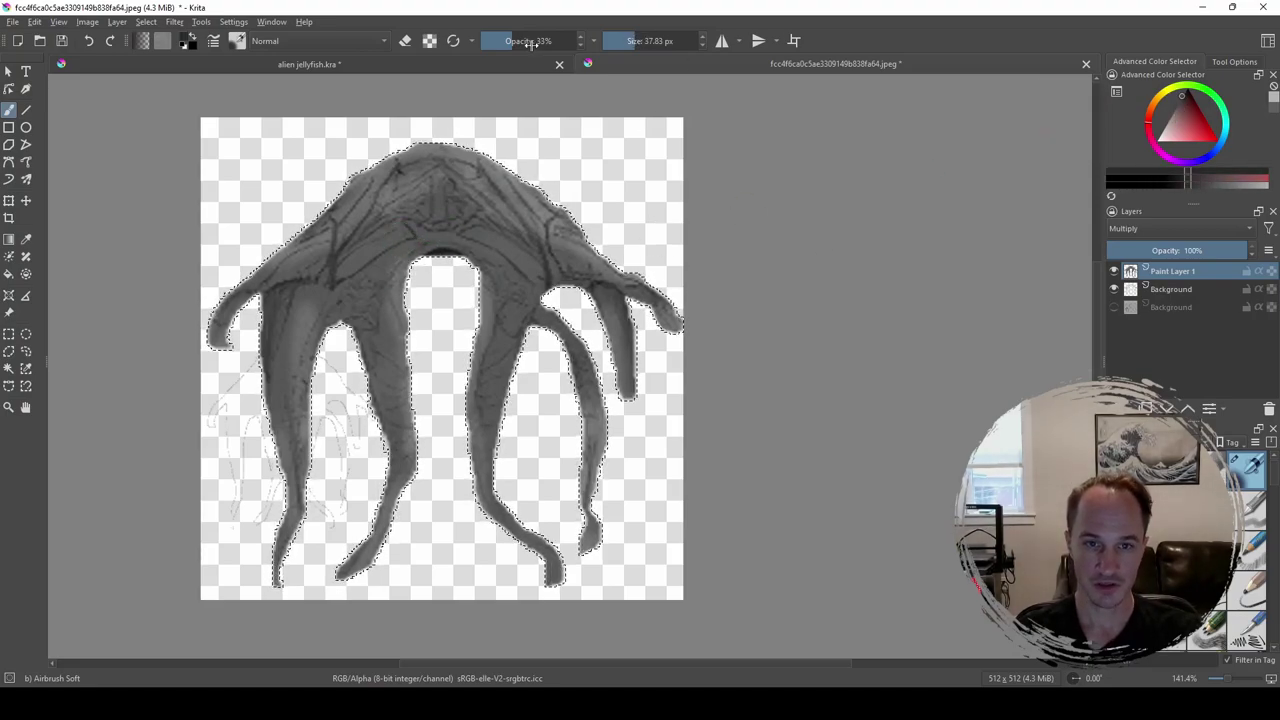
click(498, 41)
click(496, 41)
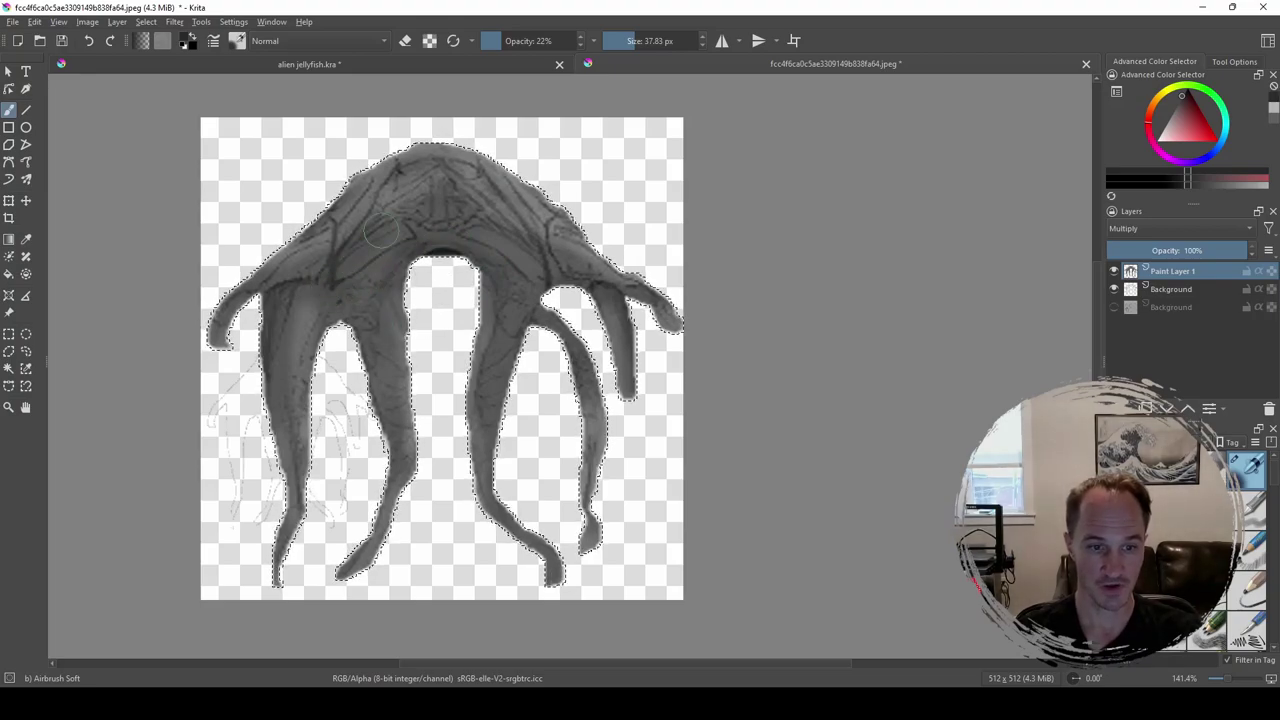
mouse_move(275, 325)
mouse_down()
mouse_move(256, 405)
mouse_move(380, 432)
mouse_up()
drag(612, 288, 570, 290)
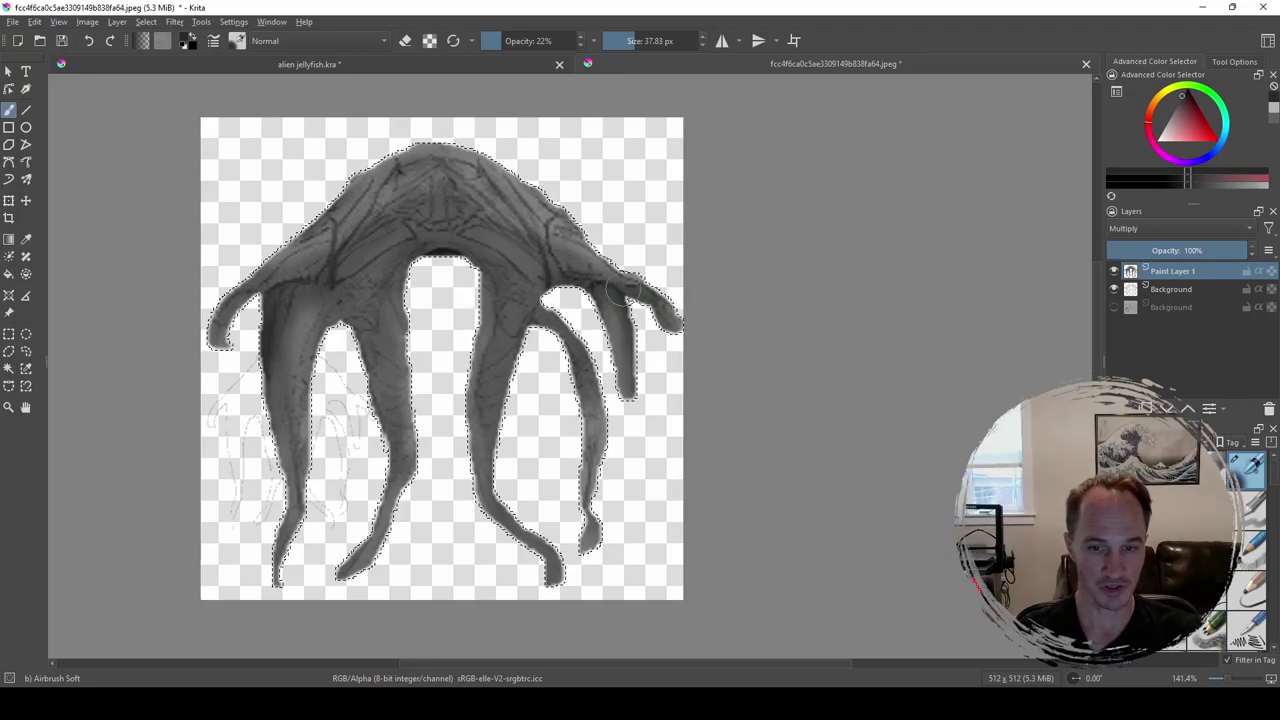
drag(622, 290, 533, 255)
drag(404, 217, 459, 199)
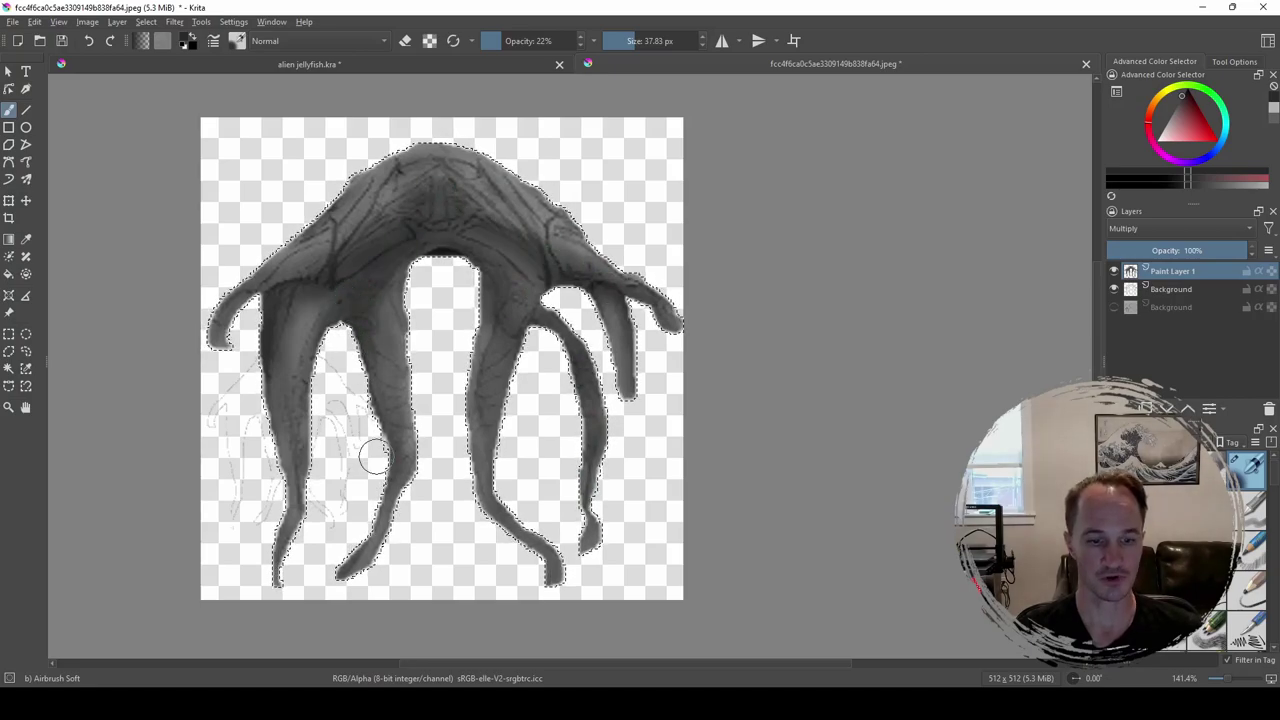
mouse_move(310, 455)
mouse_down()
mouse_move(326, 341)
mouse_move(354, 293)
mouse_up()
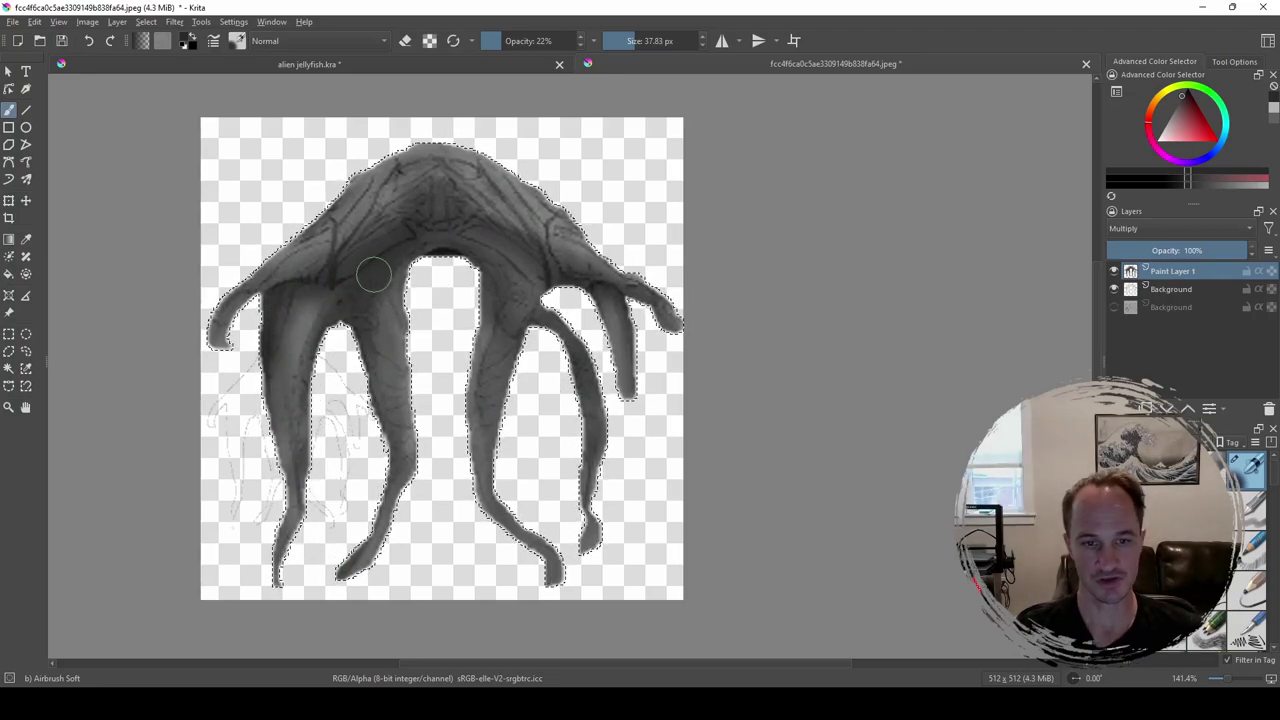
mouse_move(543, 366)
mouse_down()
mouse_move(503, 345)
mouse_move(550, 325)
mouse_up()
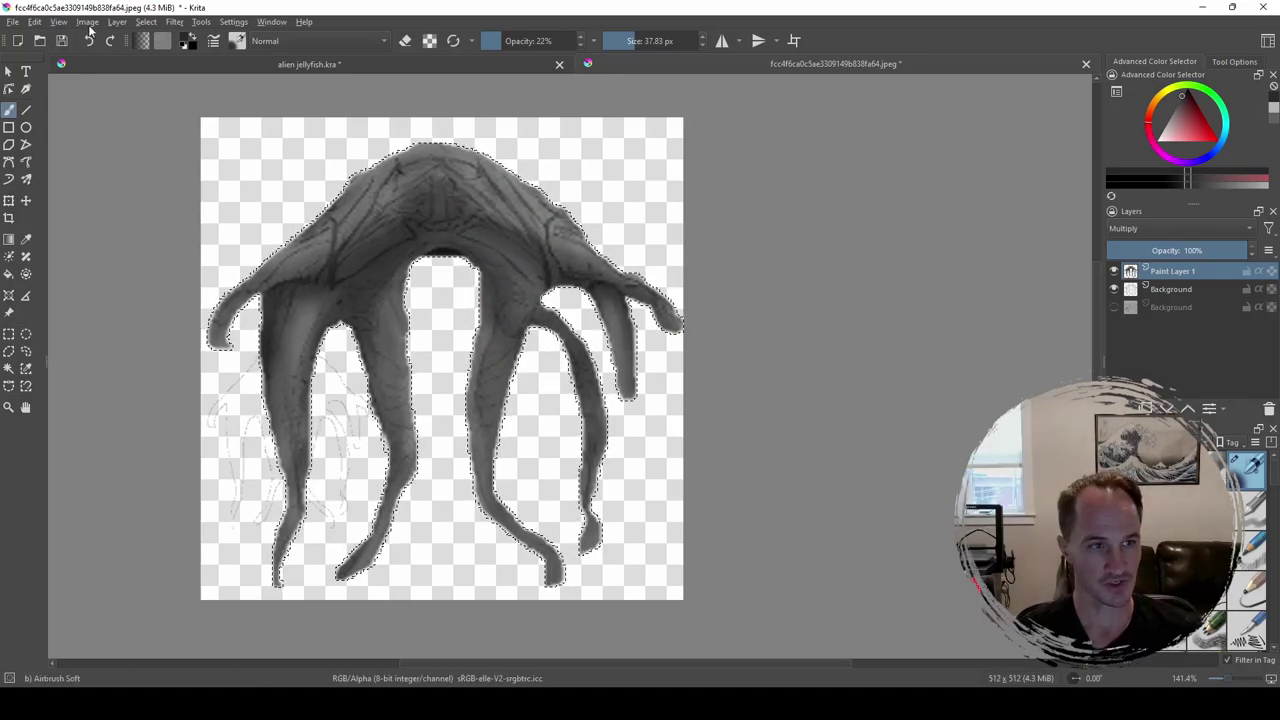
click(13, 21)
click(44, 152)
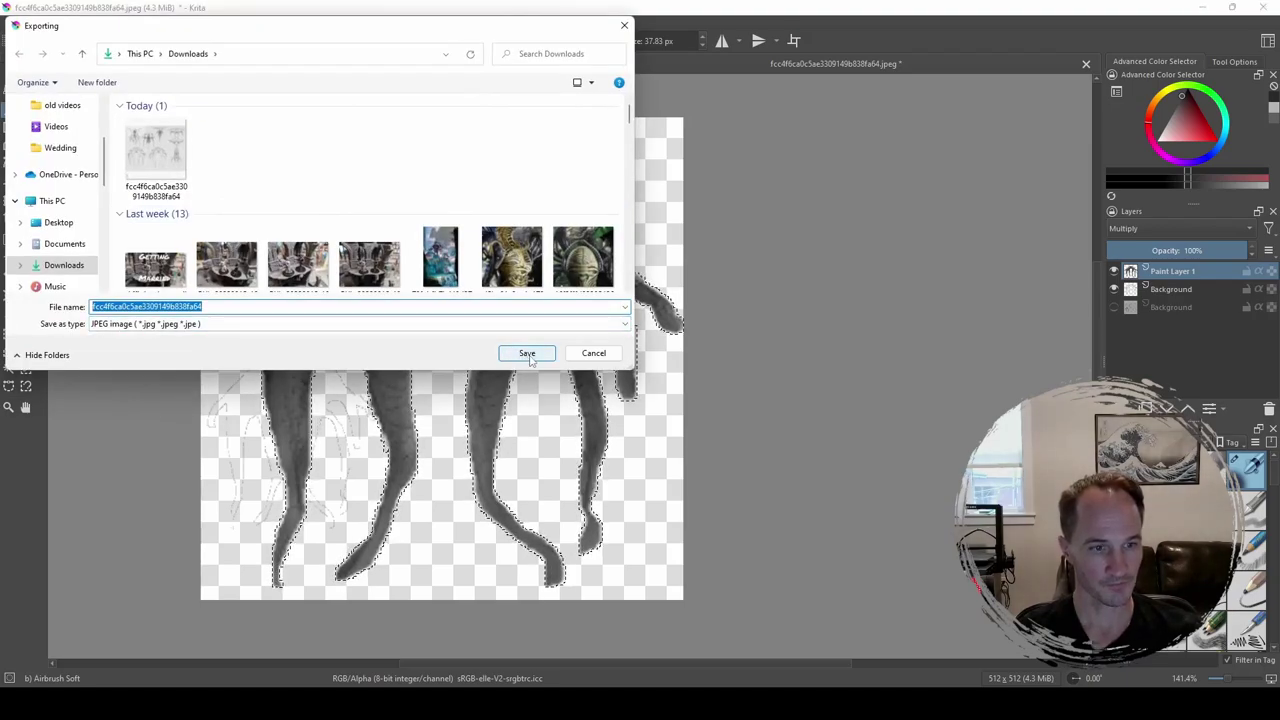
click(527, 355)
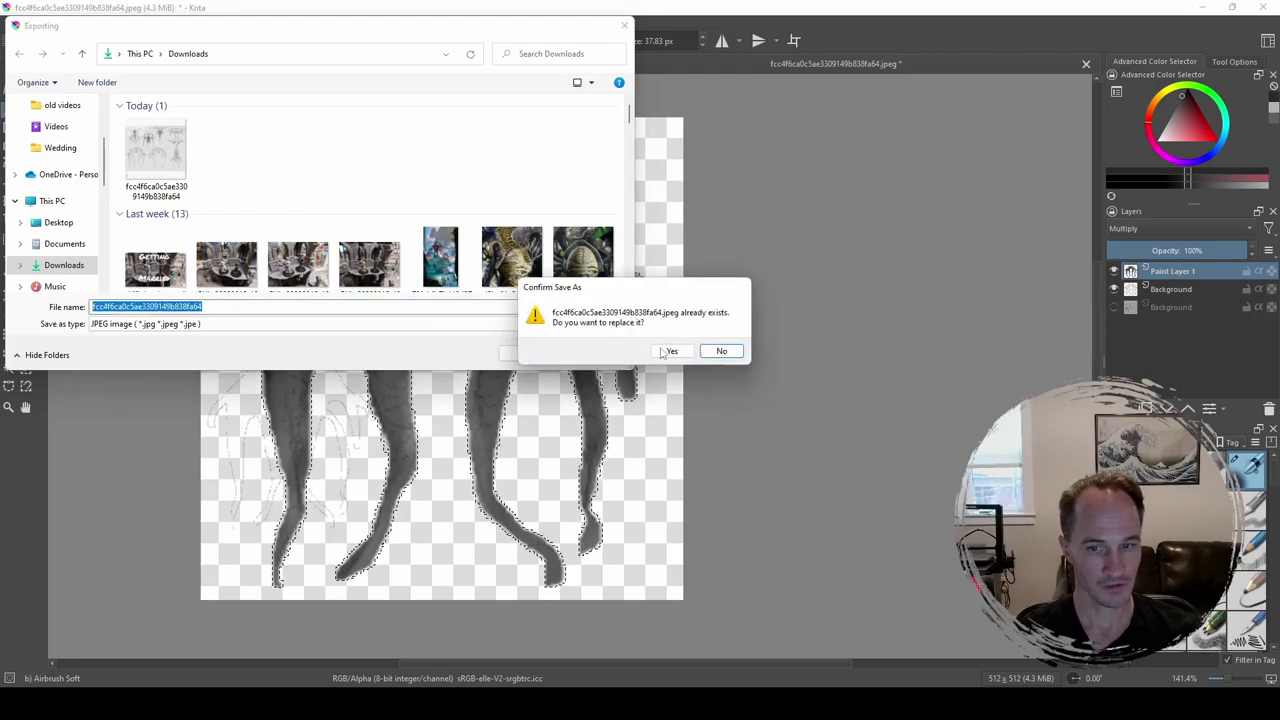
click(738, 351)
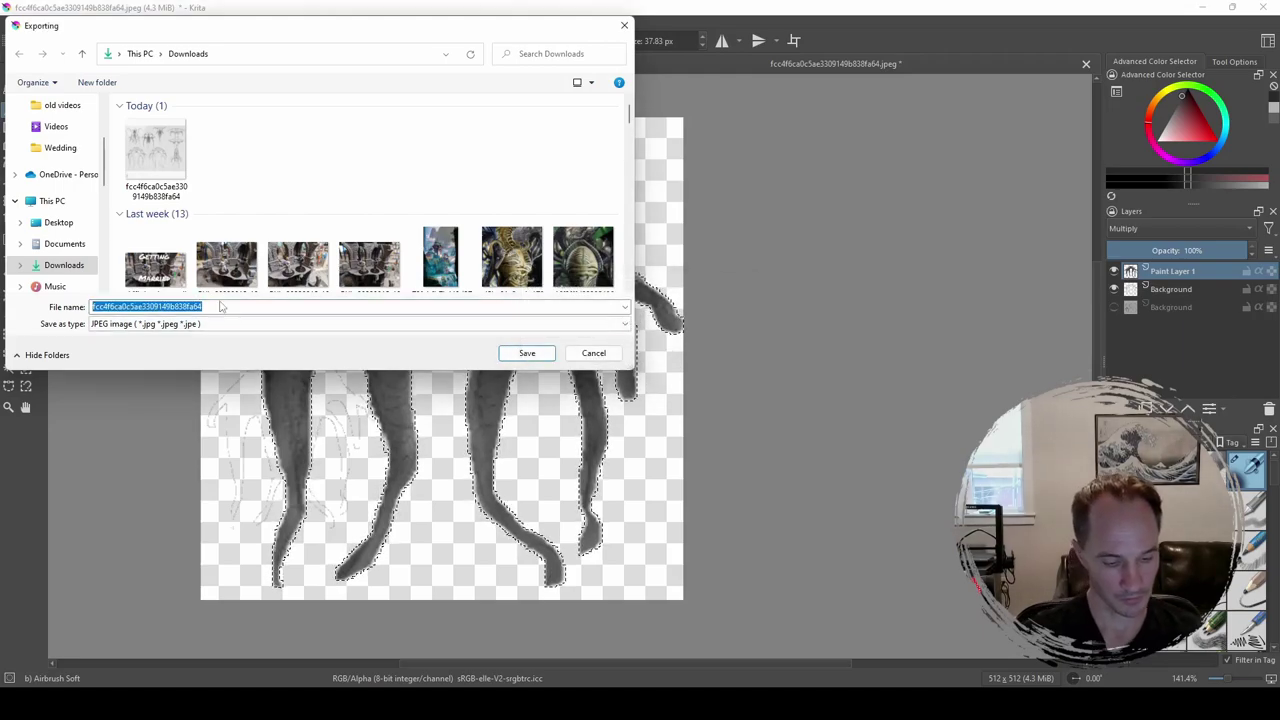
key(Return)
key(Return)
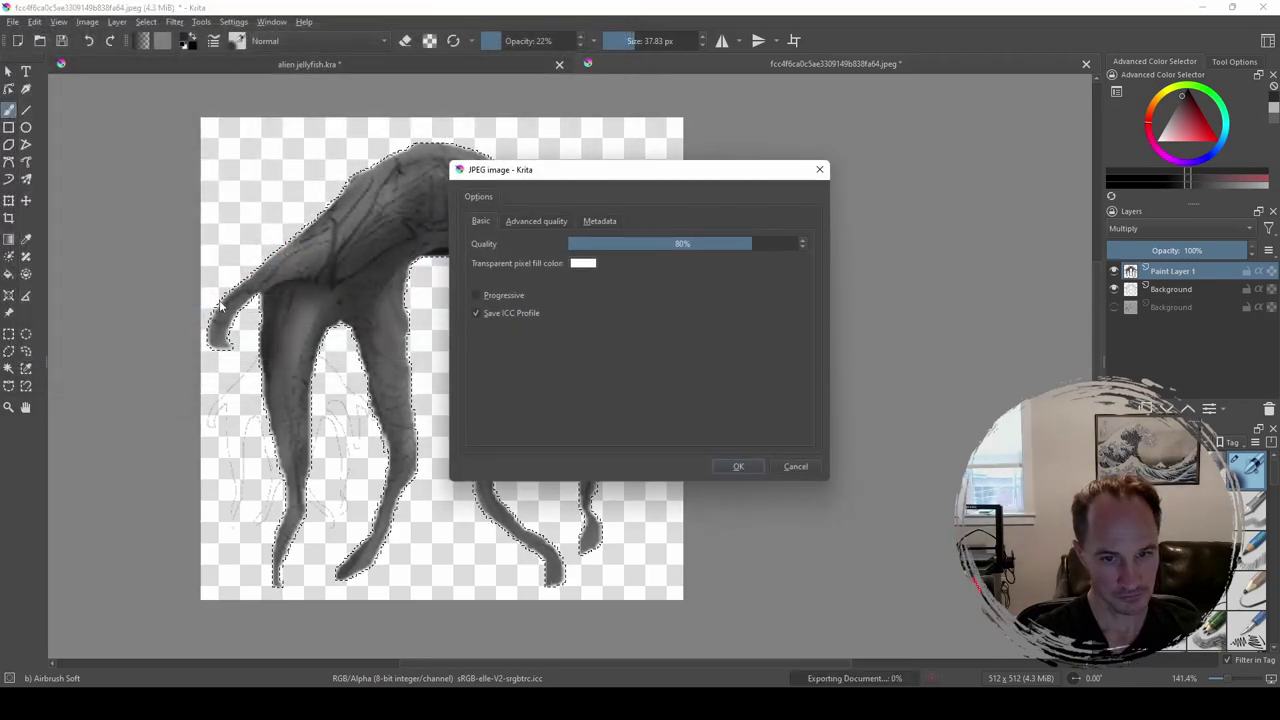
click(795, 467)
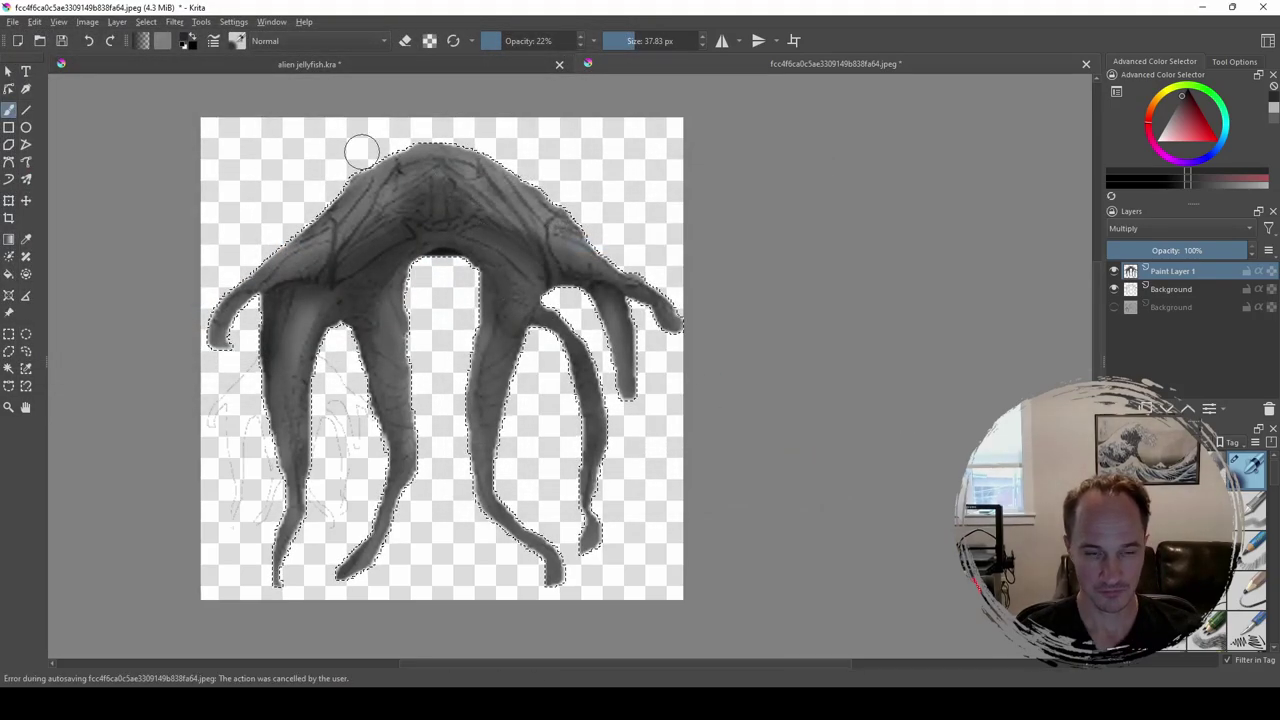
Step: Export the shaded creature to the Downloads folder as a JPEG named "refined sketch" at 80% quality
click(13, 21)
click(31, 147)
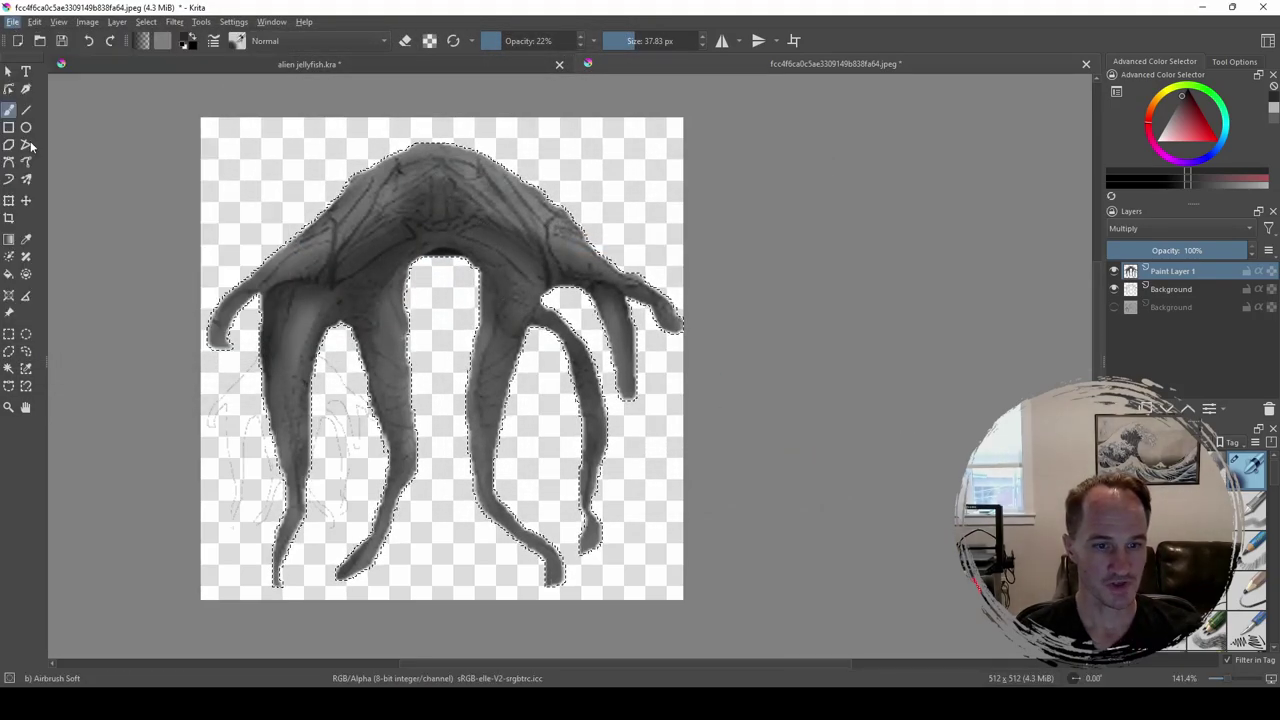
key(BackSpace)
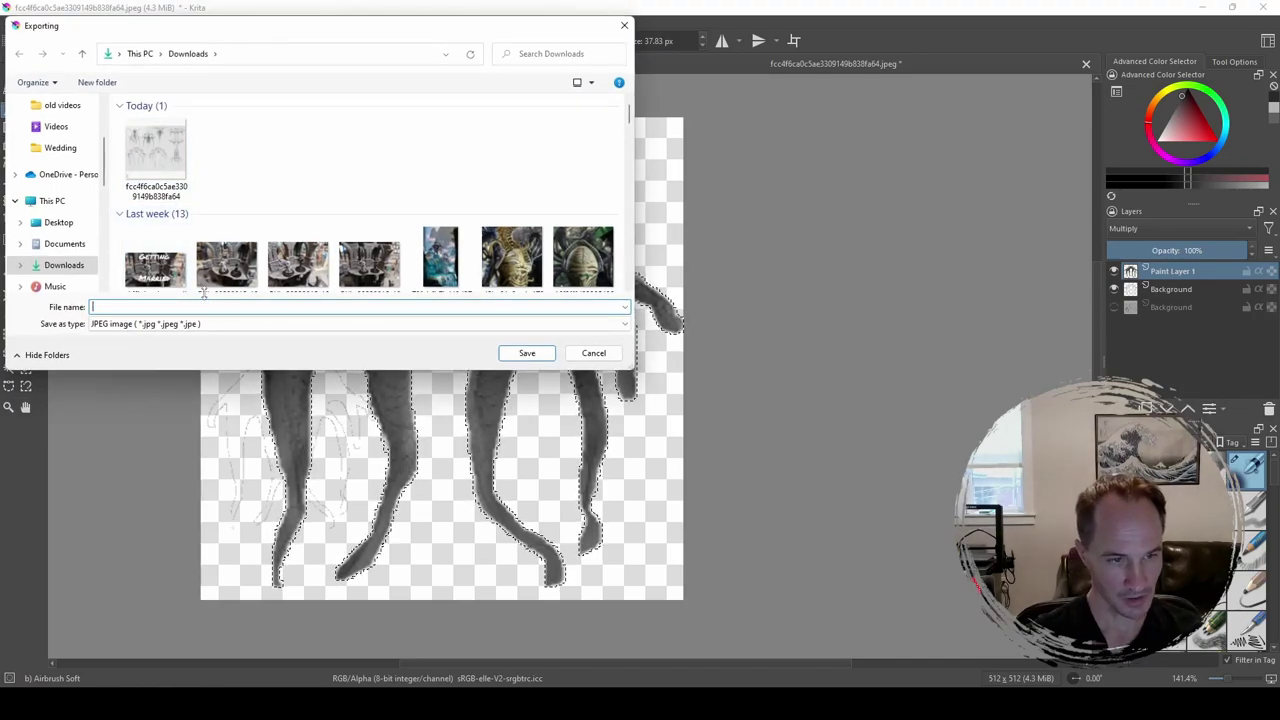
text(refined )
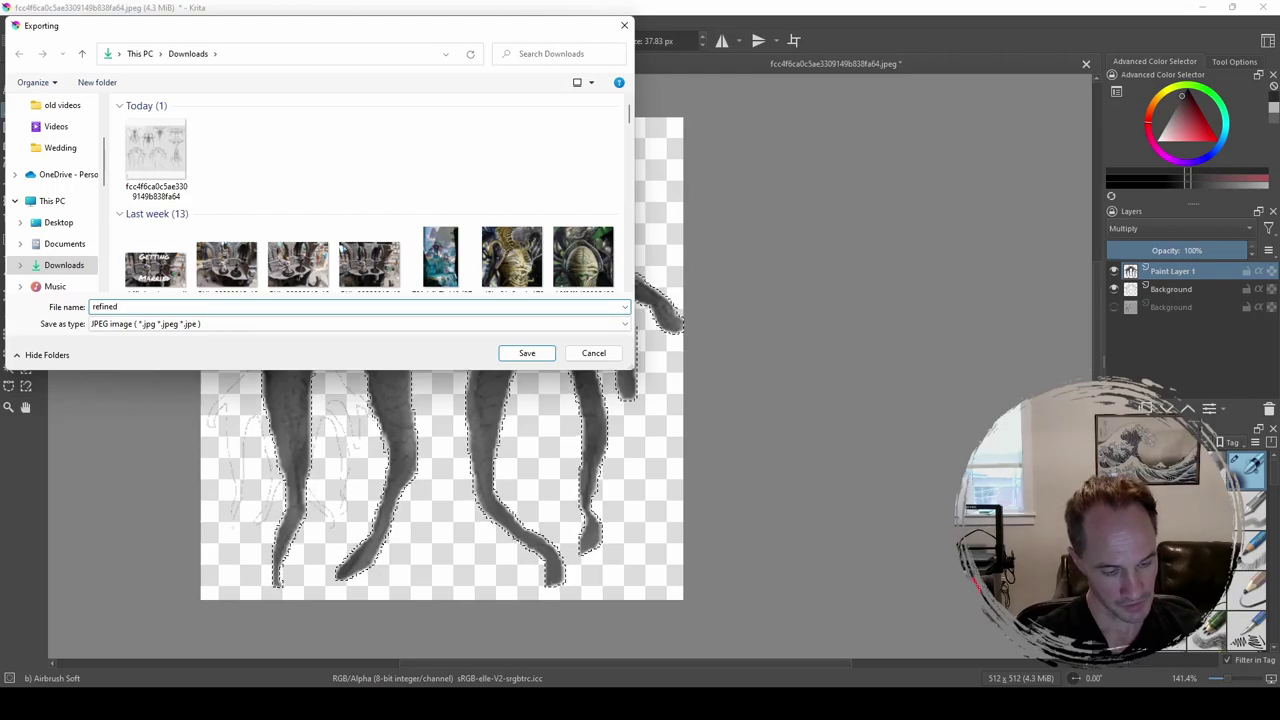
text(sketch)
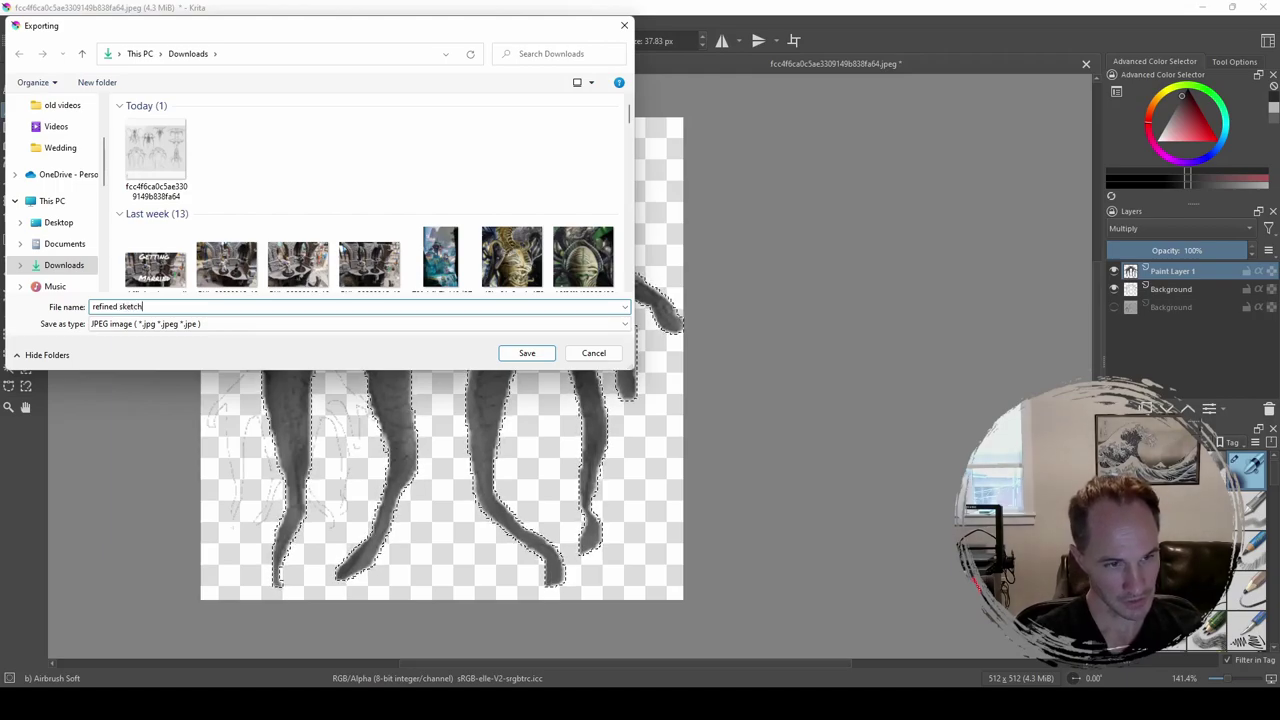
key(Return)
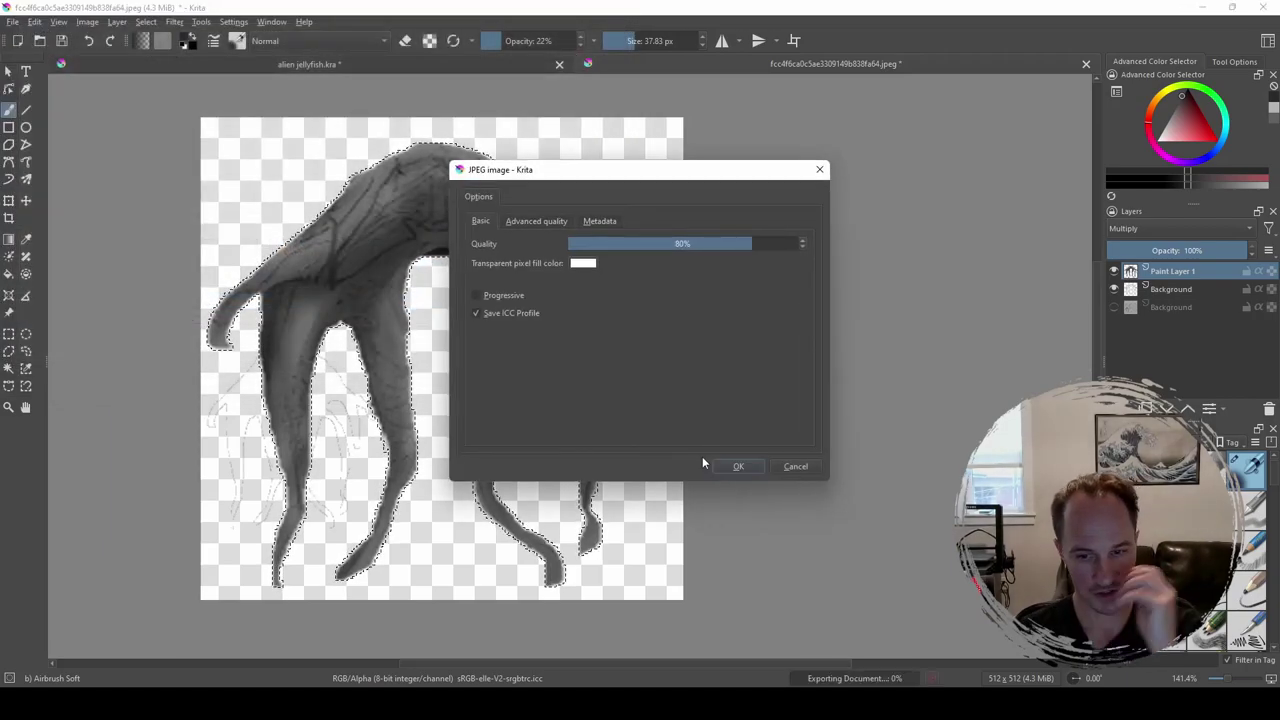
click(733, 465)
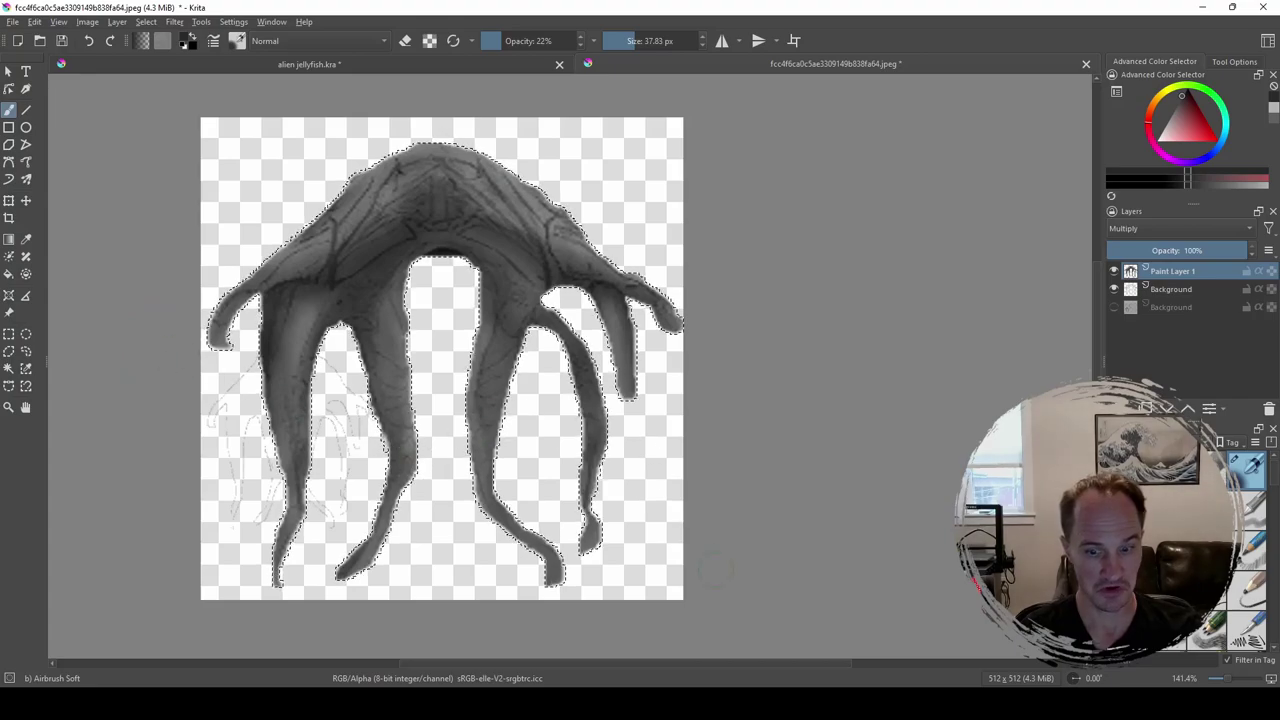
Step: Switch to Artbreeder in Chrome and open the collager from the latest creature page
mouse_move(713, 712)
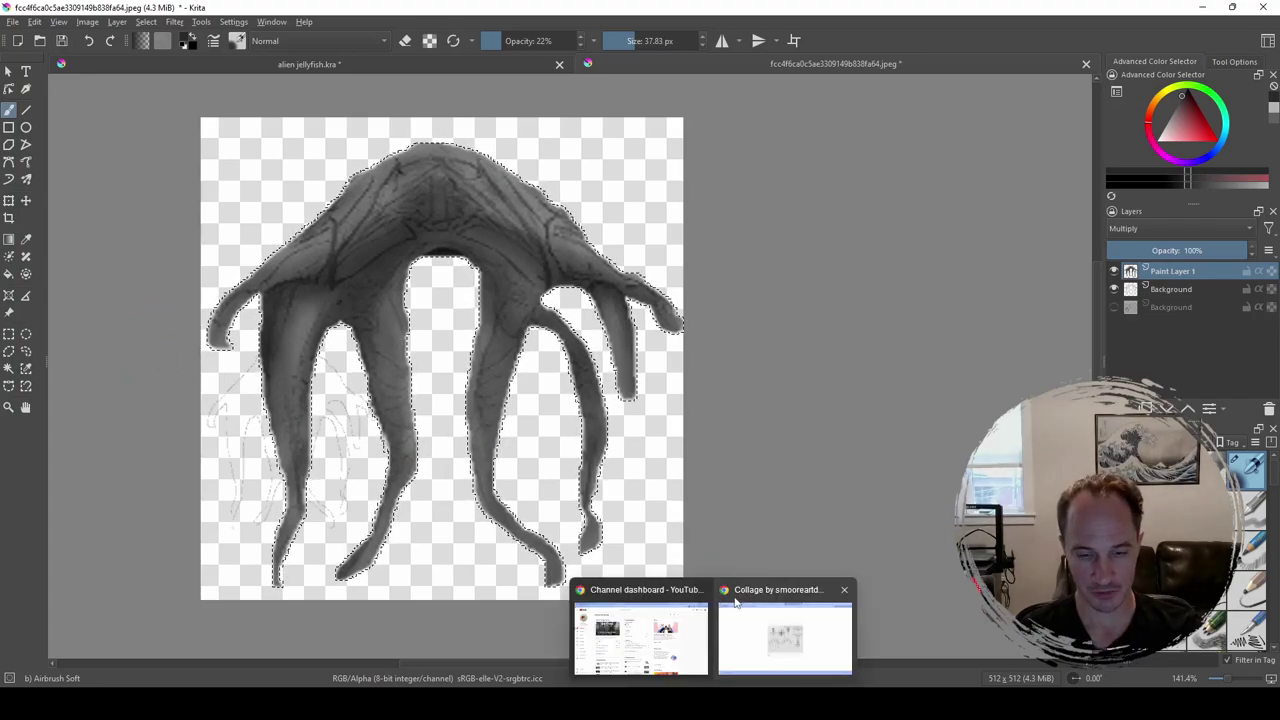
click(754, 662)
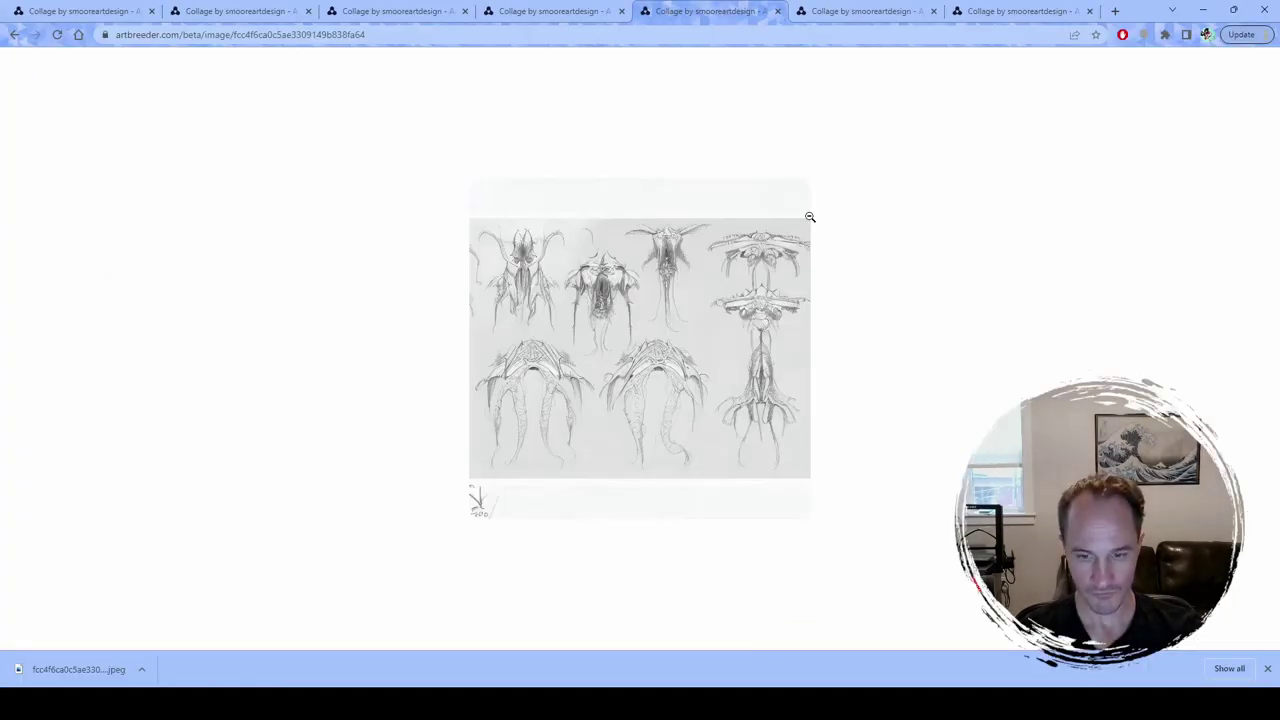
click(1040, 11)
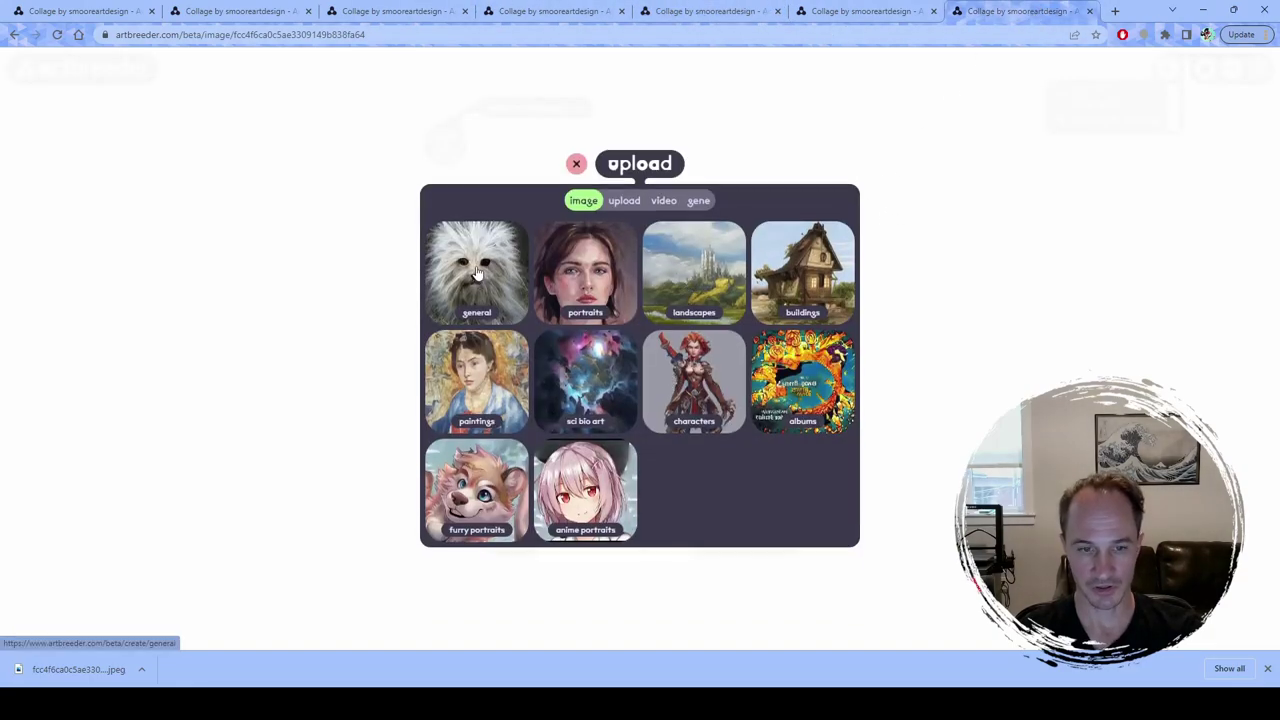
click(576, 165)
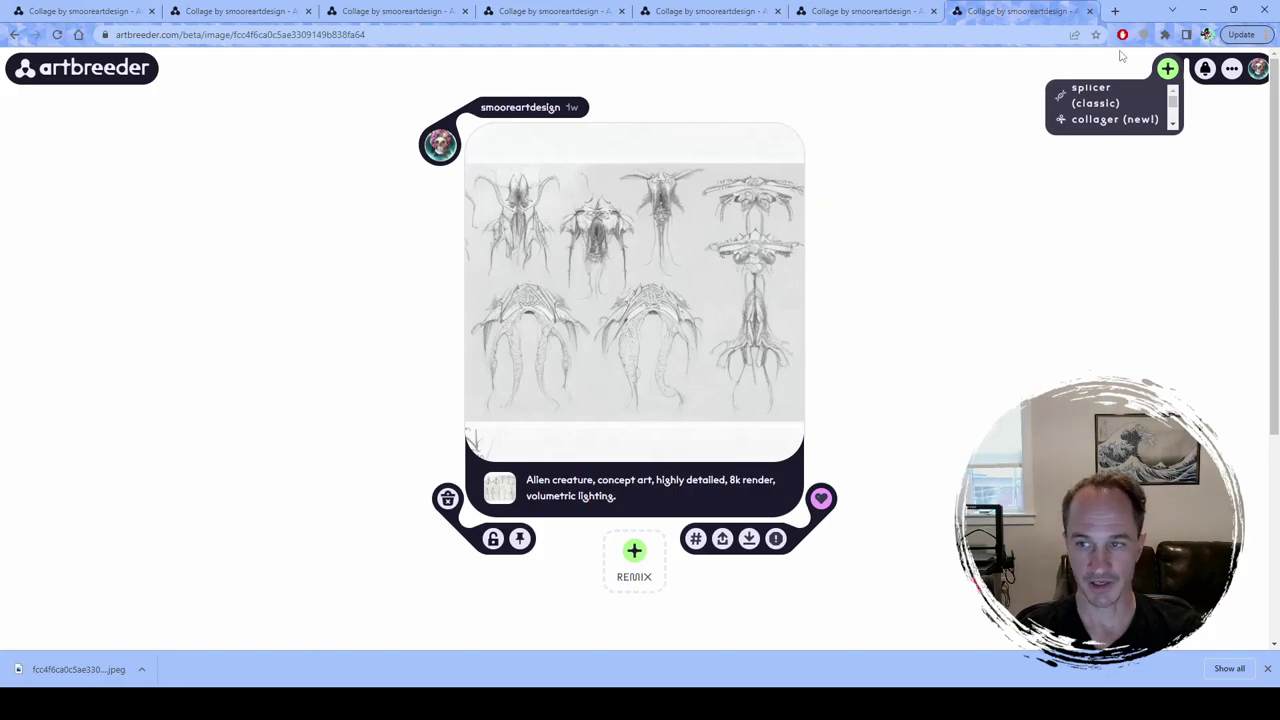
click(1108, 121)
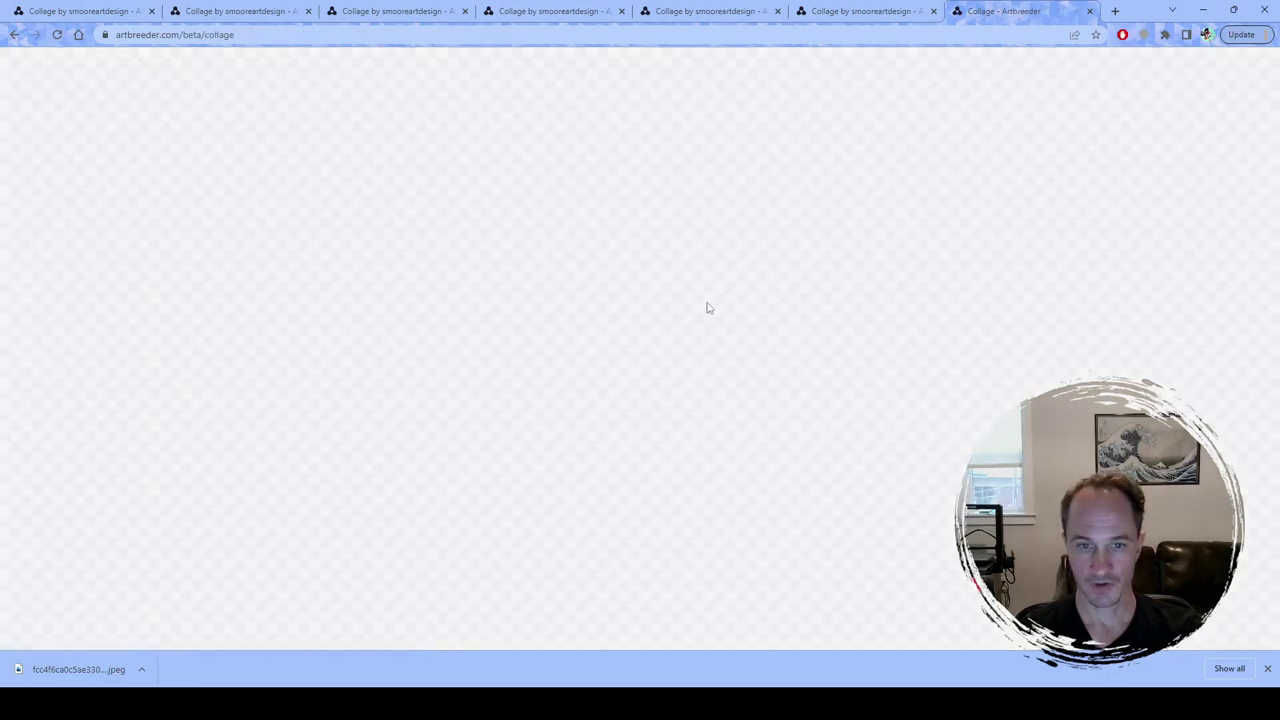
Step: Clear the collage canvas by moving the queen alien out to its upper right and the egg statue to its lower left
drag(598, 341, 903, 218)
click(616, 382)
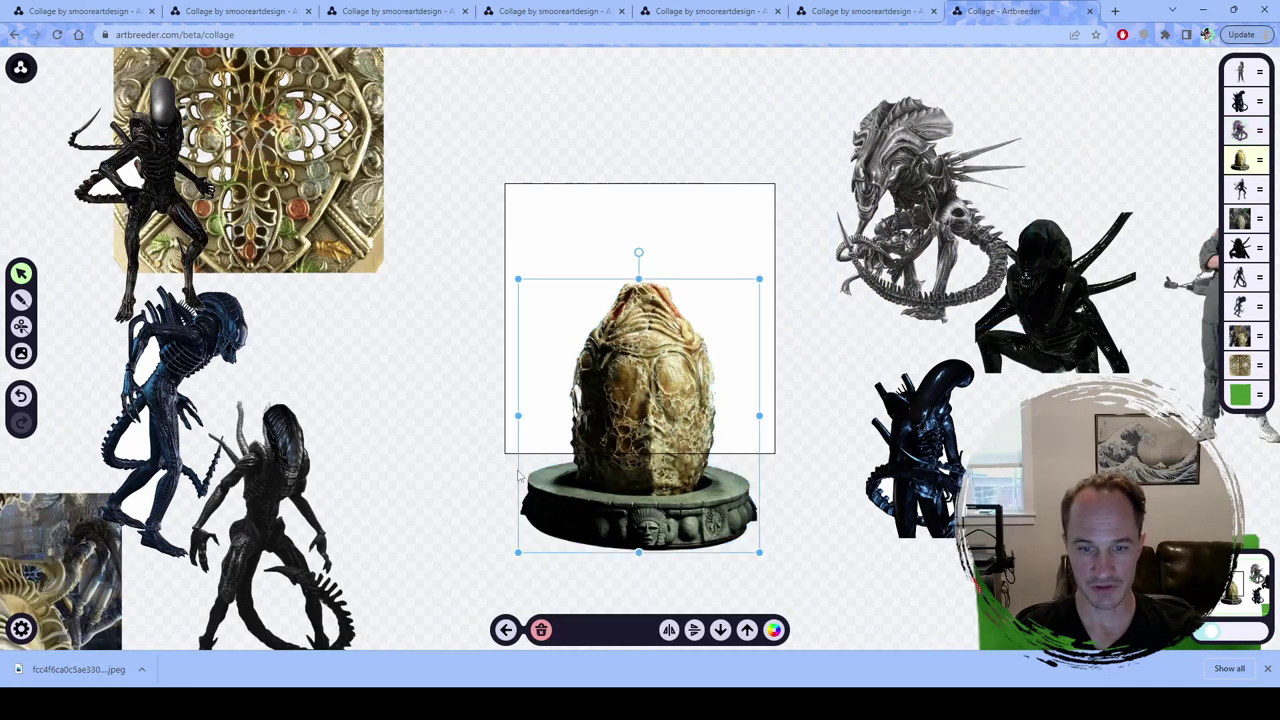
drag(616, 382, 367, 500)
scroll(404, 316, up, 2)
scroll(404, 316, down, 2)
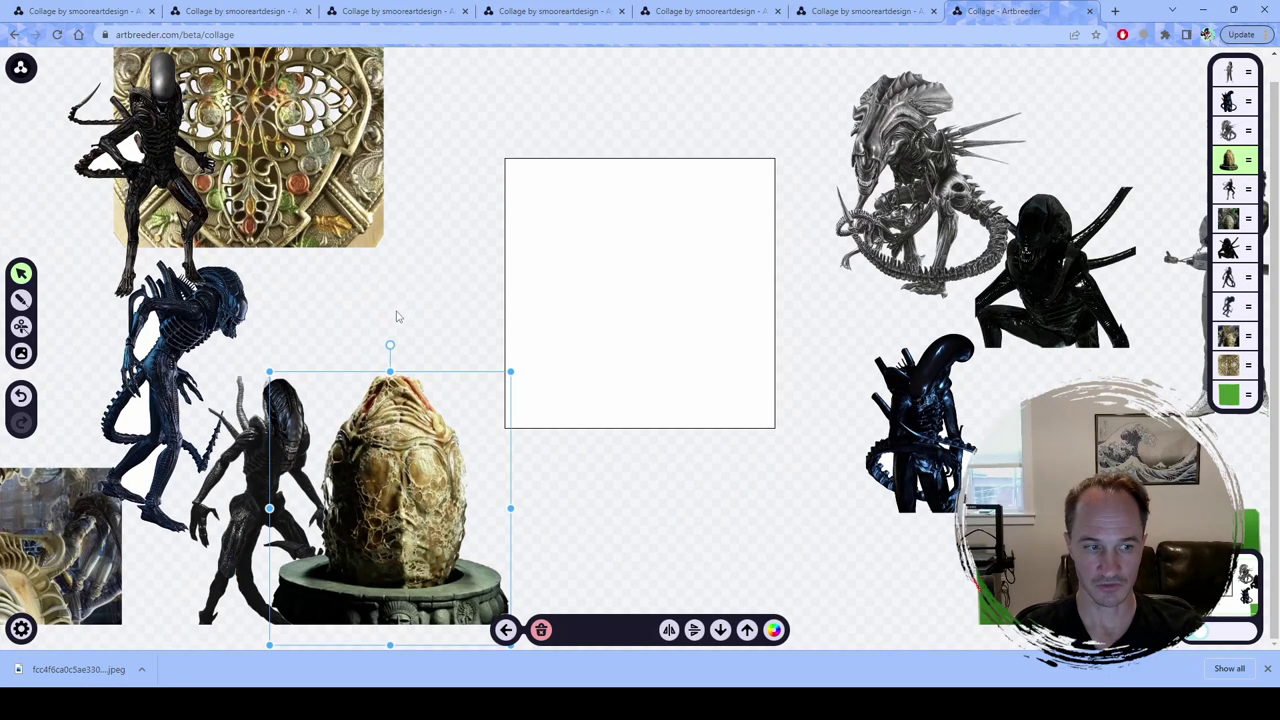
Step: Upload the "refined sketch" image from Downloads onto the collage canvas
click(21, 353)
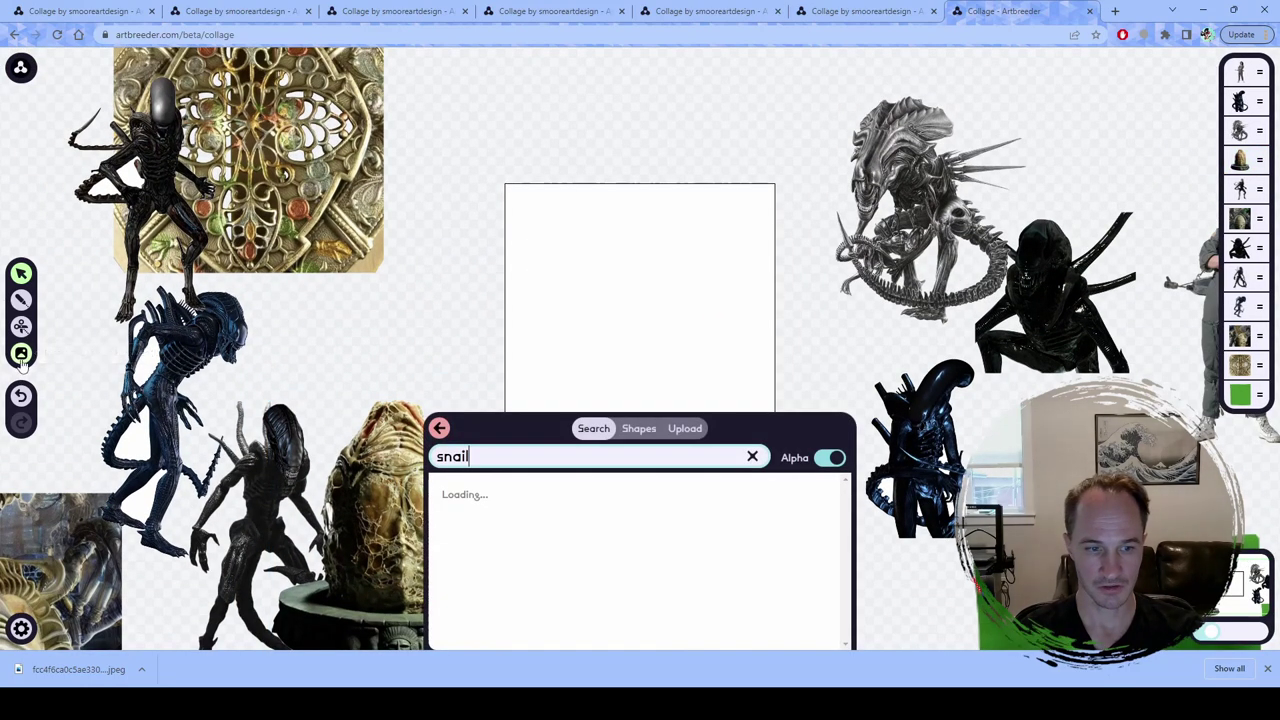
click(686, 430)
click(640, 463)
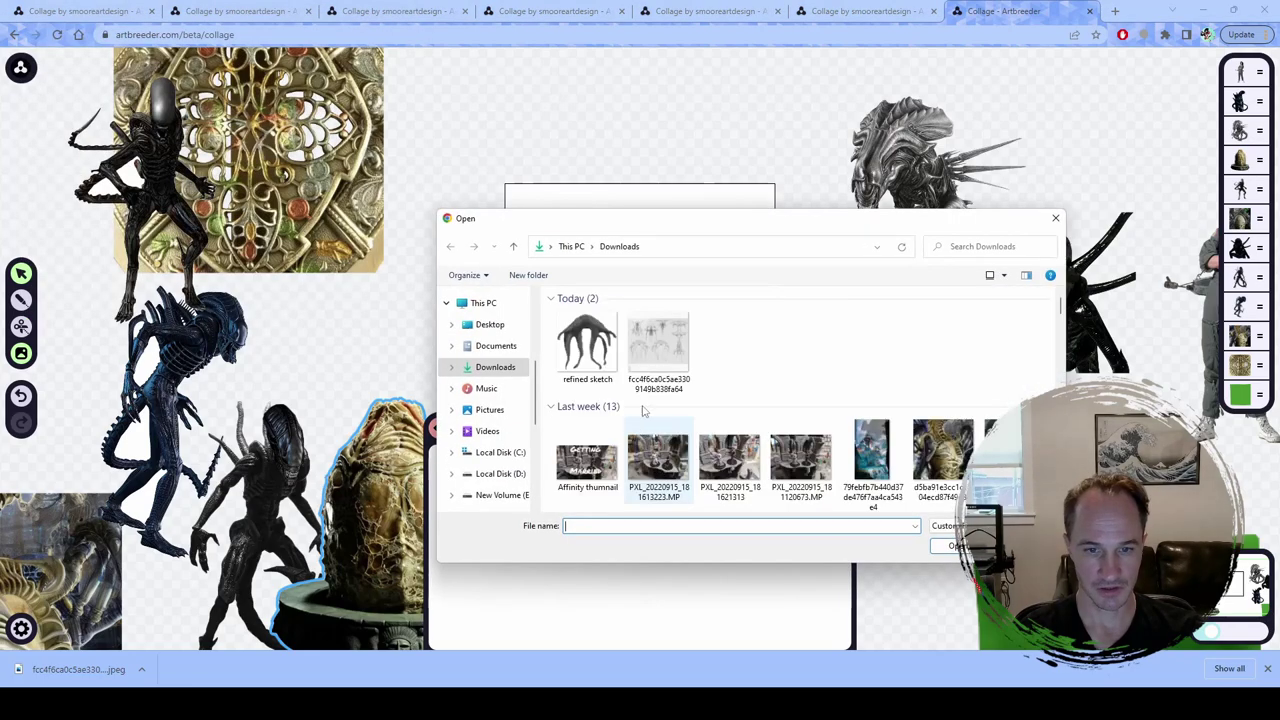
click(587, 345)
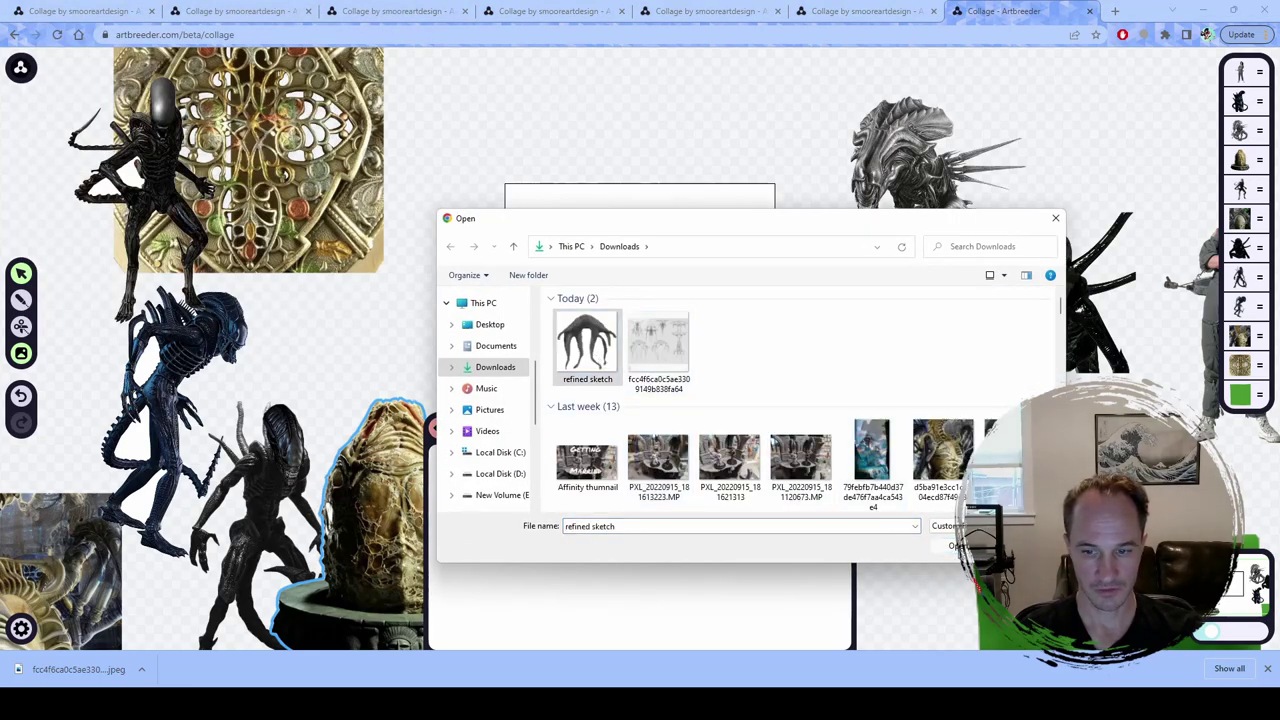
click(942, 548)
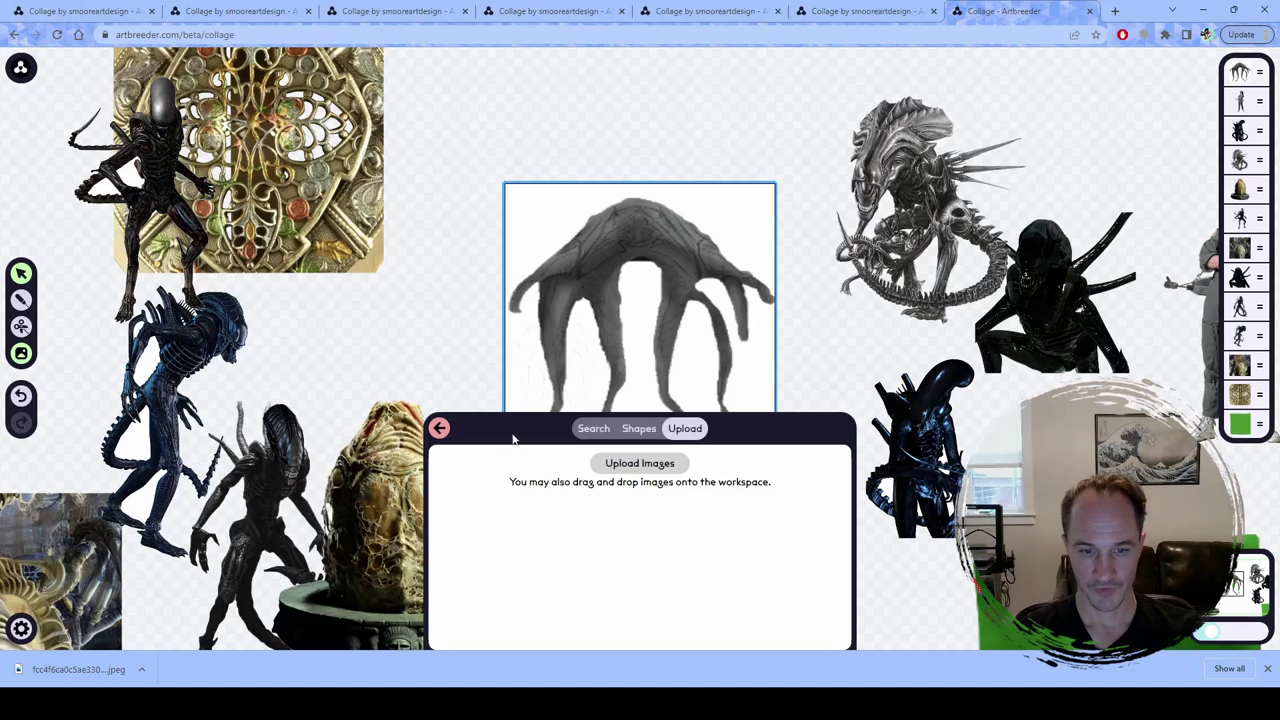
click(439, 428)
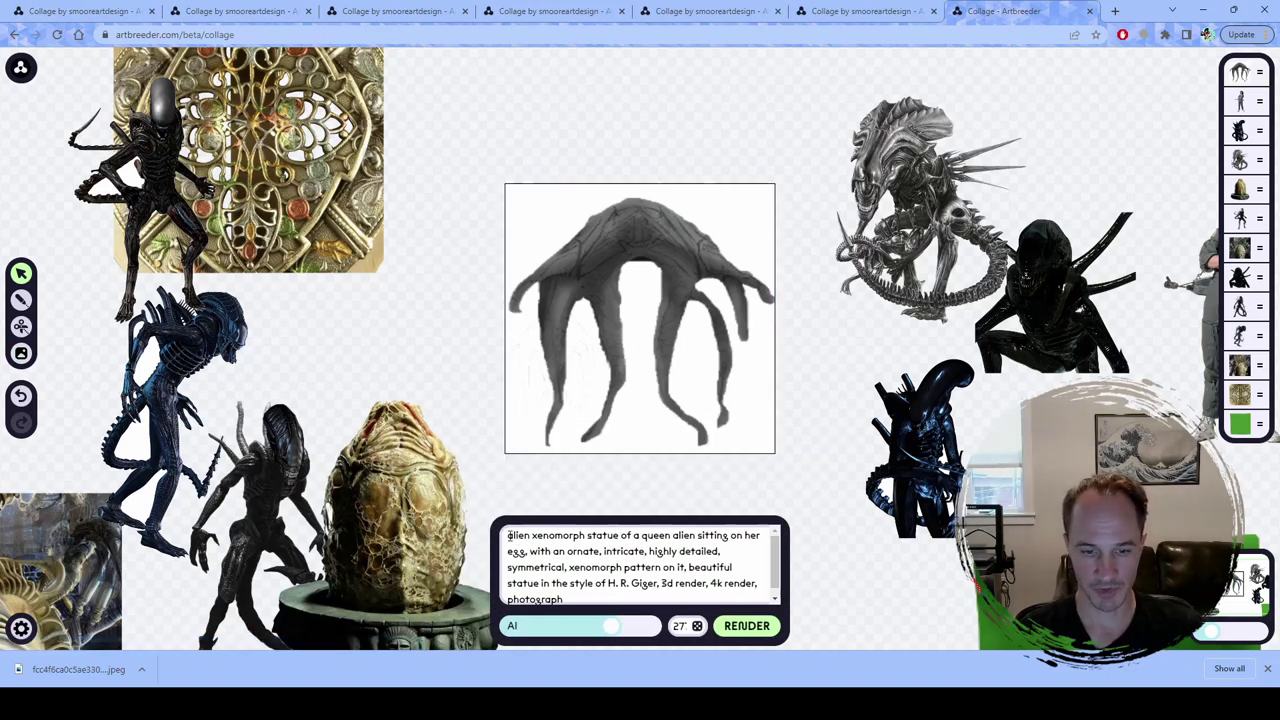
Step: Replace the prompt wording from "xenomorph statue" through "intricate" with "jellyfish", so it begins "alien jellyfish, highly detailed"
drag(506, 535, 640, 600)
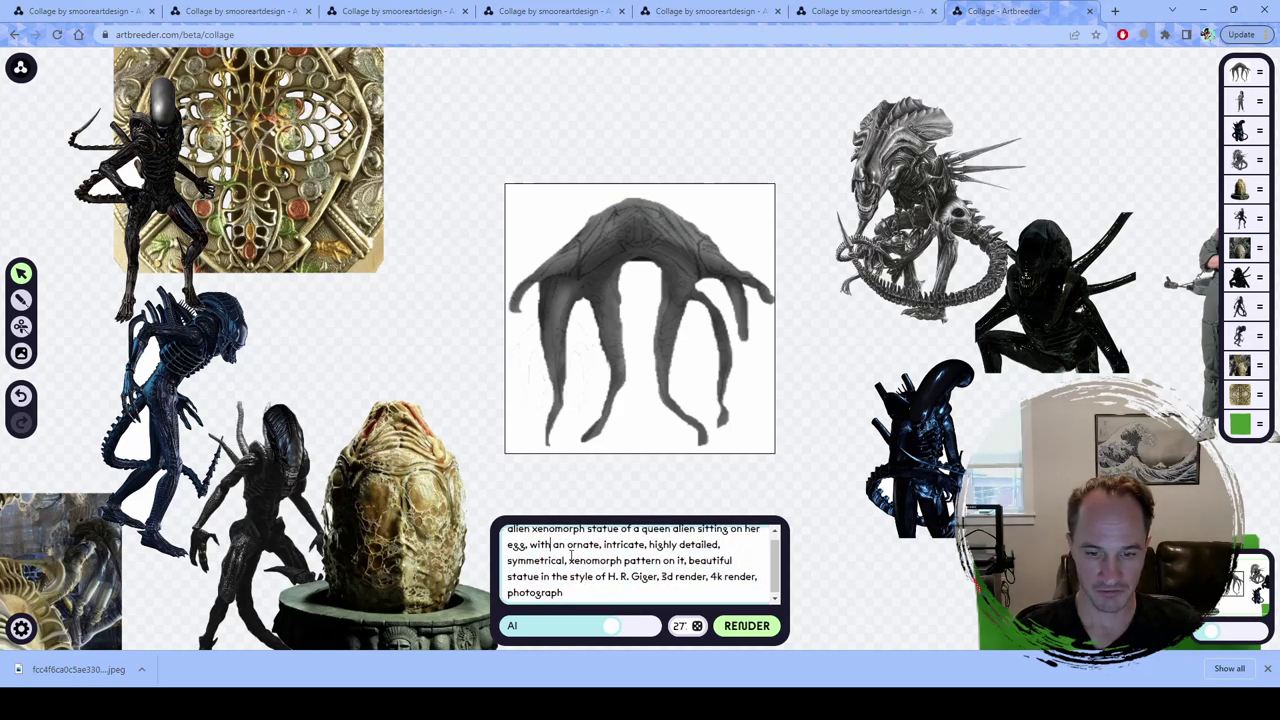
click(532, 535)
drag(532, 538, 640, 550)
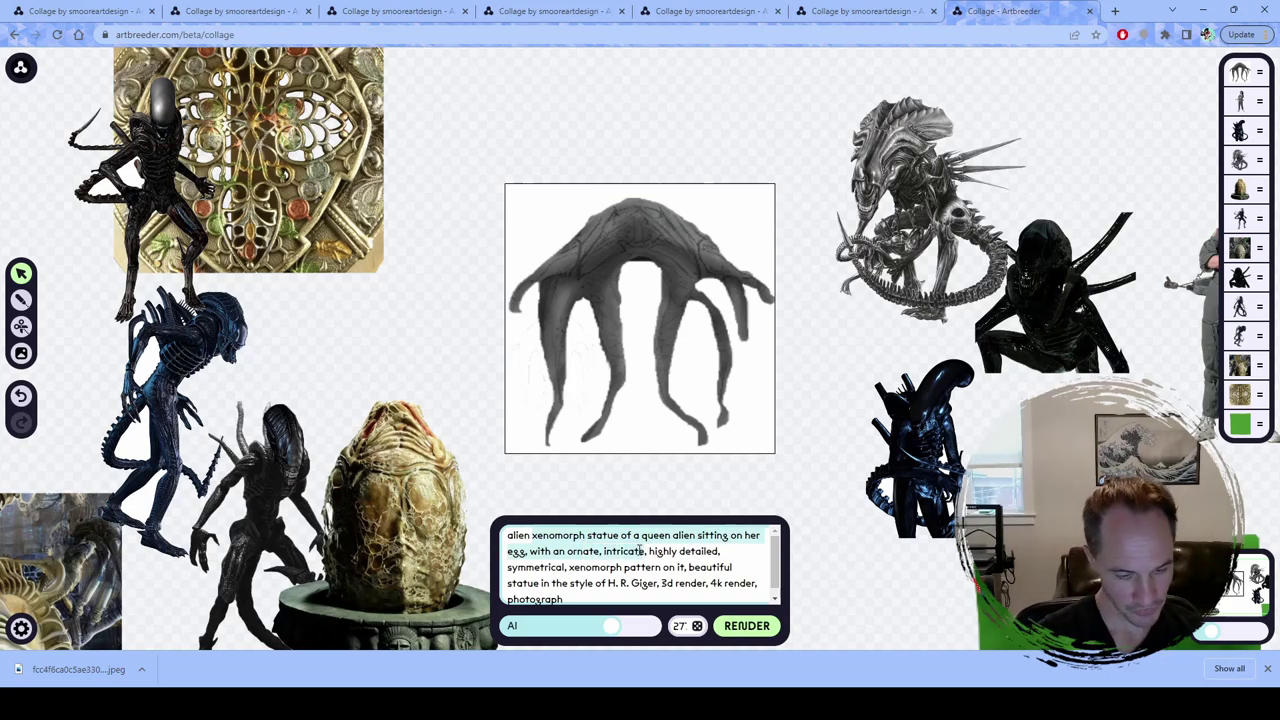
text(jelly)
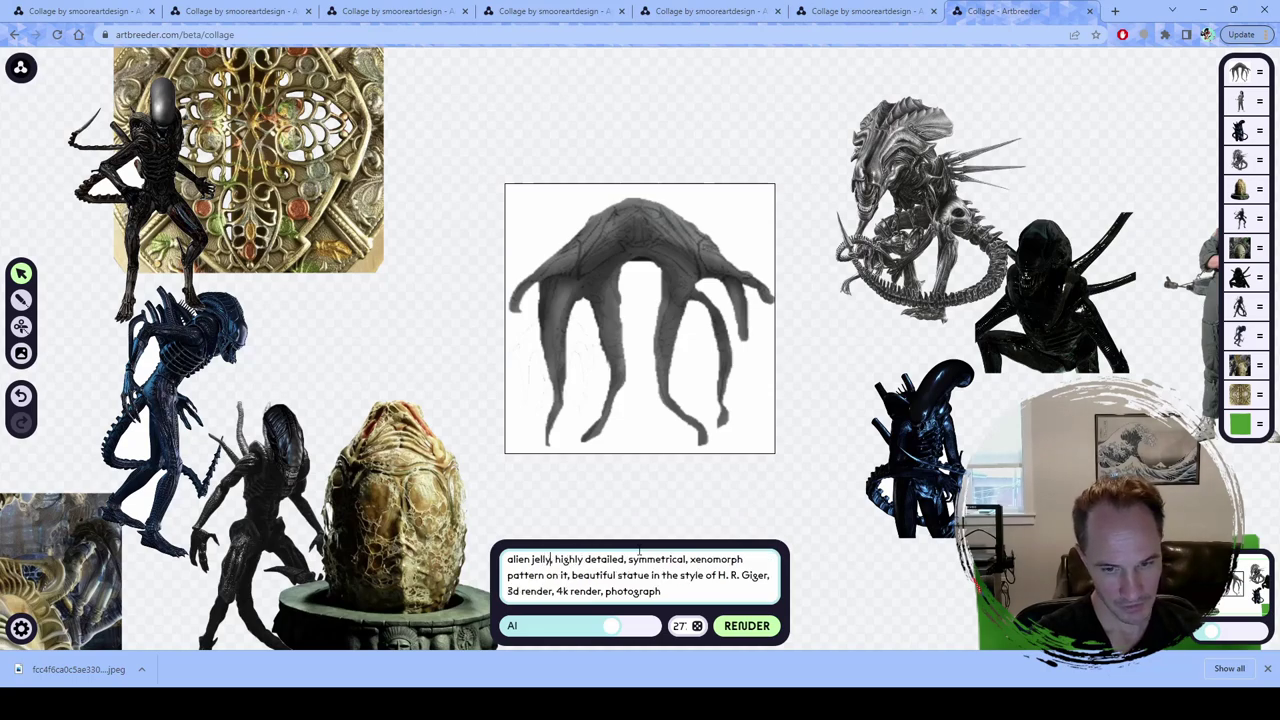
text(fish)
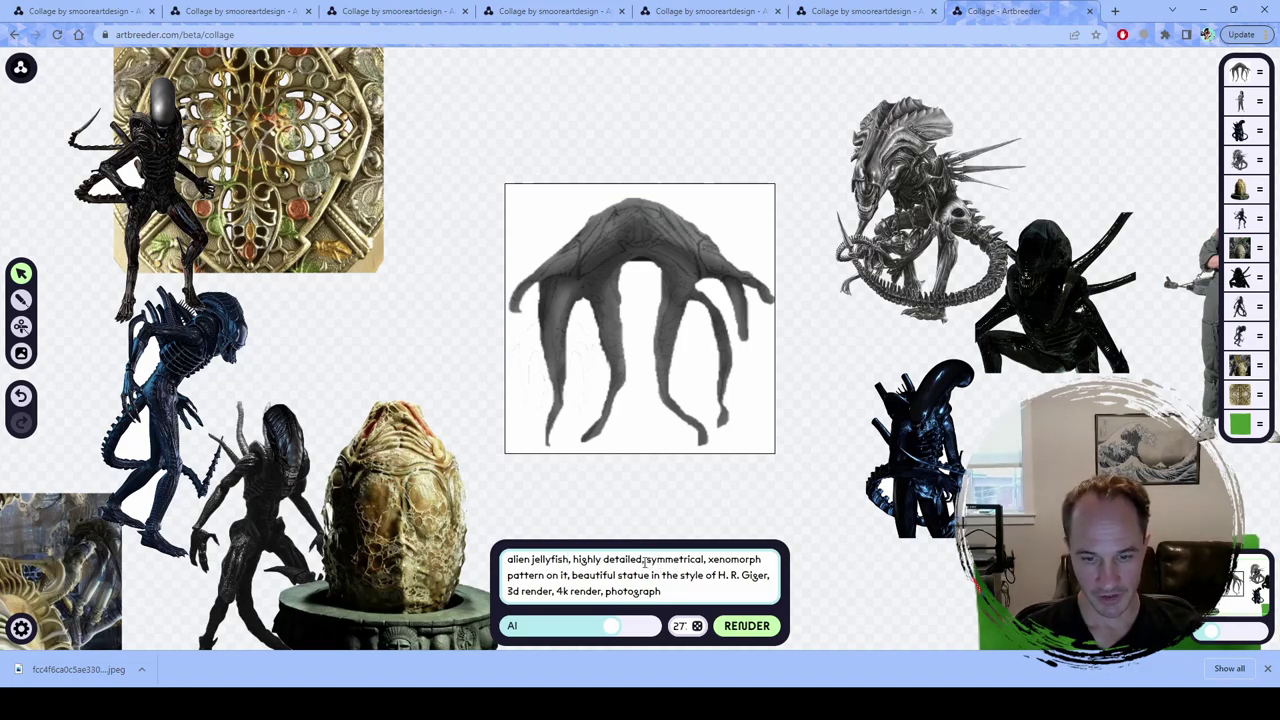
Step: Remove "symmetrical" and "beautiful statue" from the prompt and render the collage
mouse_move(647, 562)
mouse_down()
mouse_move(708, 557)
mouse_move(652, 563)
mouse_up()
key(BackSpace)
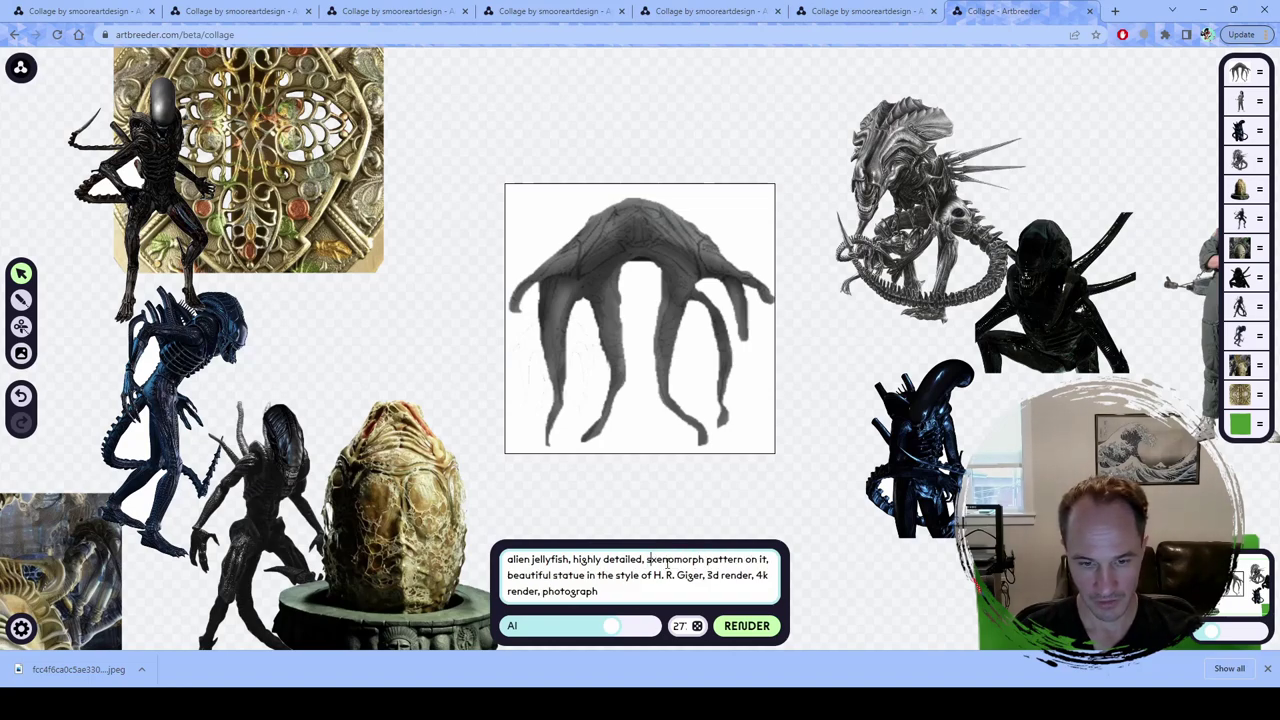
key(BackSpace)
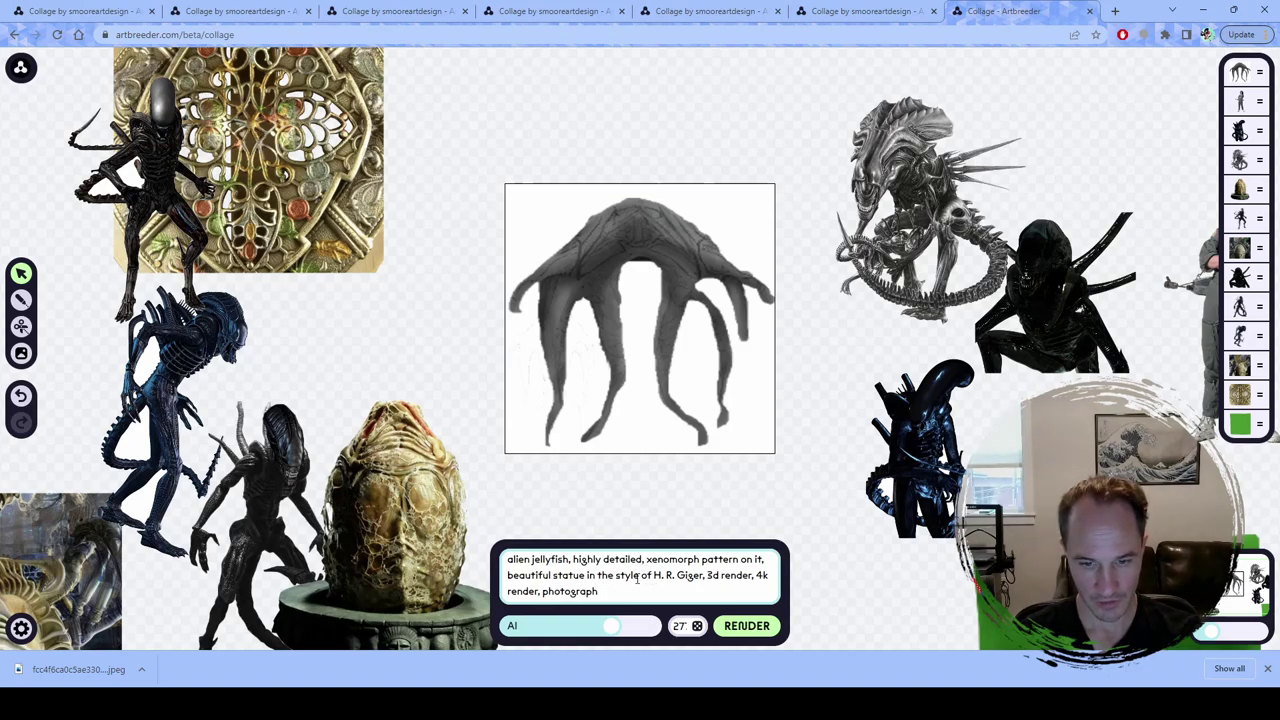
drag(587, 576, 507, 577)
key(BackSpace)
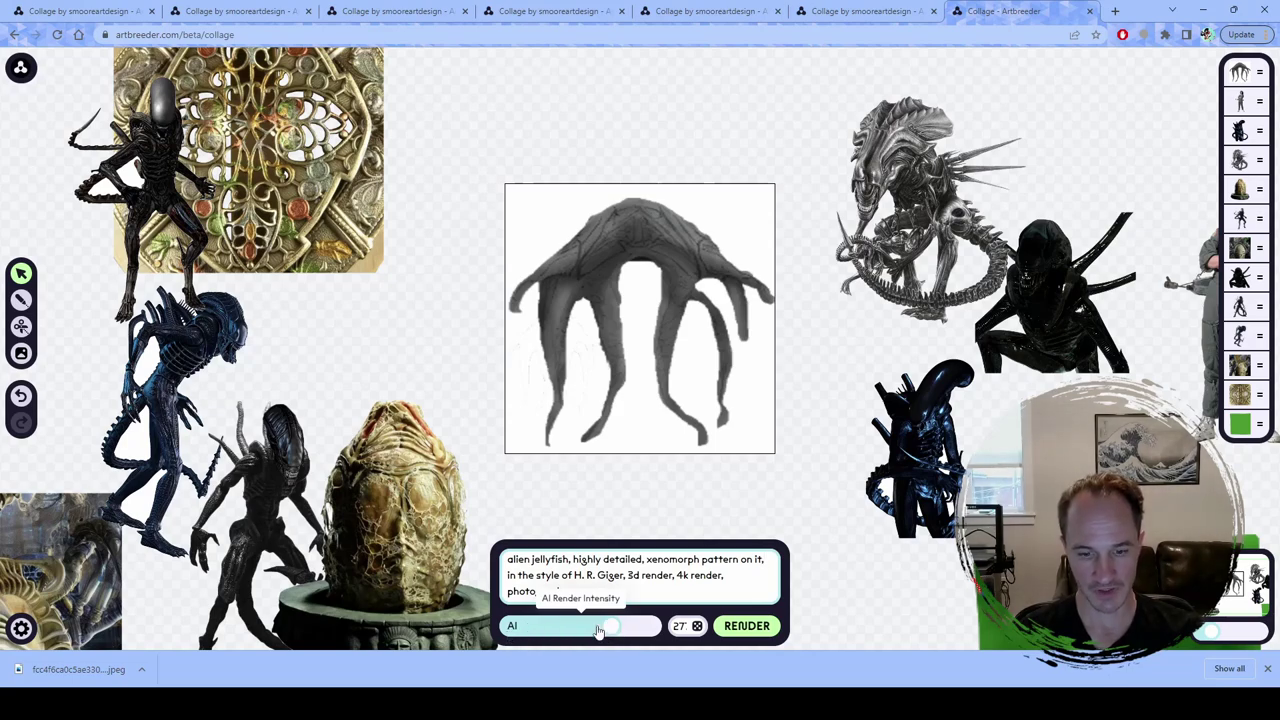
click(1267, 668)
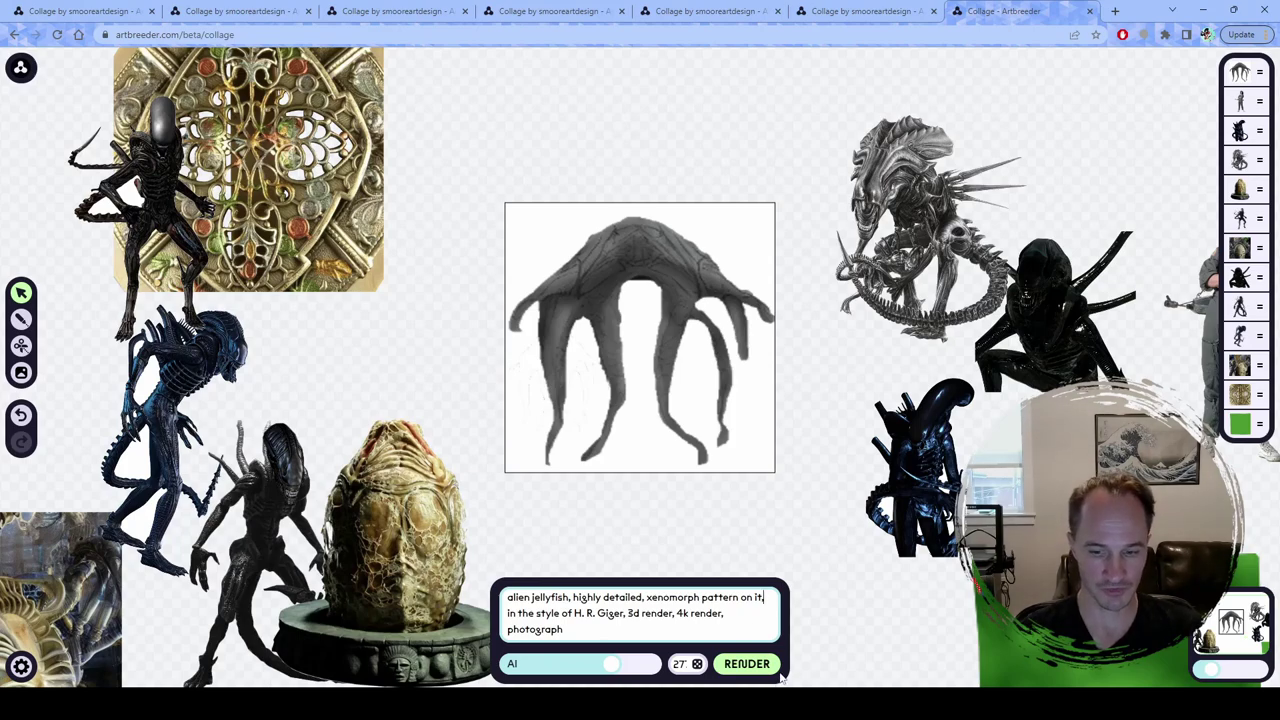
click(750, 666)
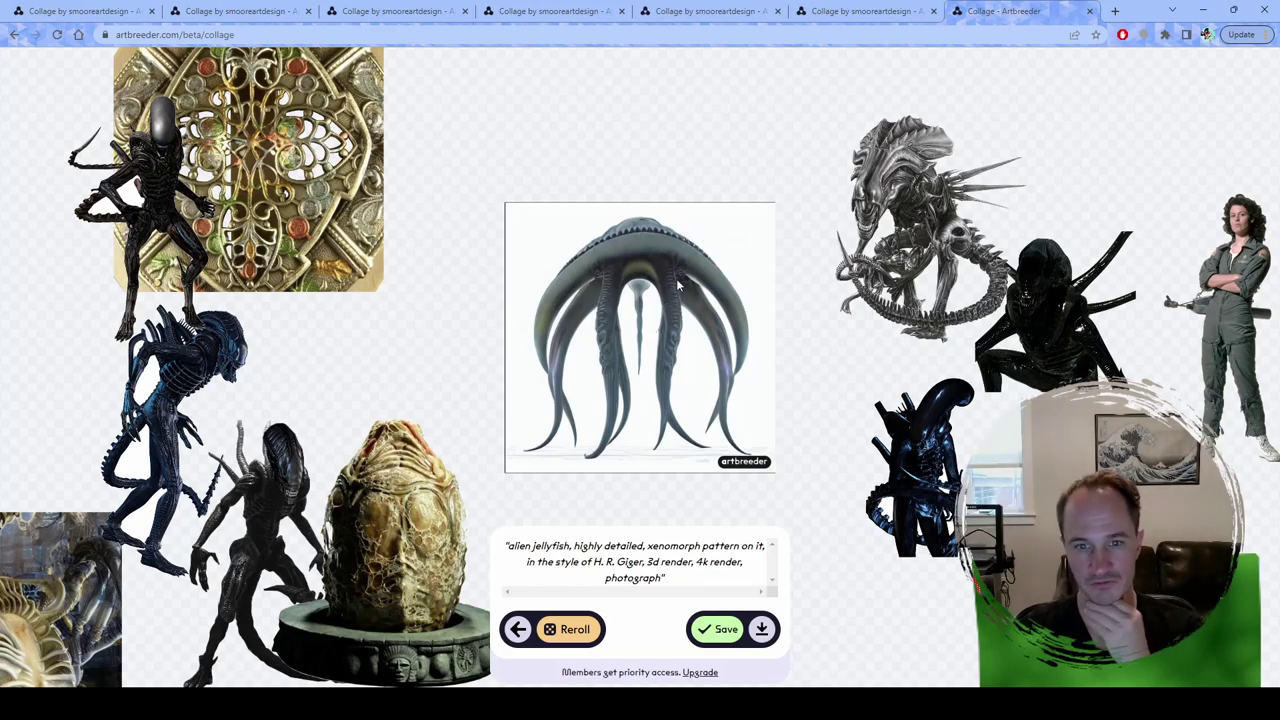
Step: Review the earlier Artbreeder collages: the creature sketch sheet, the underwater jellyfish, the pink tentacled creatures and the squid
click(675, 13)
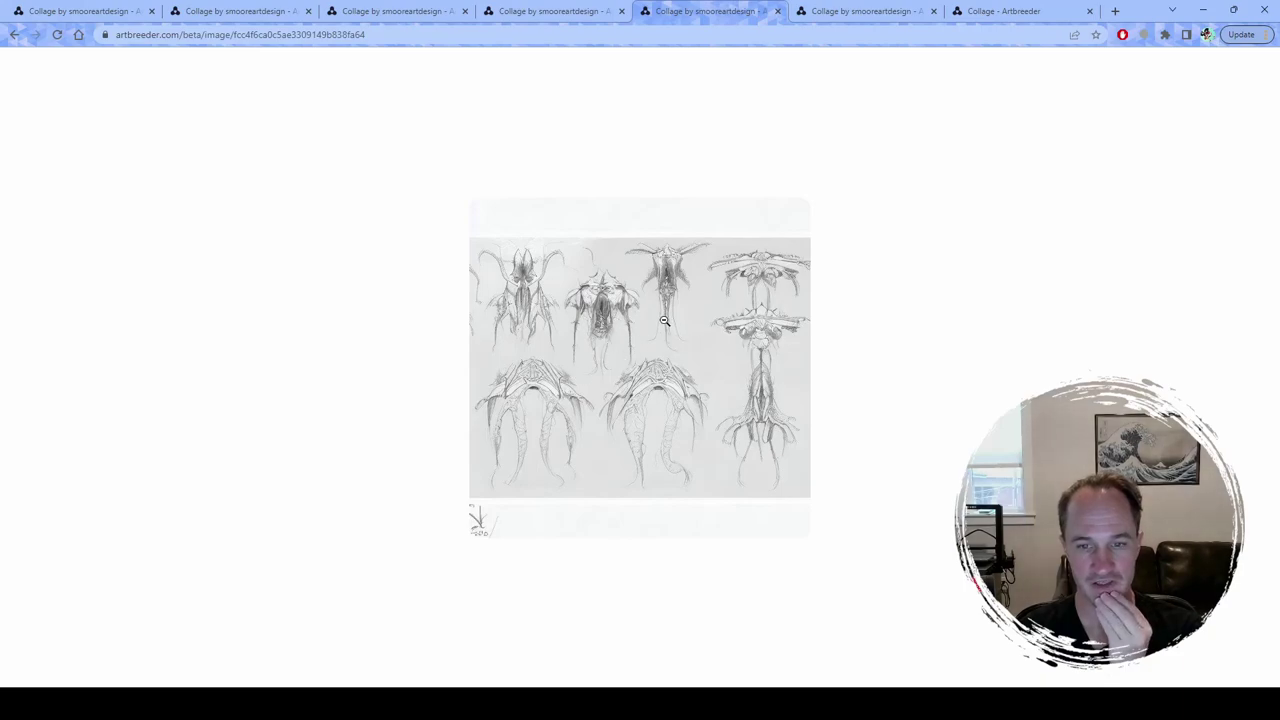
click(531, 15)
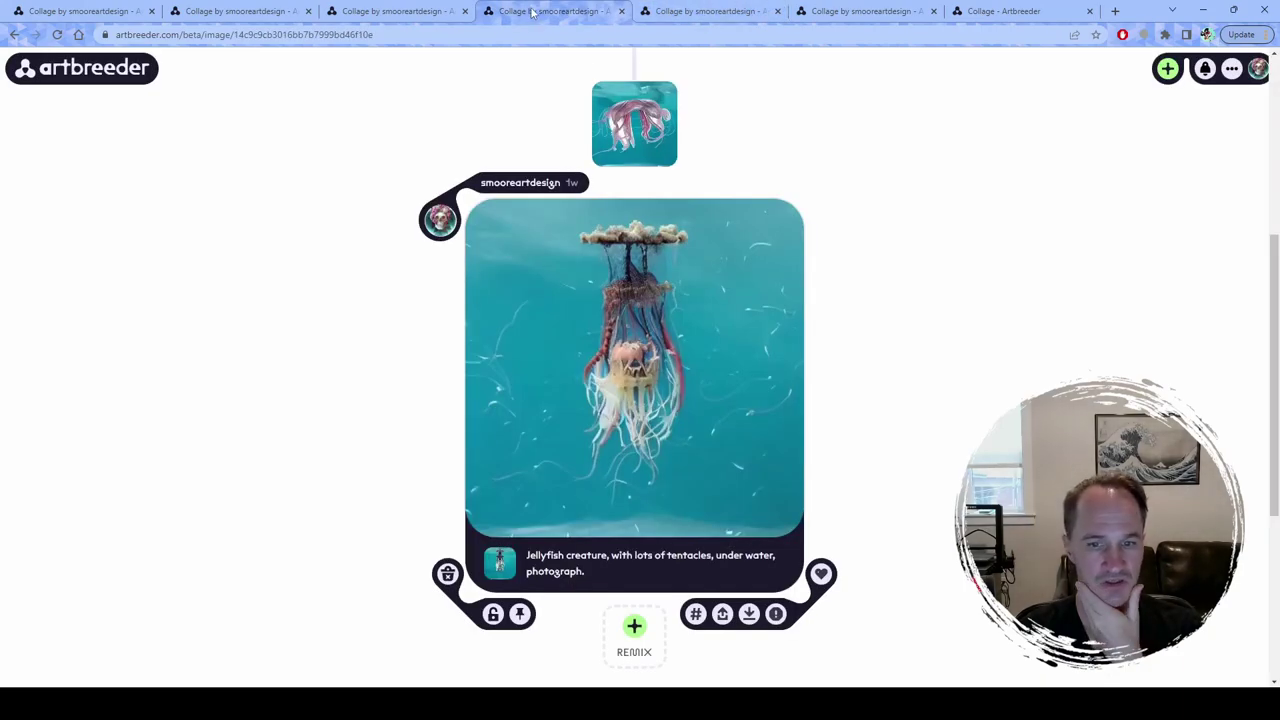
click(371, 10)
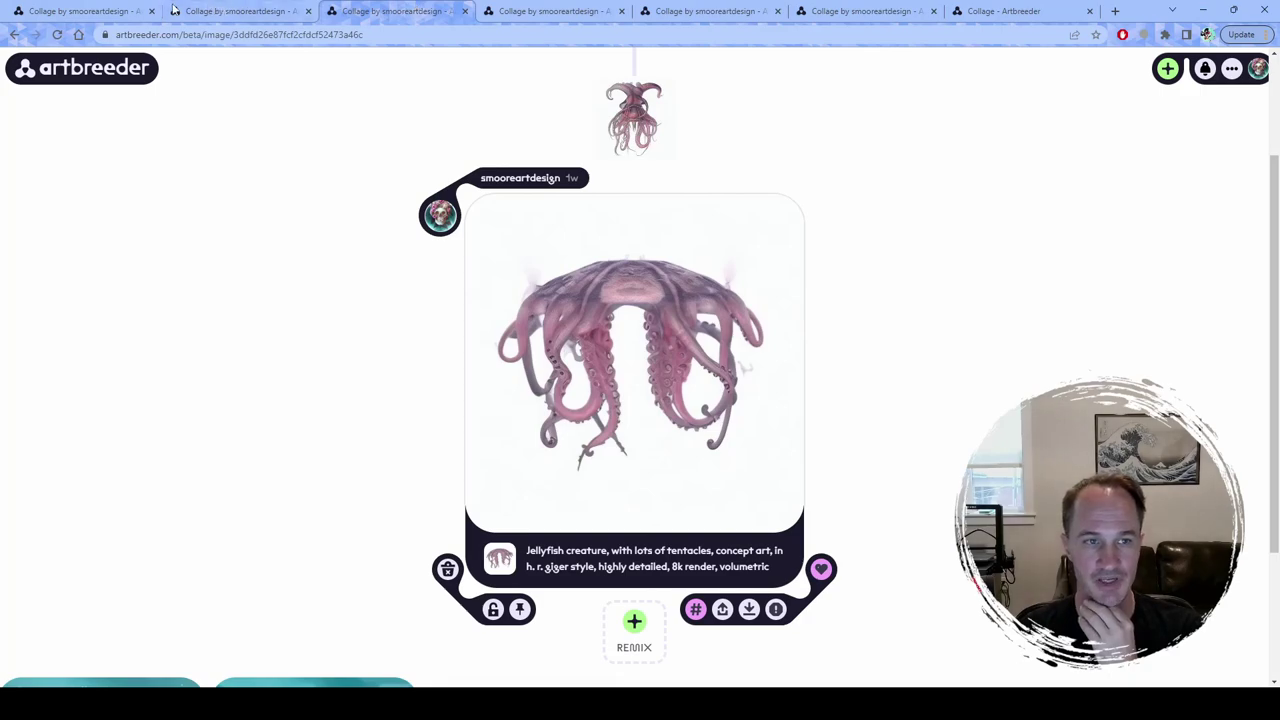
scroll(311, 260, up, 2)
scroll(786, 286, down, 3)
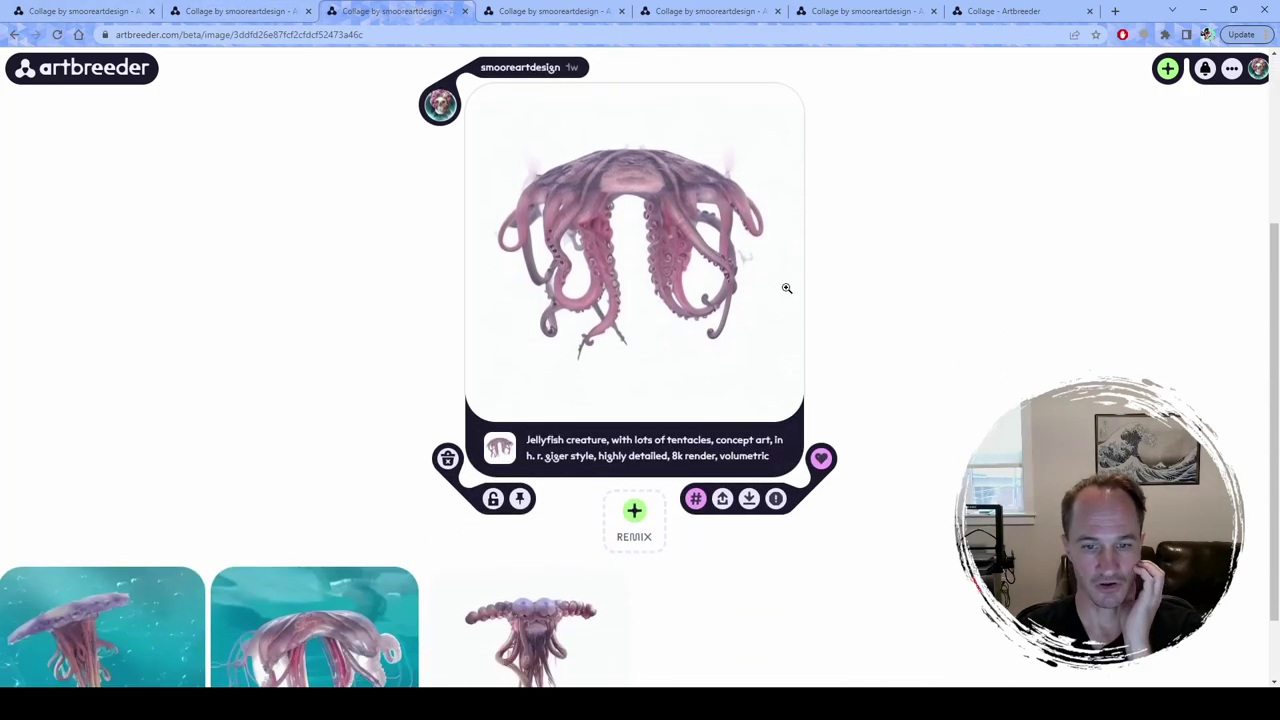
scroll(426, 217, up, 1)
click(237, 16)
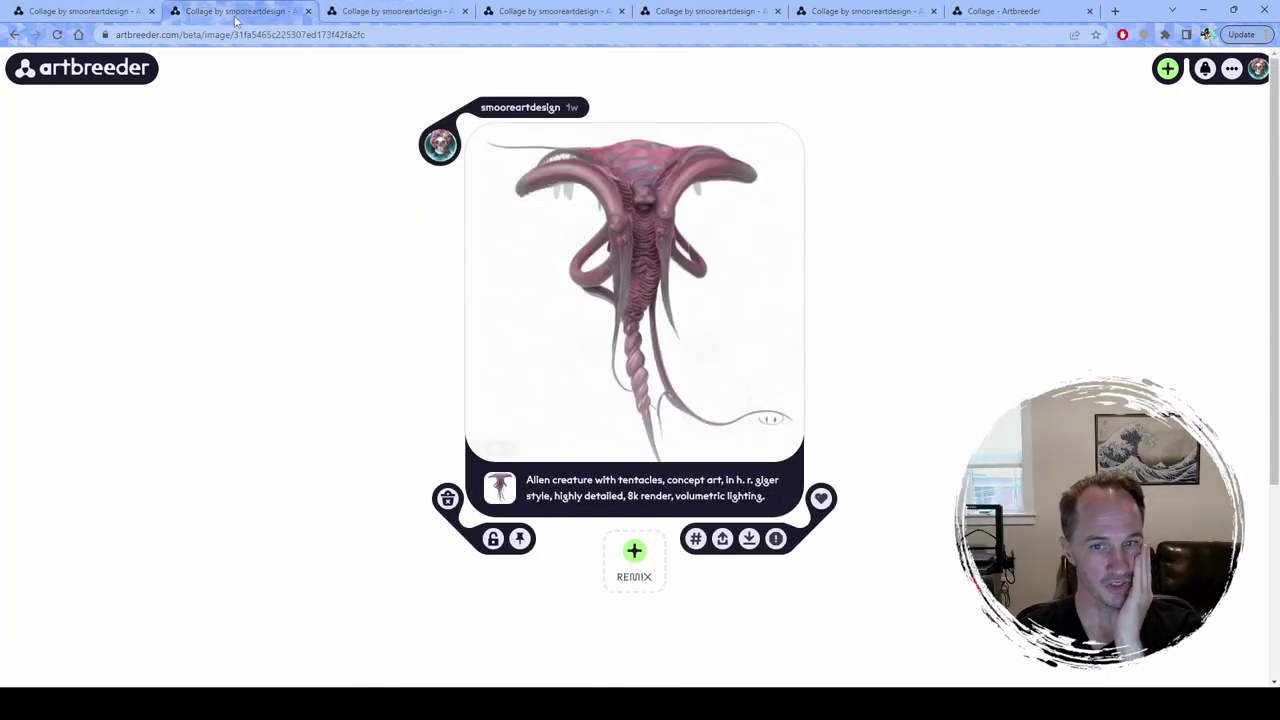
click(65, 12)
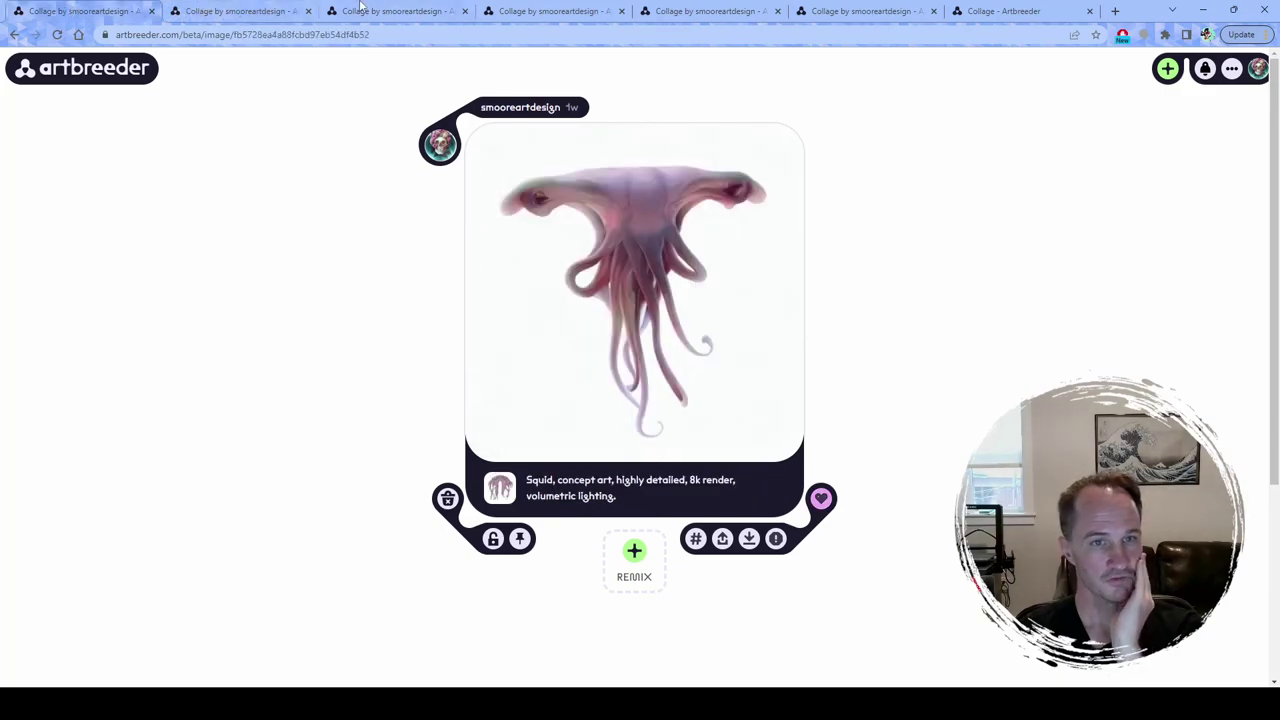
Step: Open a remix of the pink jellyfish creature render made in H. R. Giger style to reach its source collage
mouse_move(373, 17)
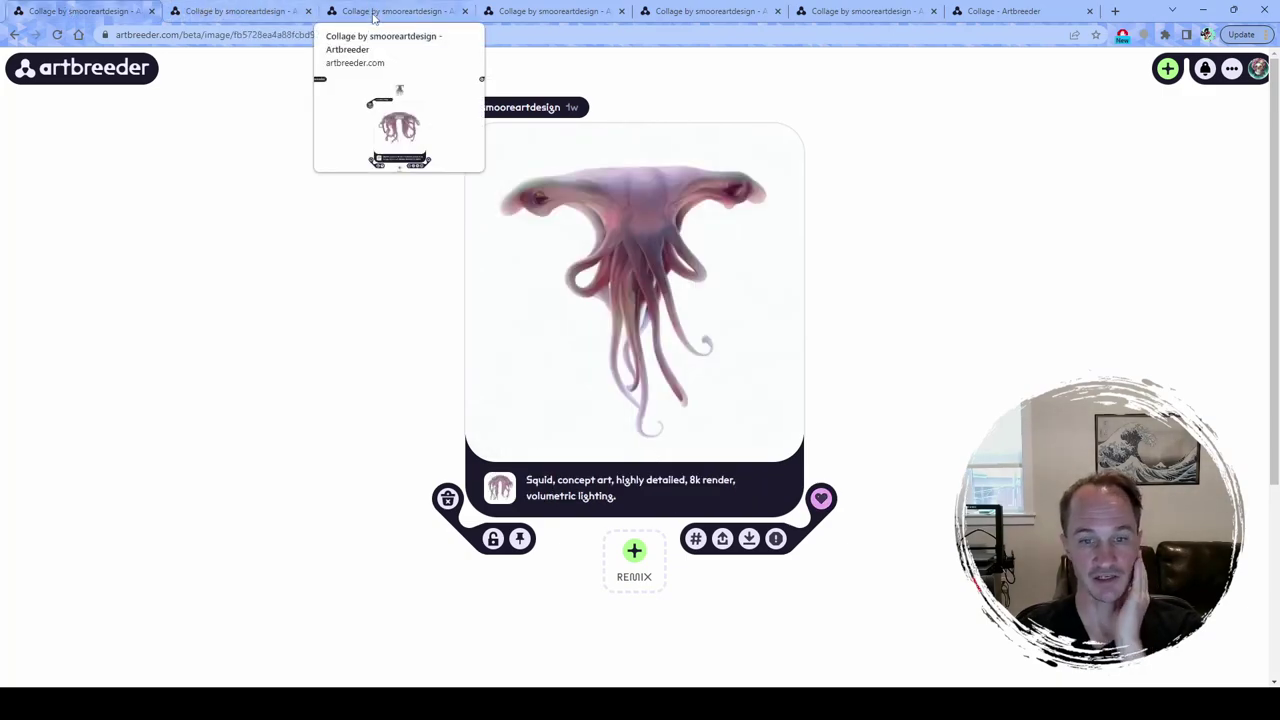
click(374, 17)
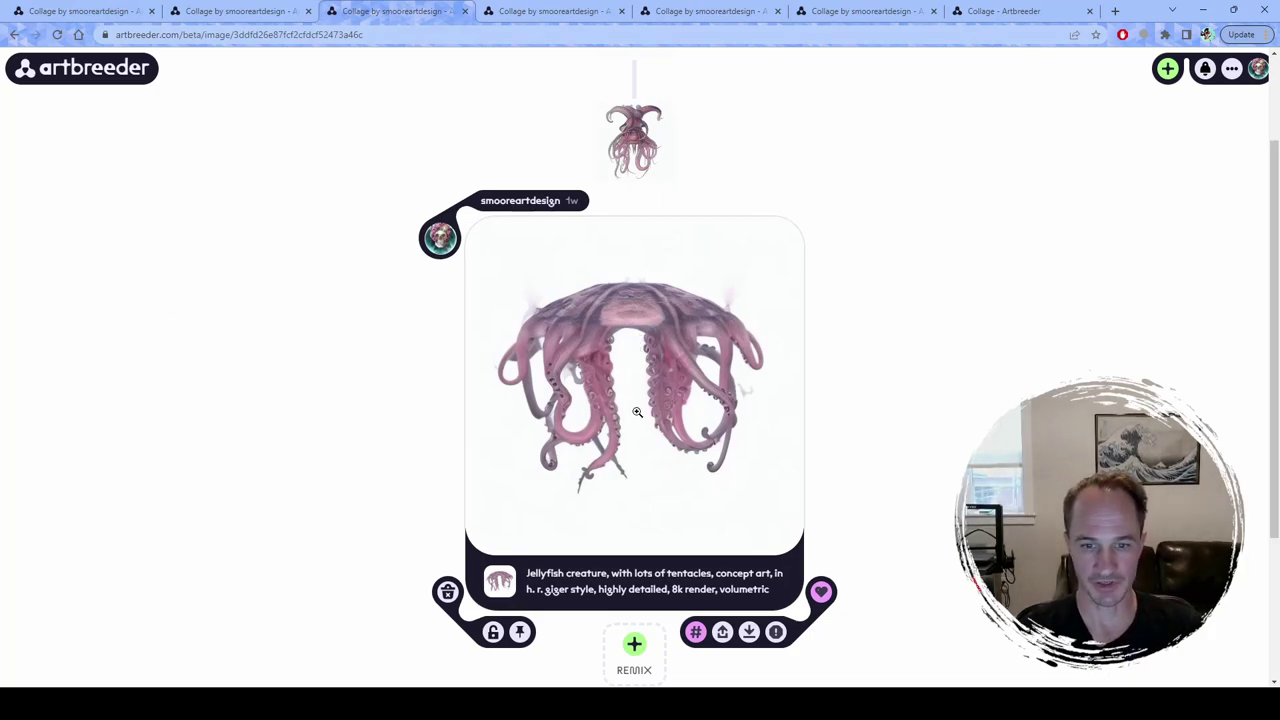
scroll(648, 430, down, 1)
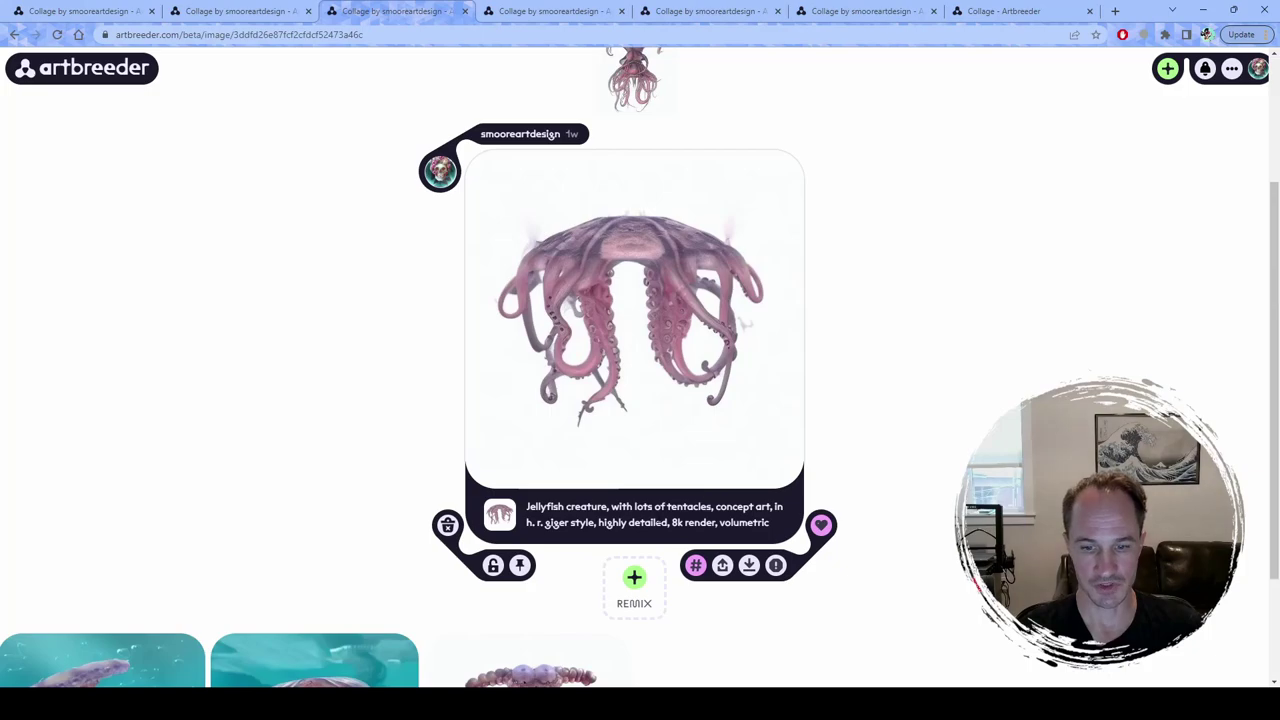
click(634, 585)
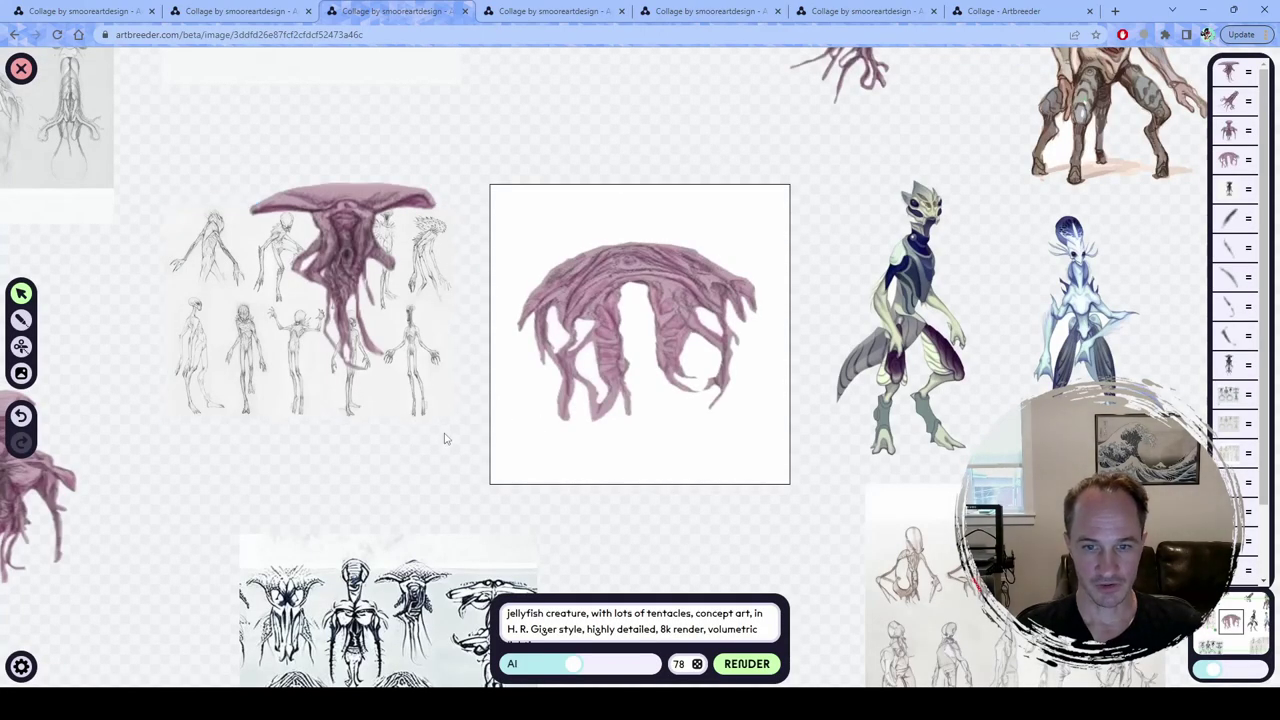
Step: Move the flat-headed pink creature cutout slightly higher so it overlaps less of the figure sketches
scroll(460, 436, down, 2)
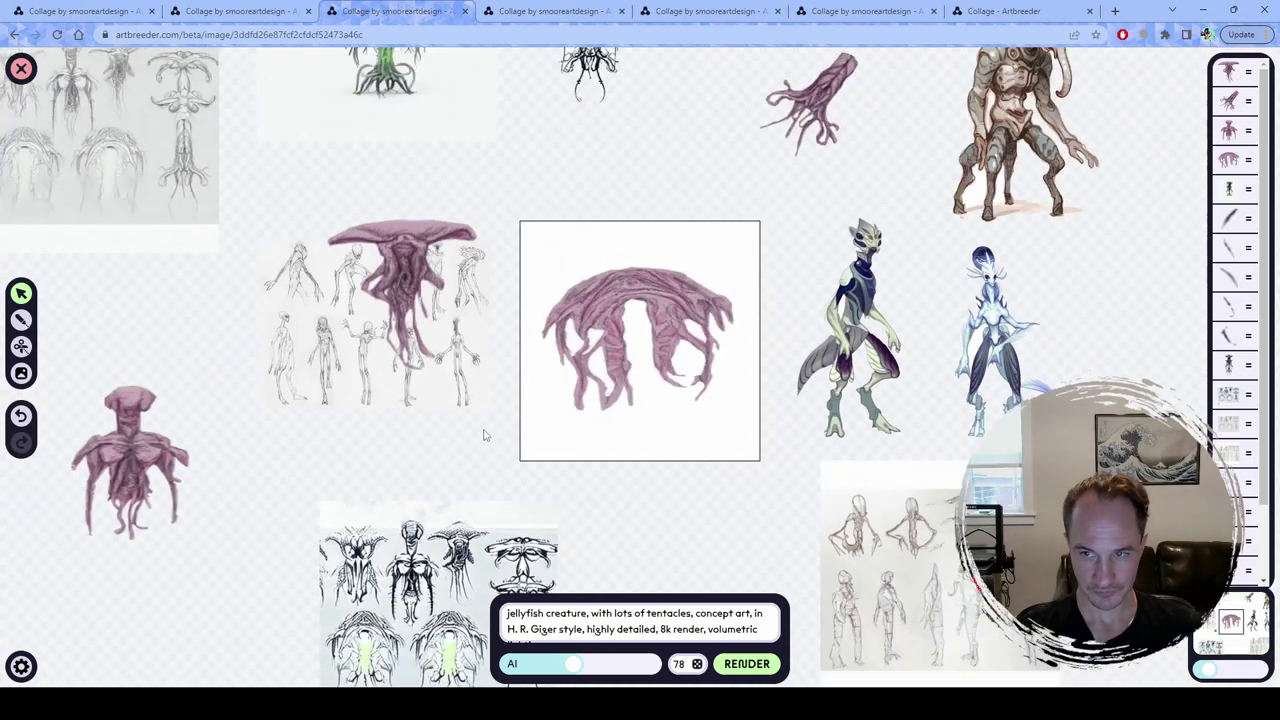
scroll(495, 405, down, 2)
scroll(540, 255, up, 2)
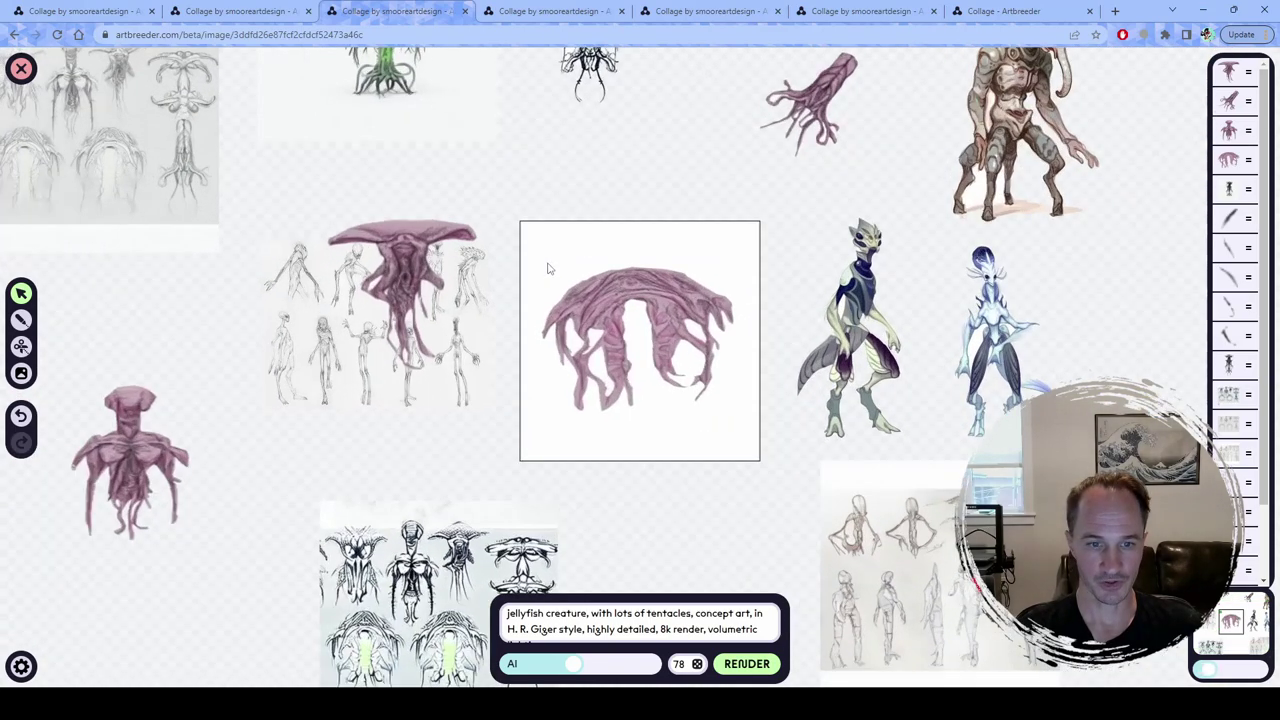
click(396, 270)
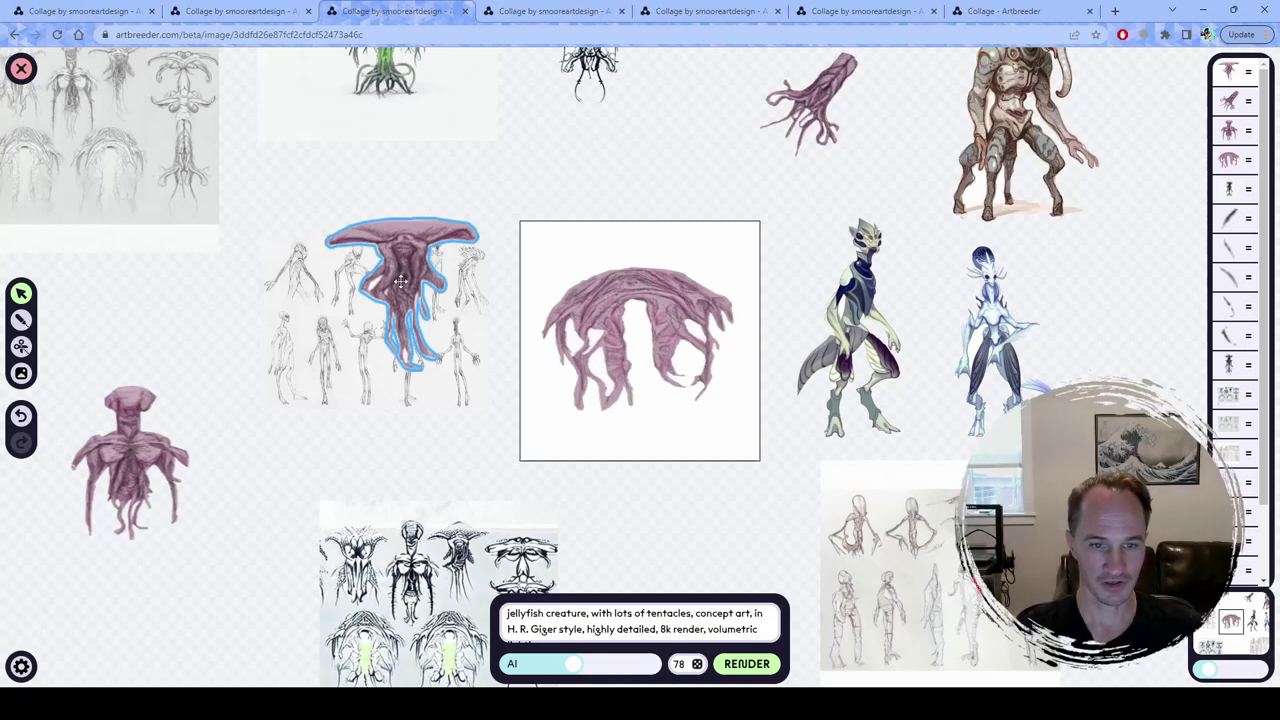
drag(400, 283, 417, 222)
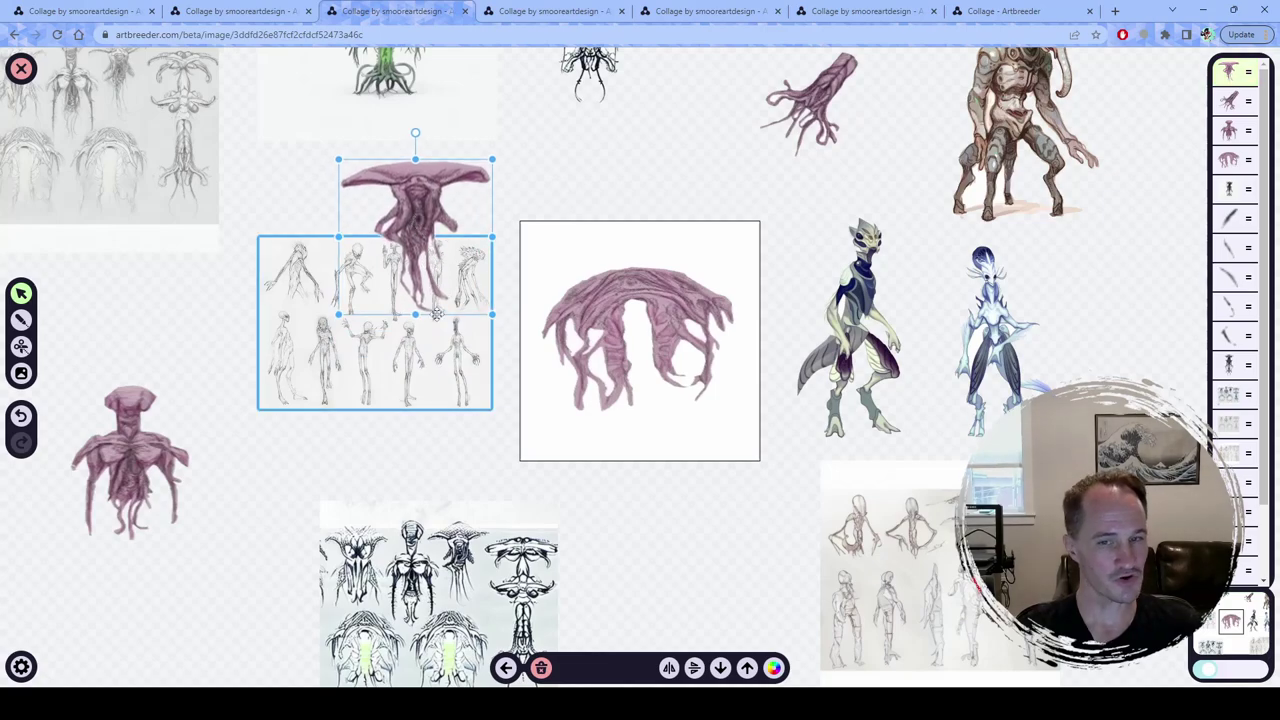
Step: Examine the pink arched creature in the collage frame up close and in relation to the cutouts around it
scroll(493, 363, up, 2)
scroll(493, 363, down, 2)
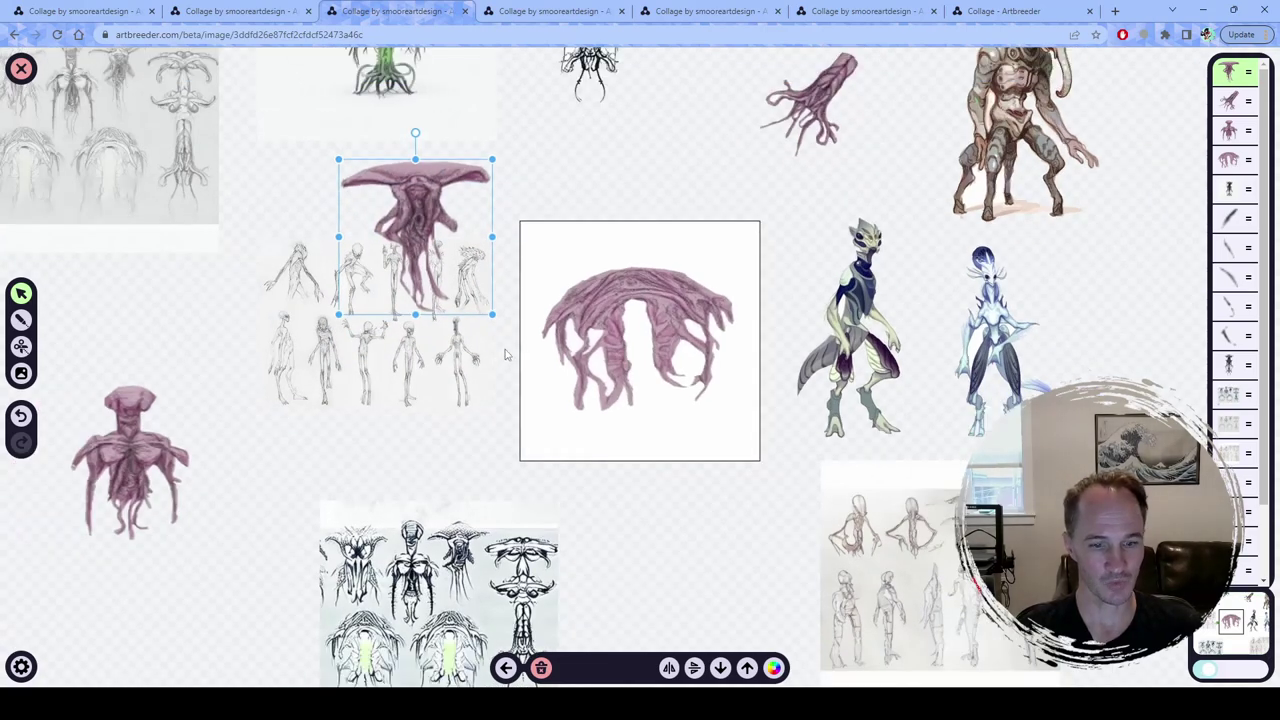
scroll(507, 360, up, 2)
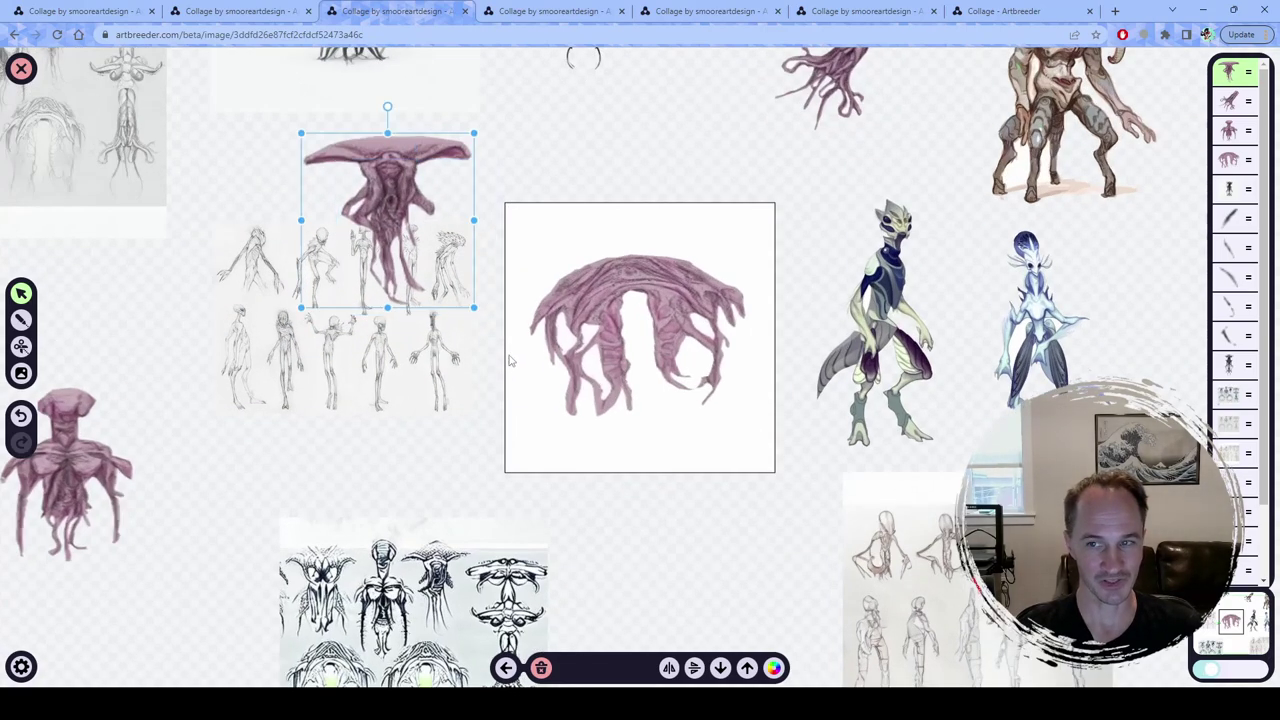
scroll(506, 357, down, 2)
scroll(575, 201, up, 2)
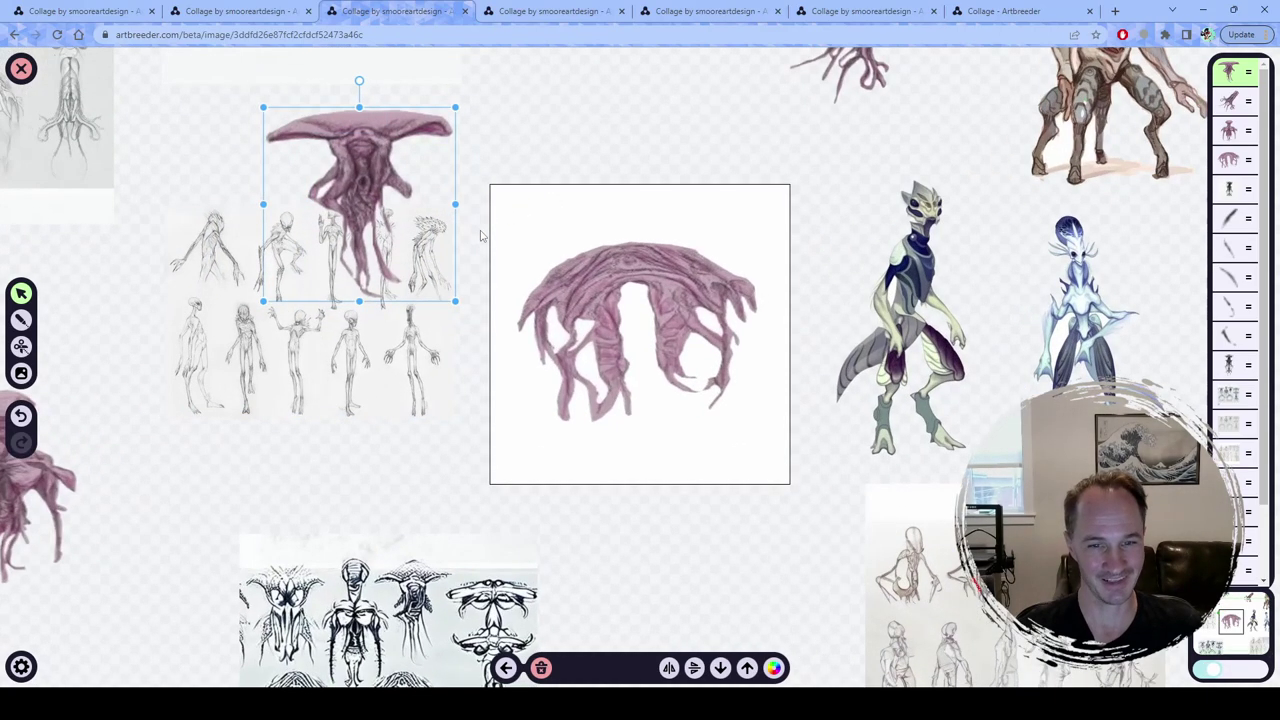
scroll(446, 221, up, 4)
scroll(506, 288, down, 4)
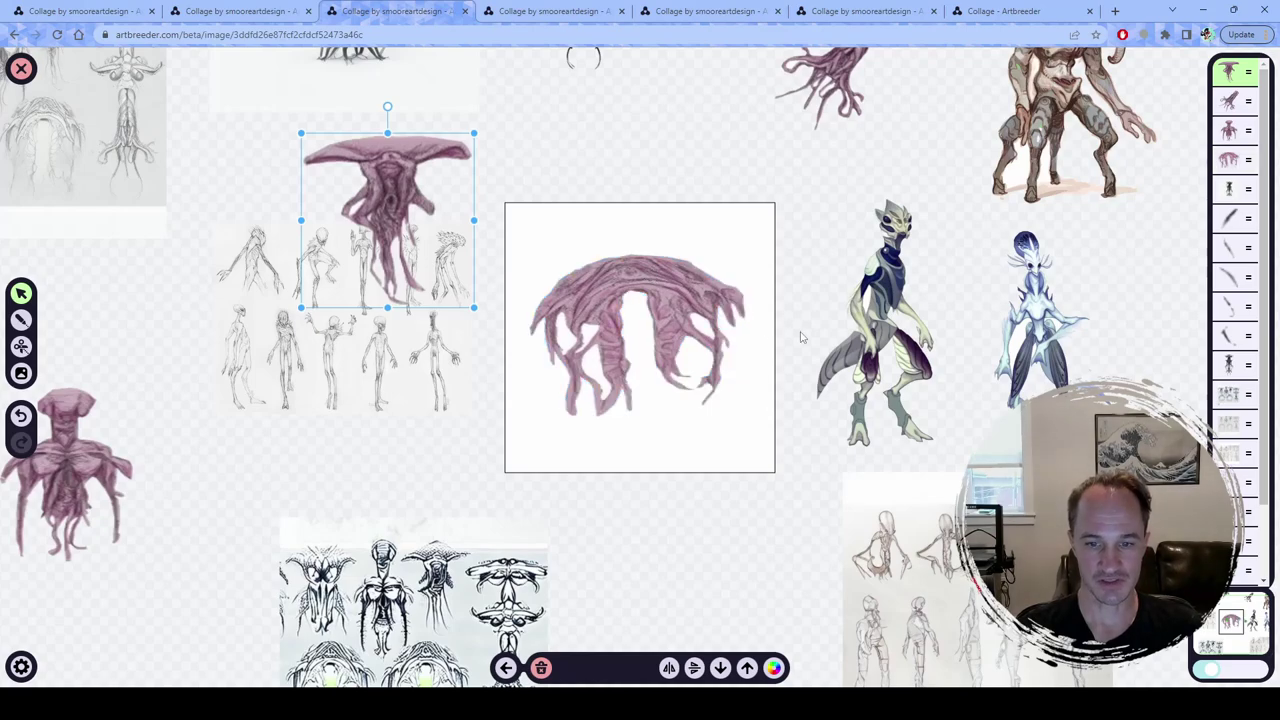
scroll(800, 337, up, 4)
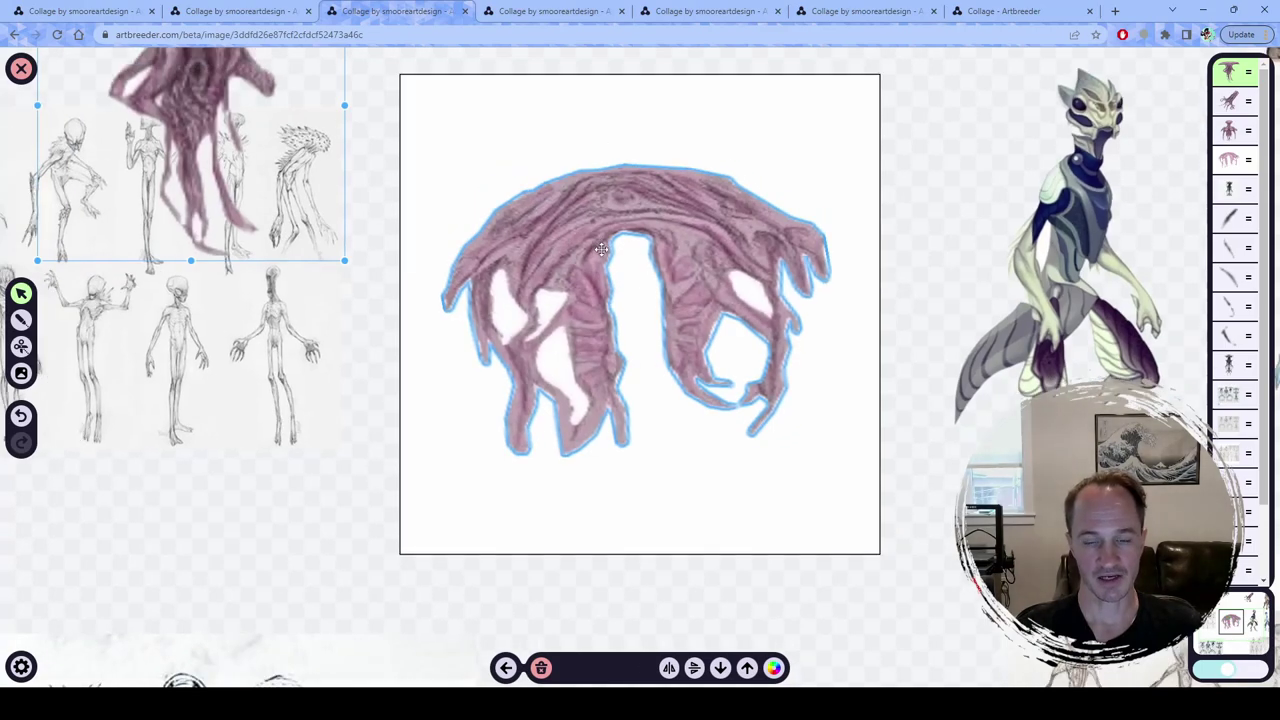
scroll(601, 249, down, 2)
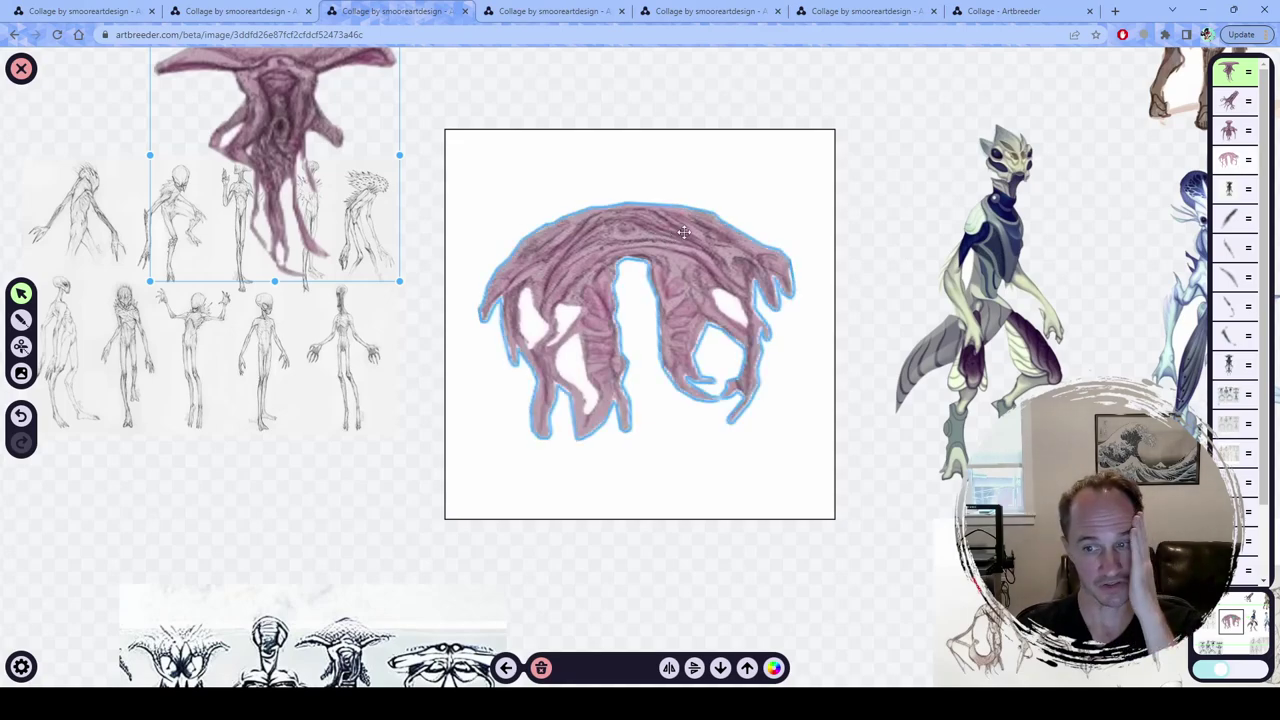
scroll(828, 254, down, 3)
scroll(828, 254, down, 1)
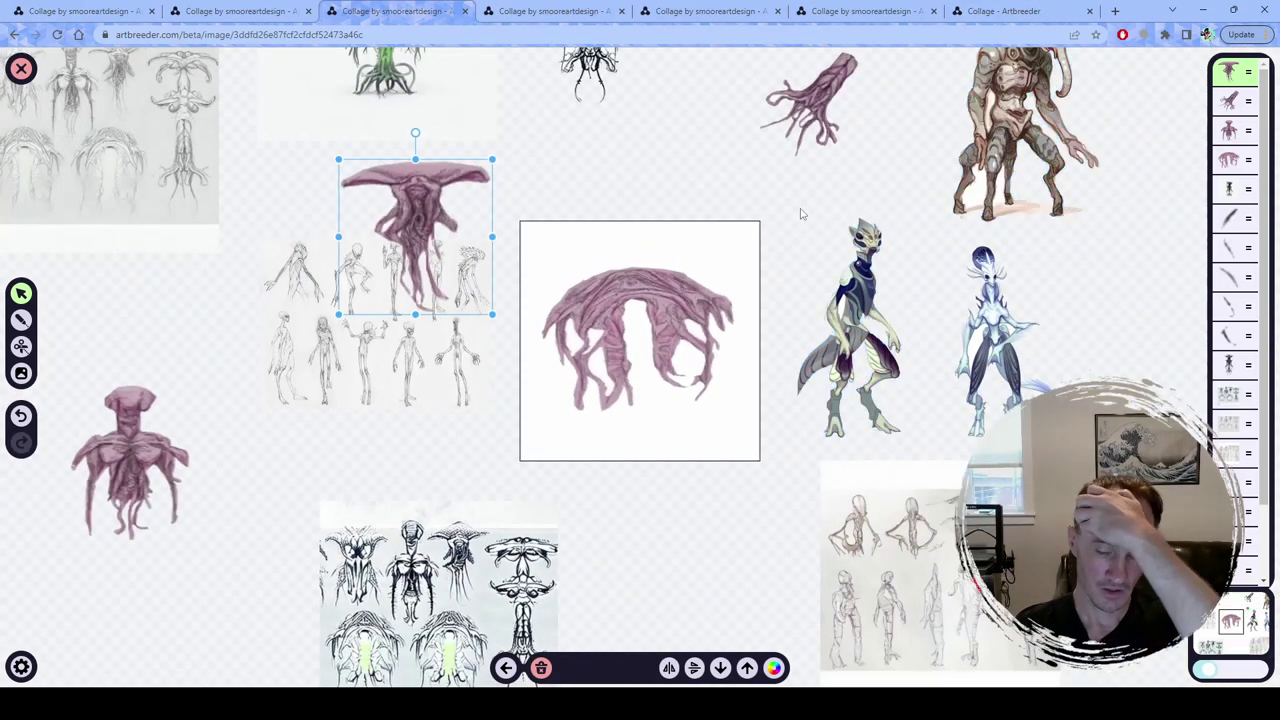
Step: Inspect the reference images around the collage frame, including the standing alien, the inked creature and the dark creature with the green glow
click(885, 405)
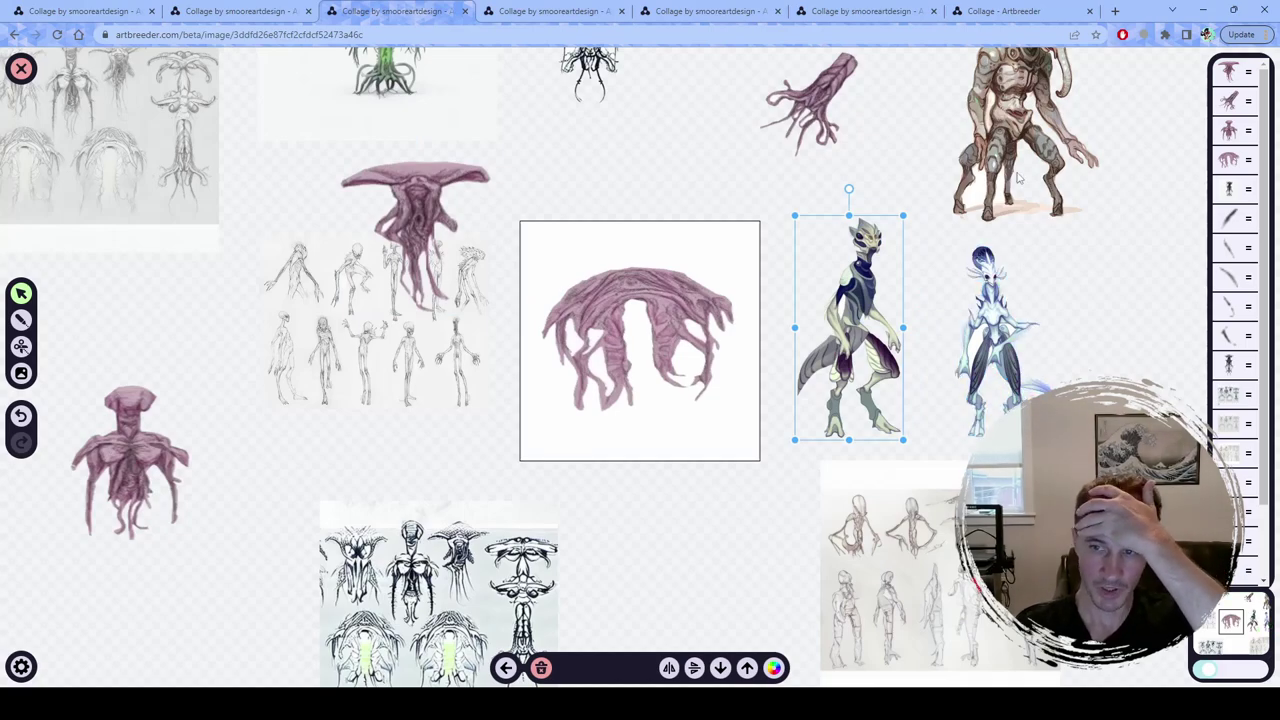
scroll(1021, 179, down, 1)
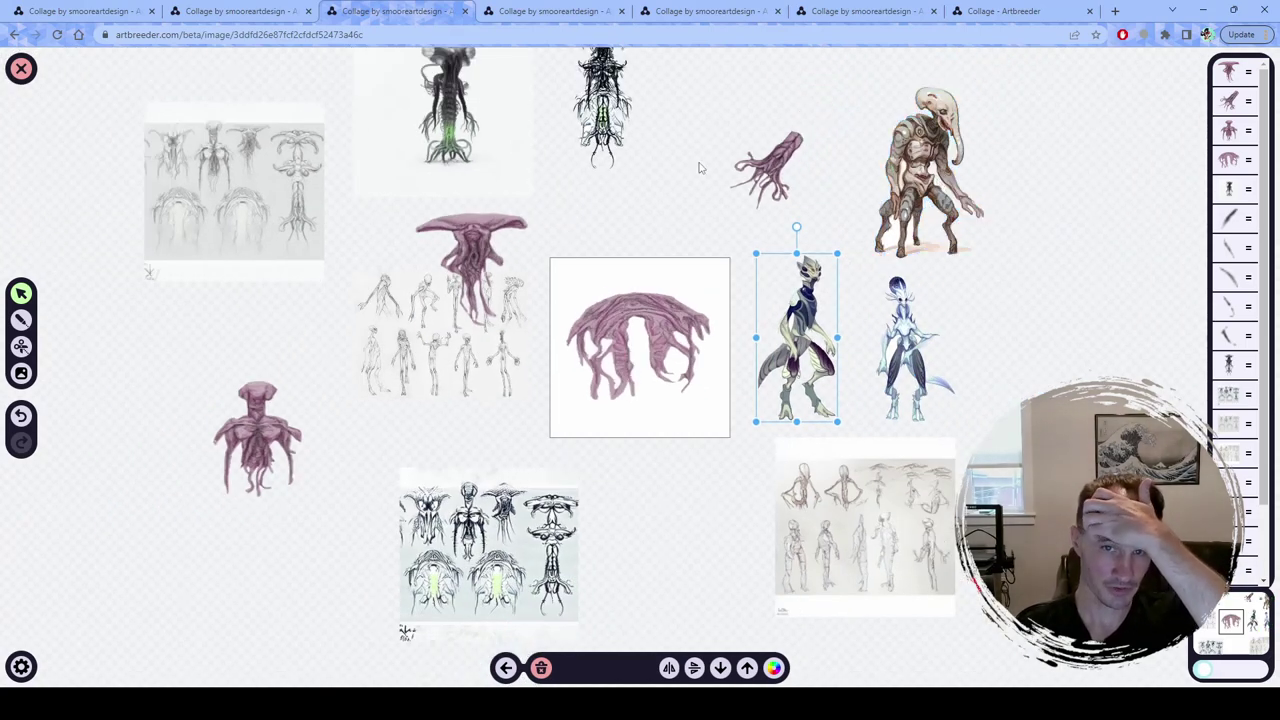
scroll(655, 165, down, 1)
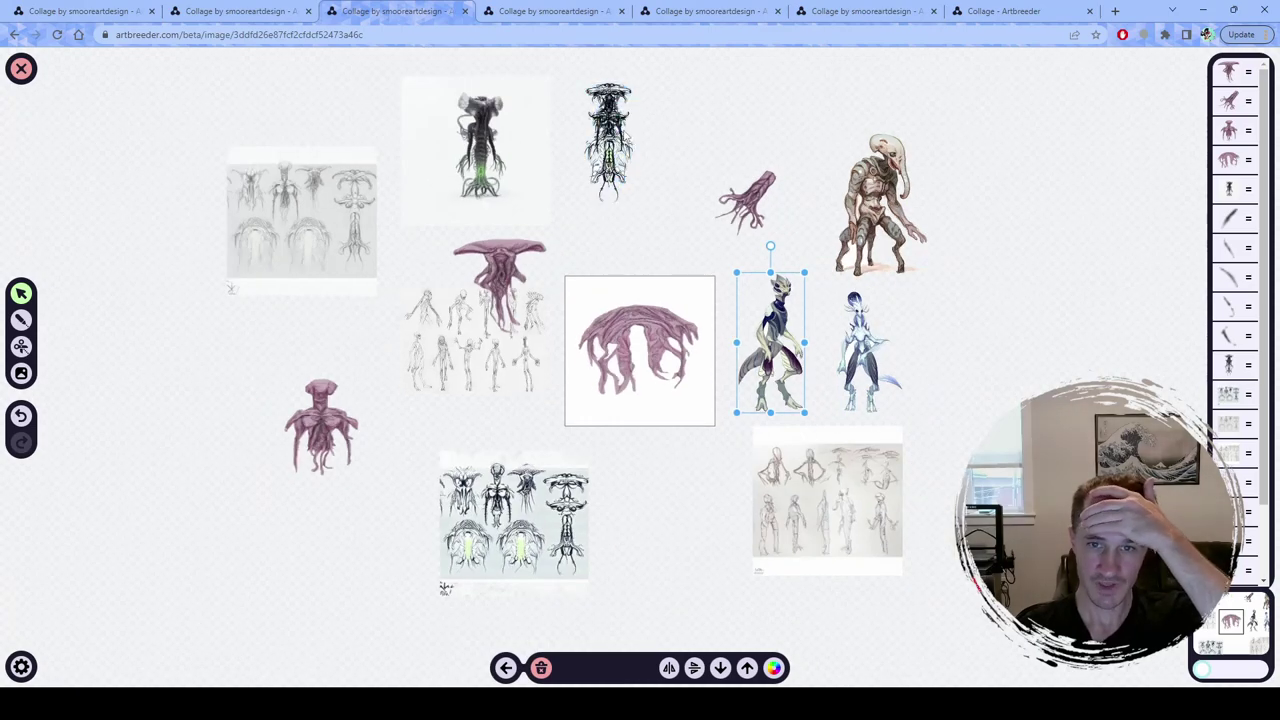
click(608, 140)
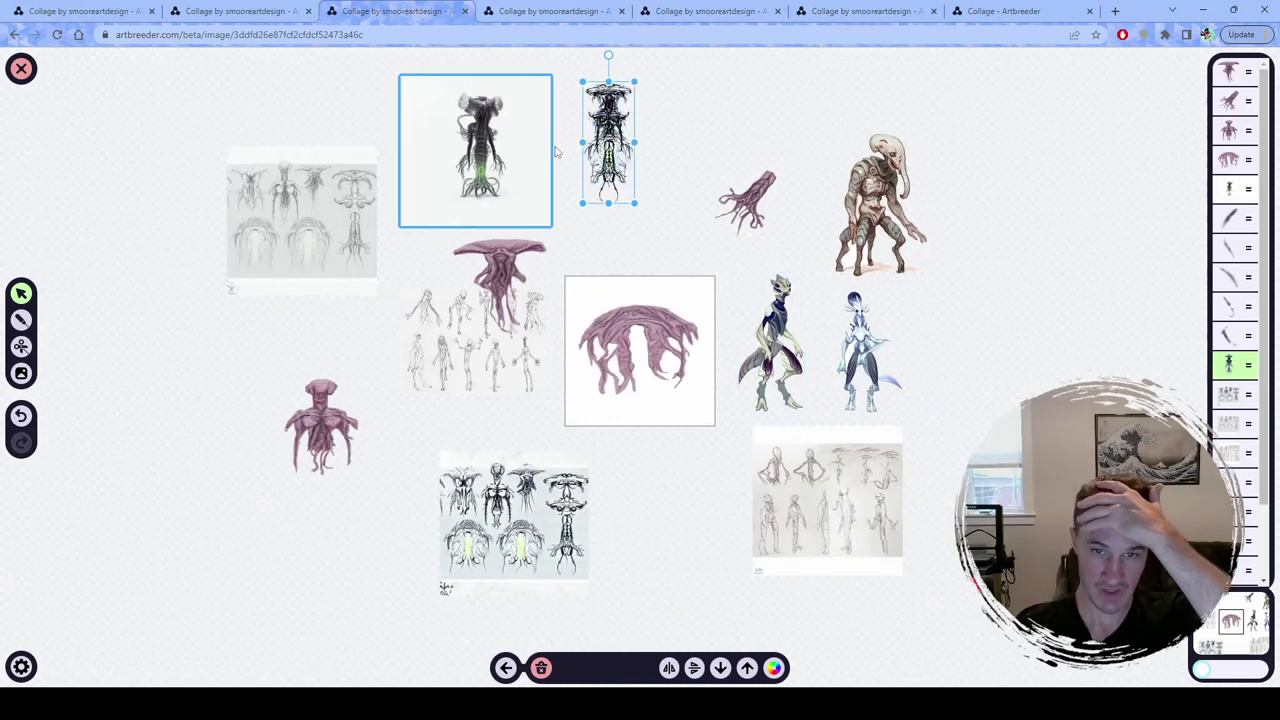
click(485, 160)
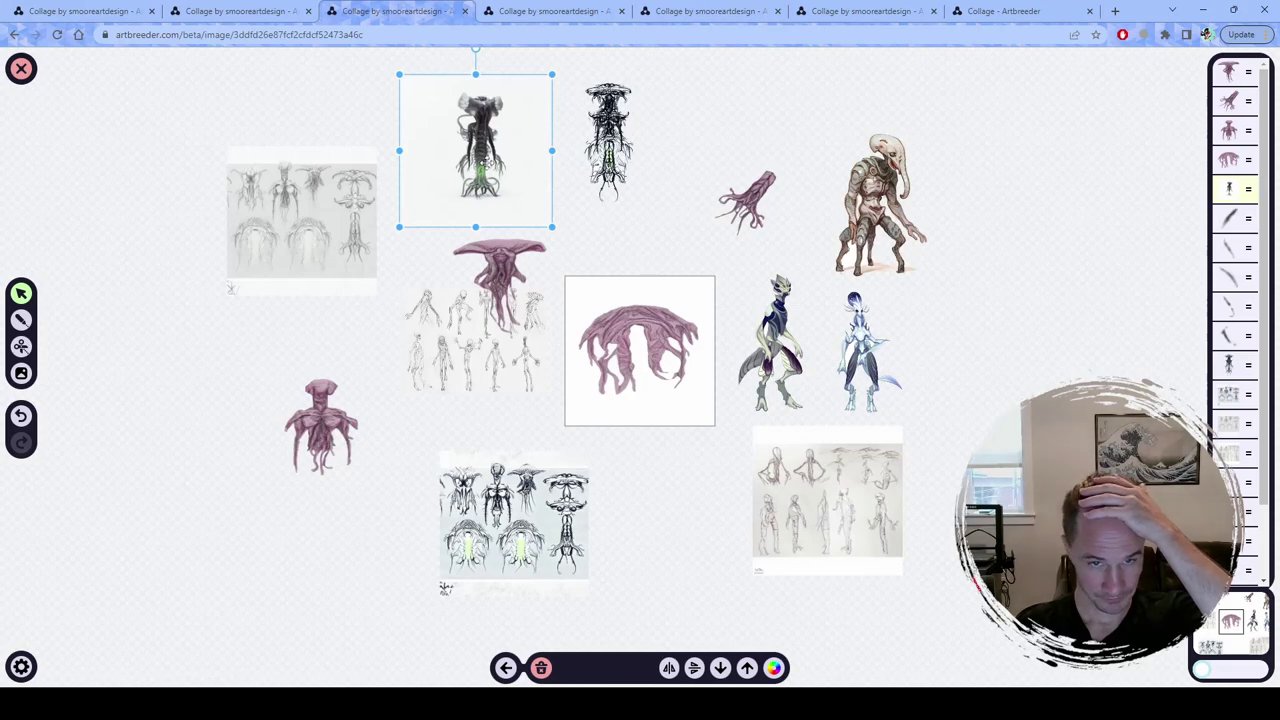
scroll(485, 160, up, 1)
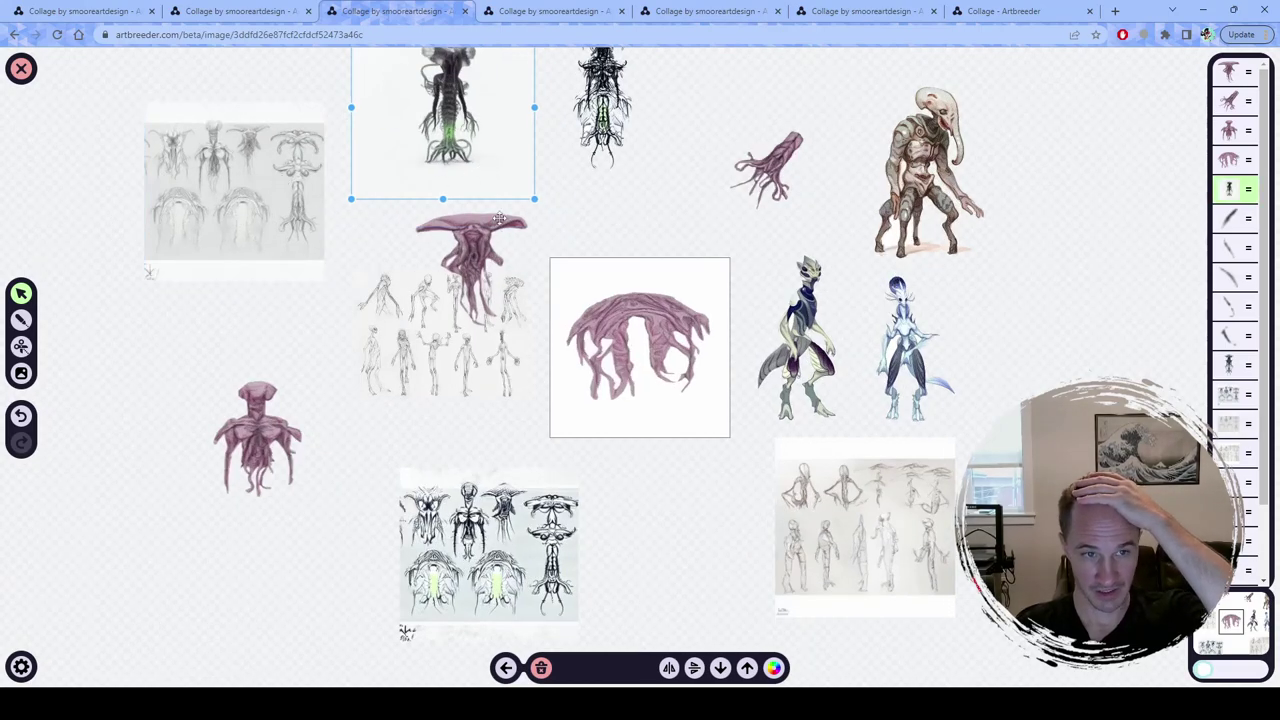
scroll(499, 218, down, 1)
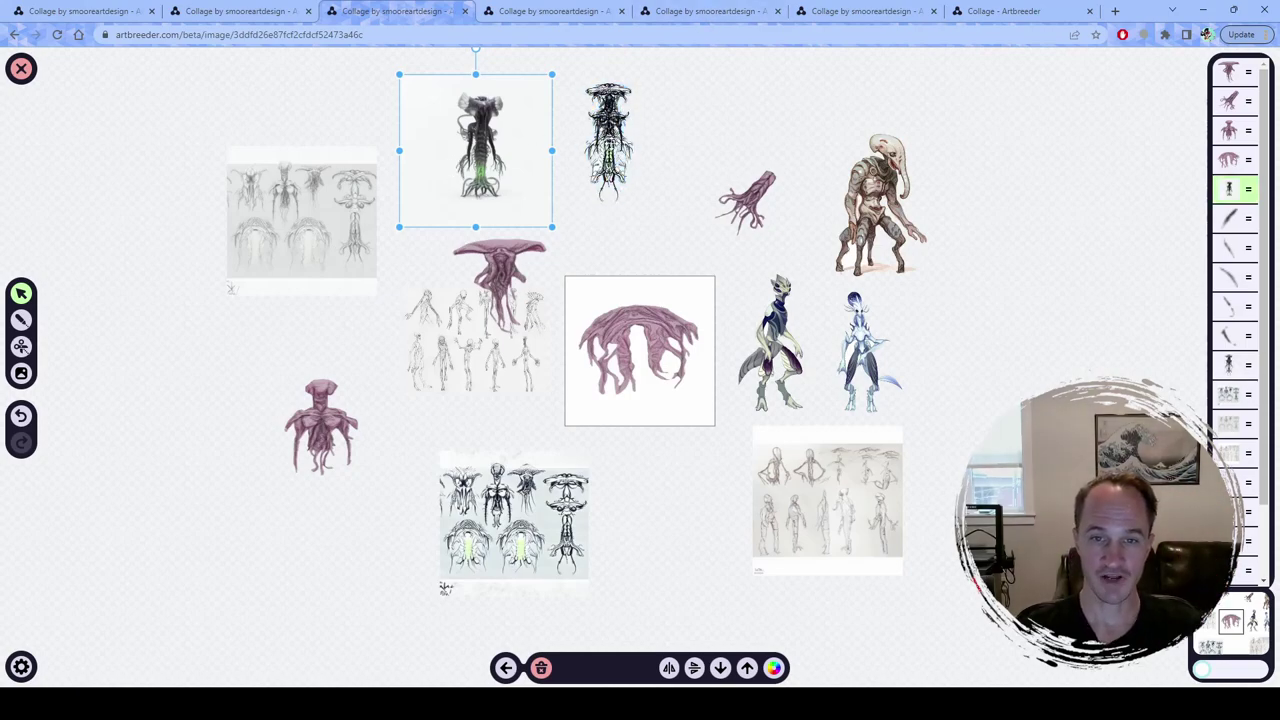
click(612, 140)
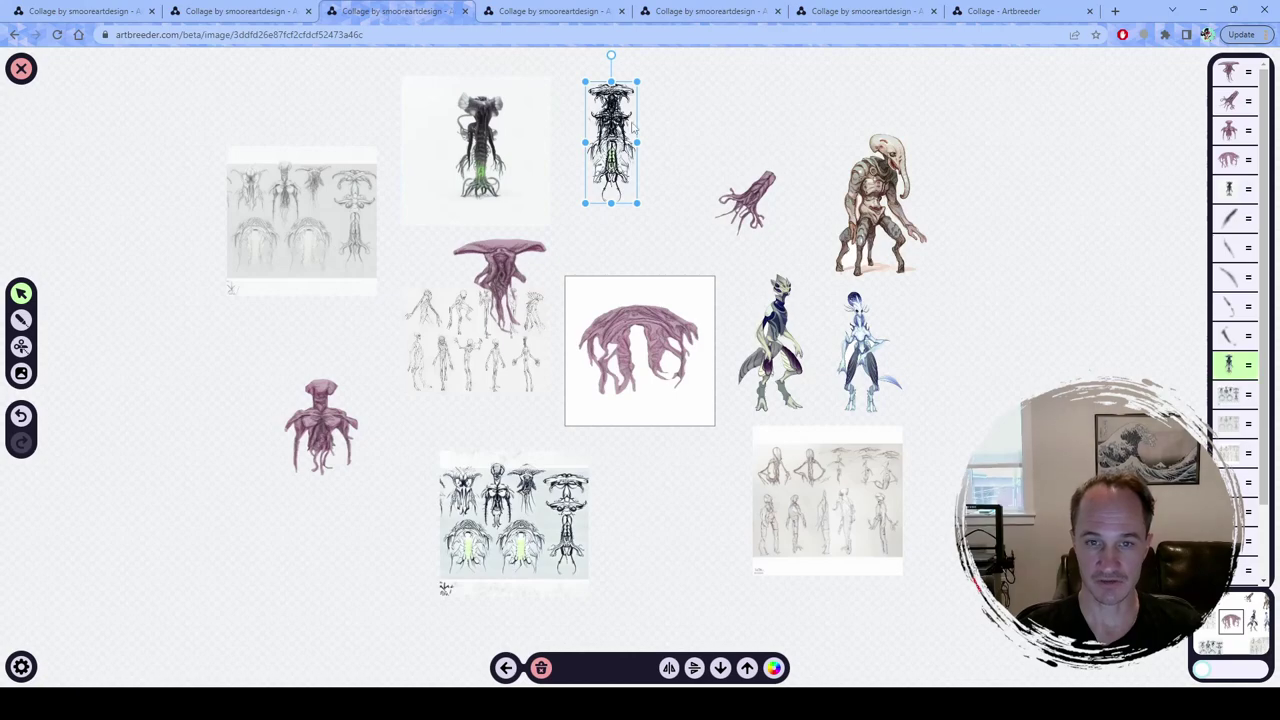
Step: Compare the source collage's cutouts with the sketch sheet, the underwater jellyfish and the pink alien creature with tentacles
click(715, 12)
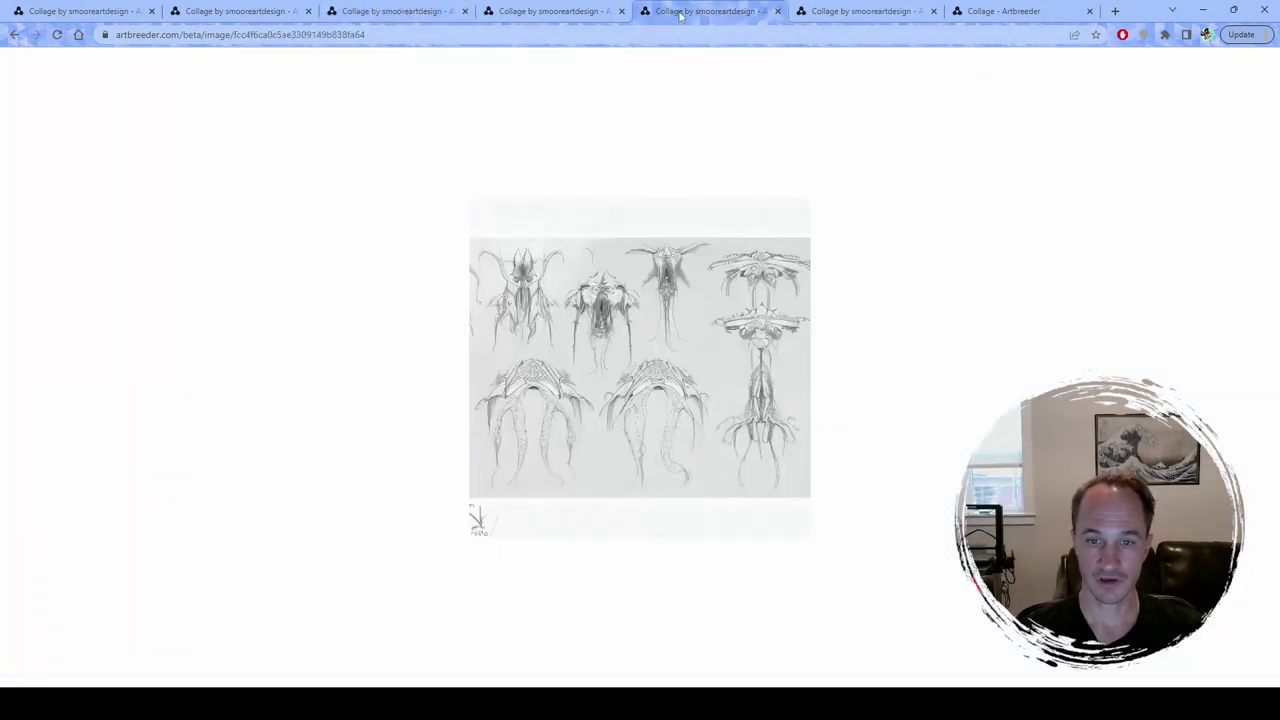
click(543, 12)
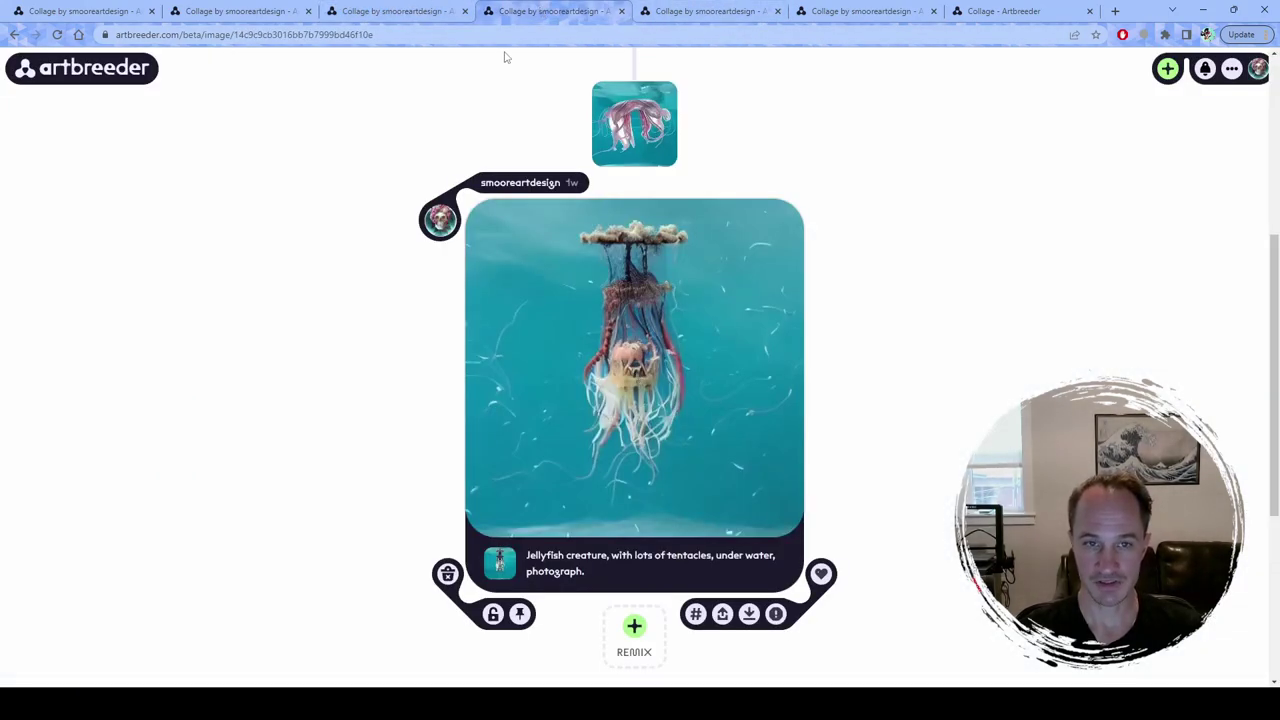
click(413, 15)
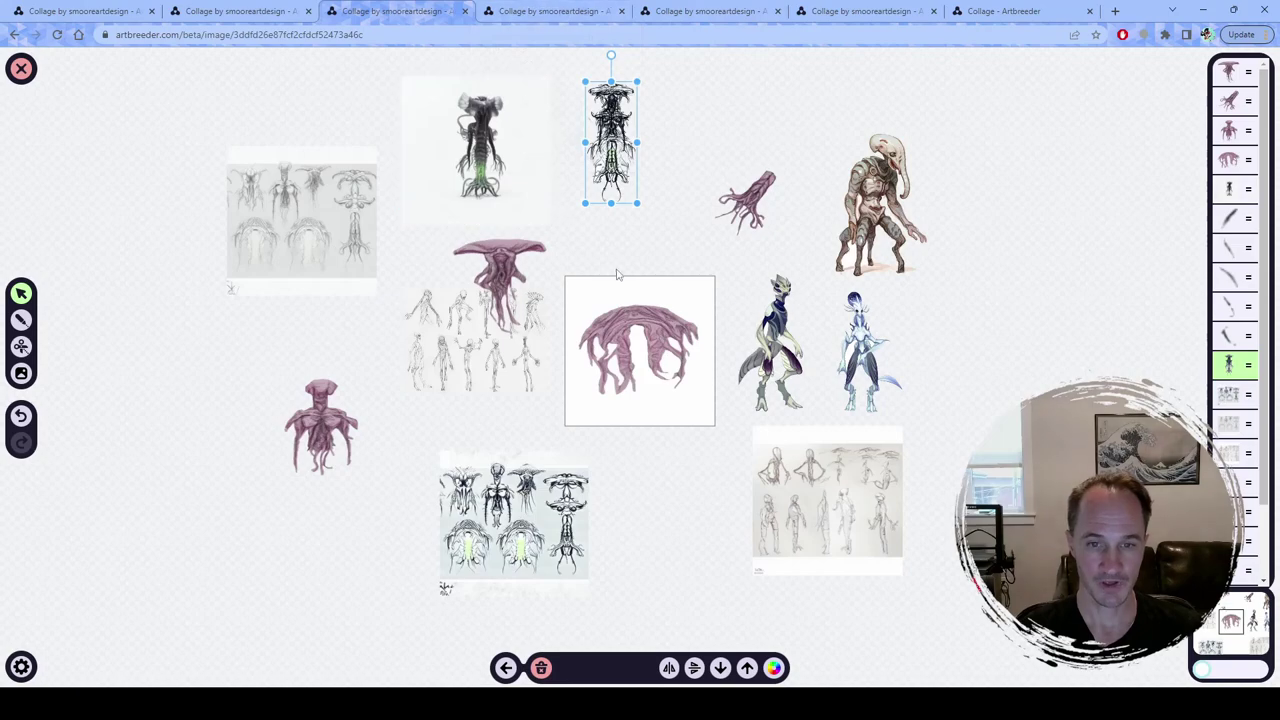
scroll(614, 271, up, 3)
scroll(508, 335, up, 1)
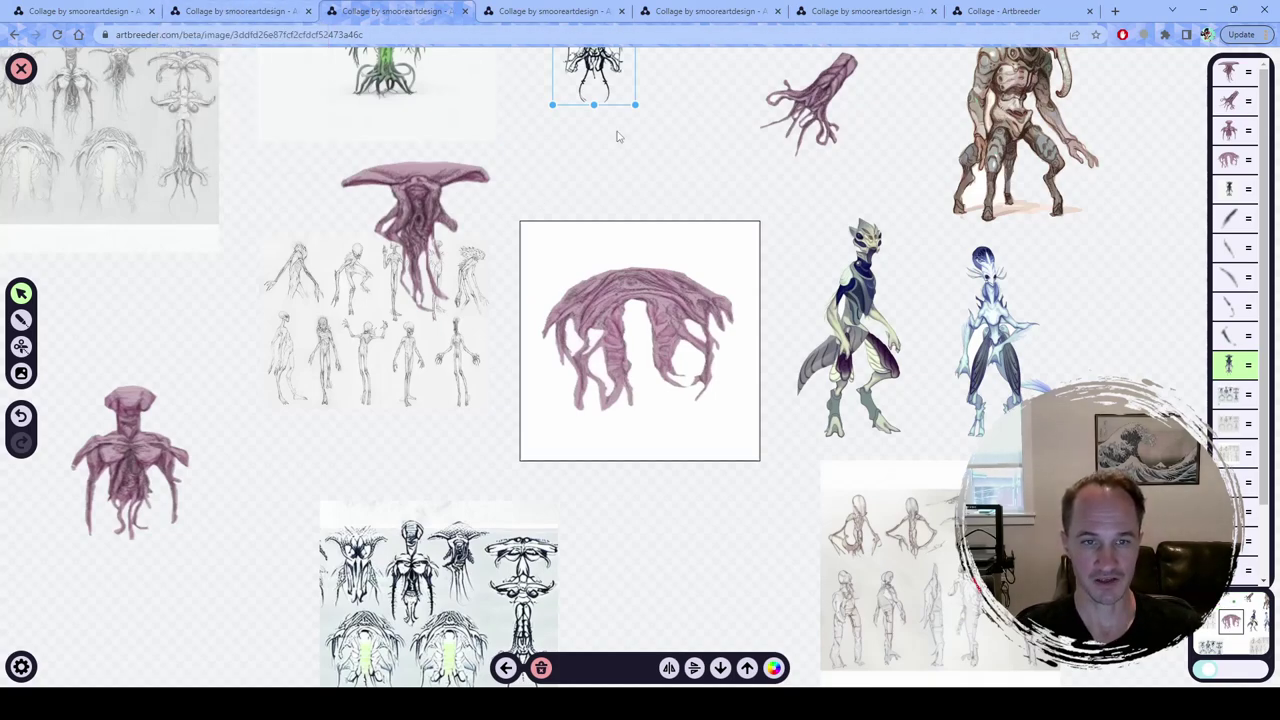
click(235, 11)
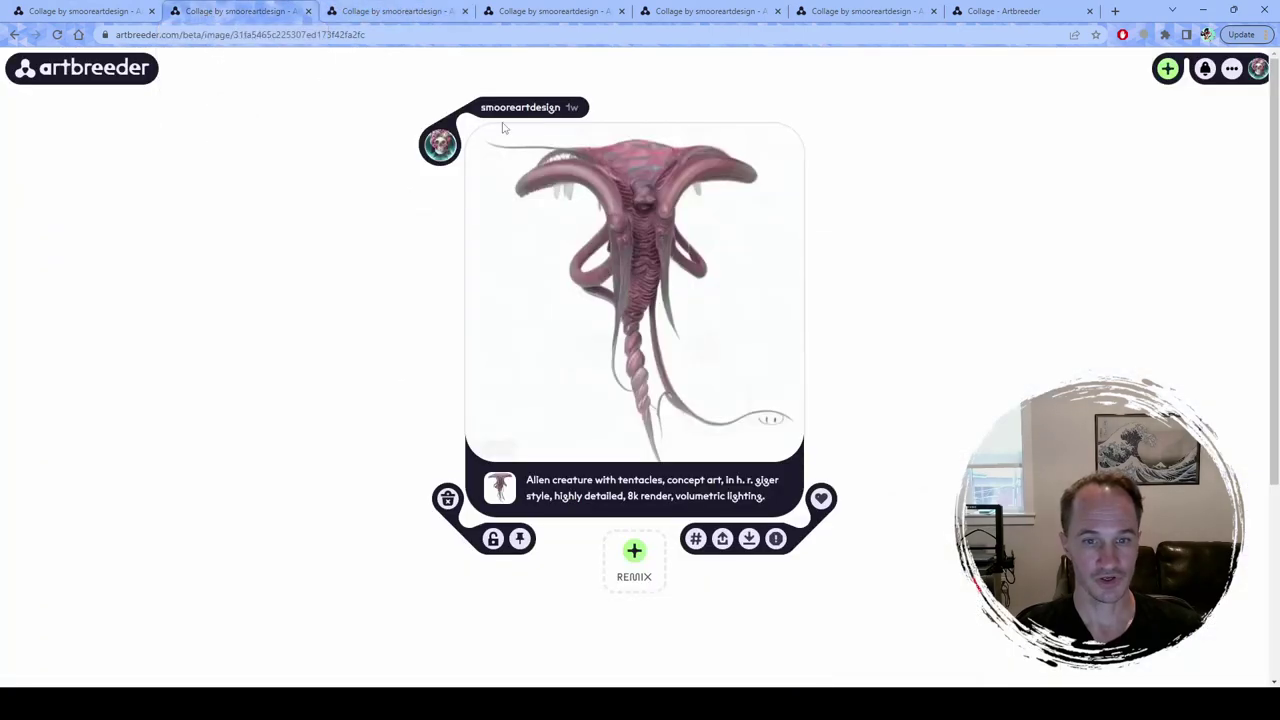
click(400, 11)
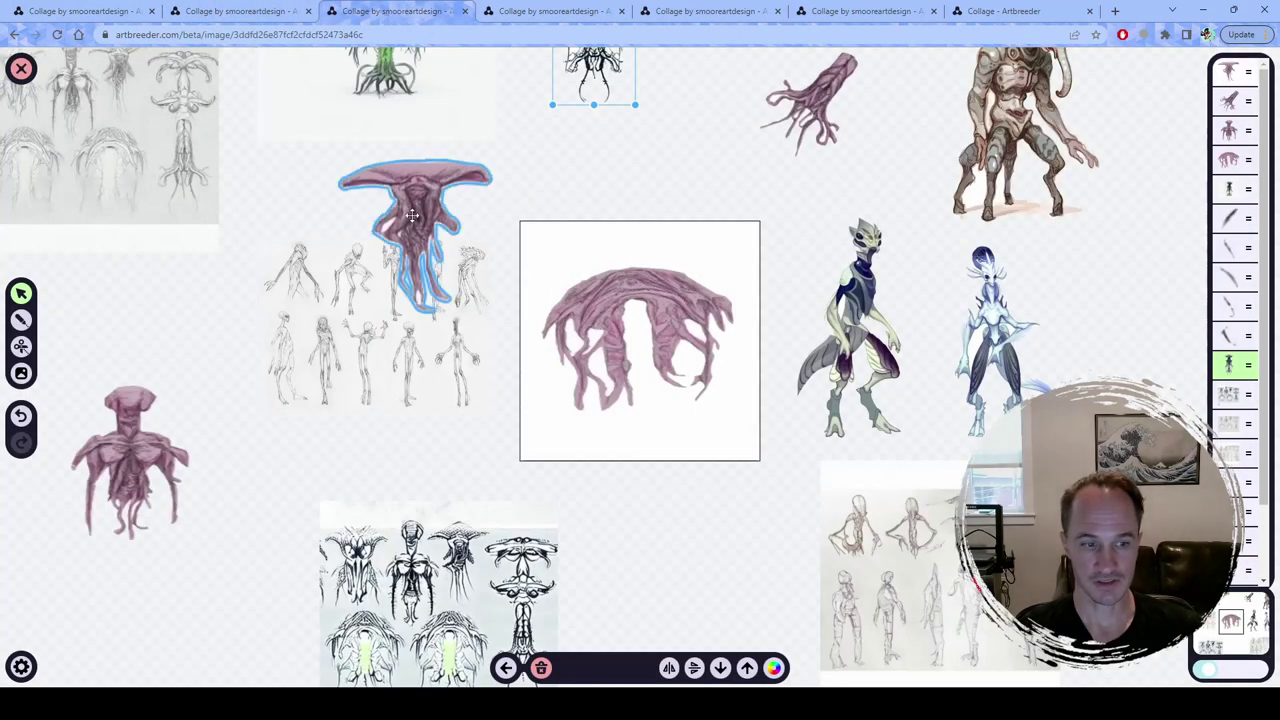
Step: Compare the squid collage and the H. R. Giger style alien creature collage with the pink arched creature's source collage
click(58, 10)
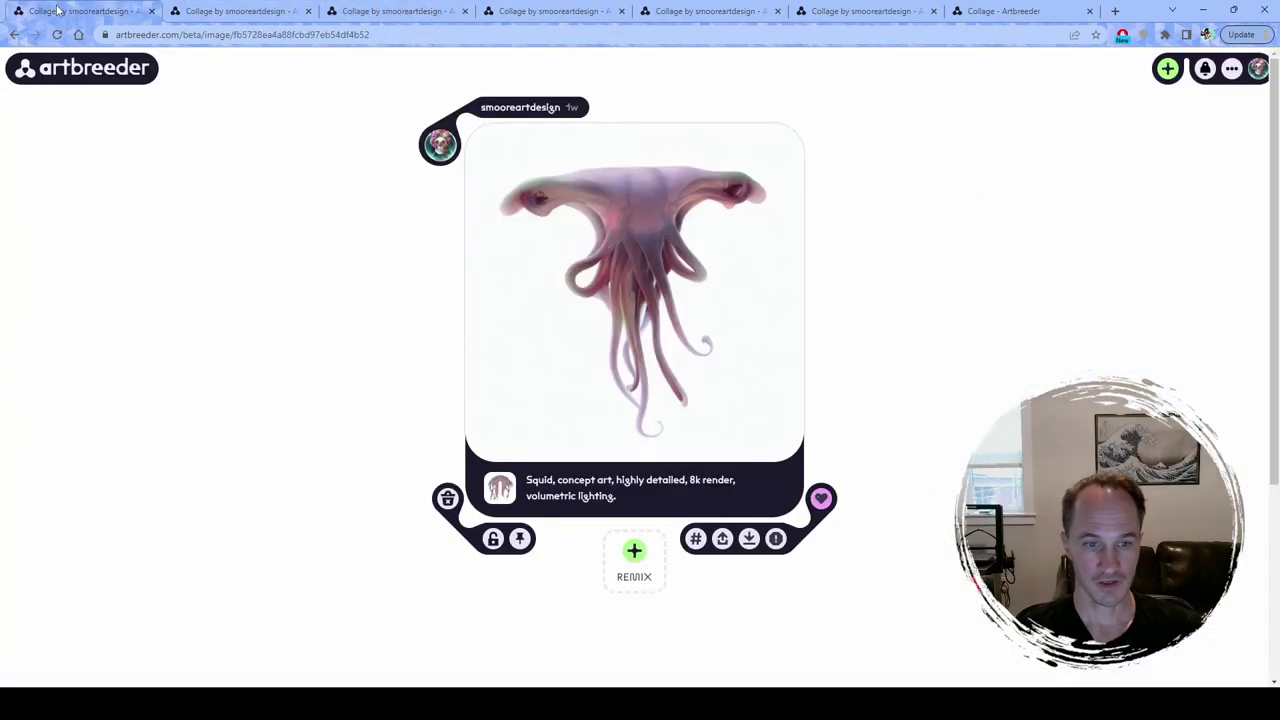
click(232, 12)
mouse_move(88, 18)
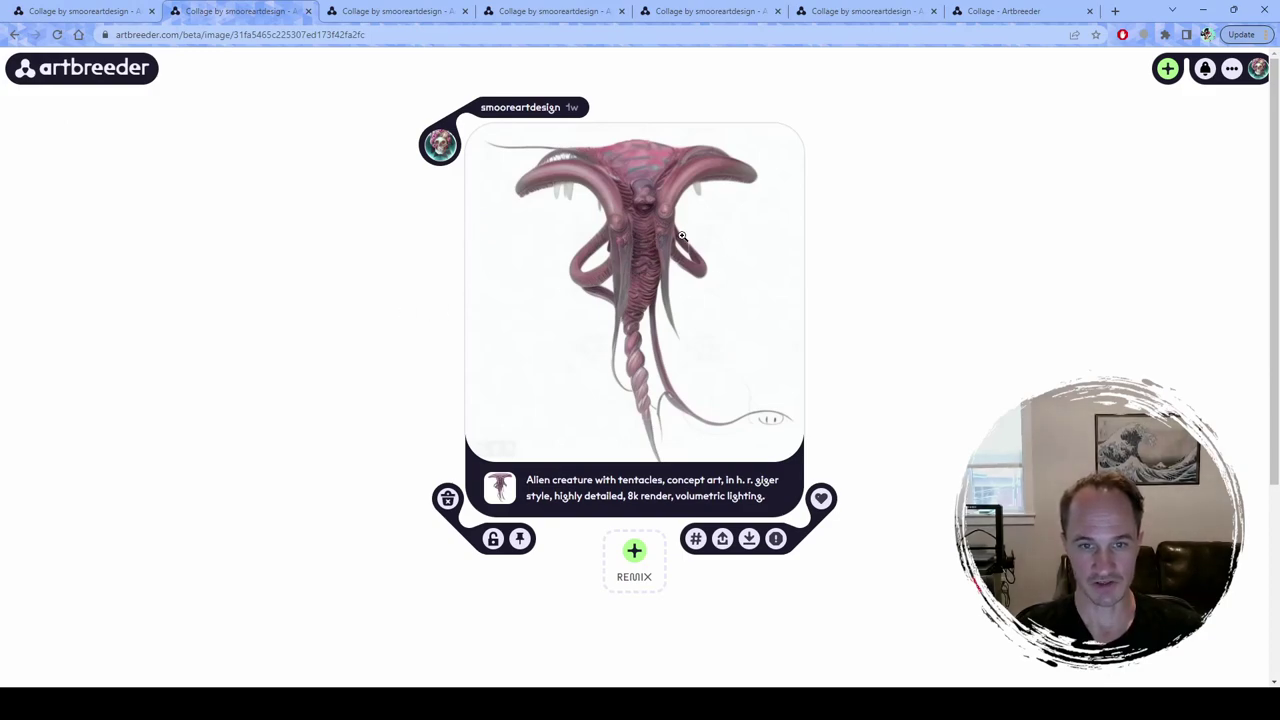
click(379, 14)
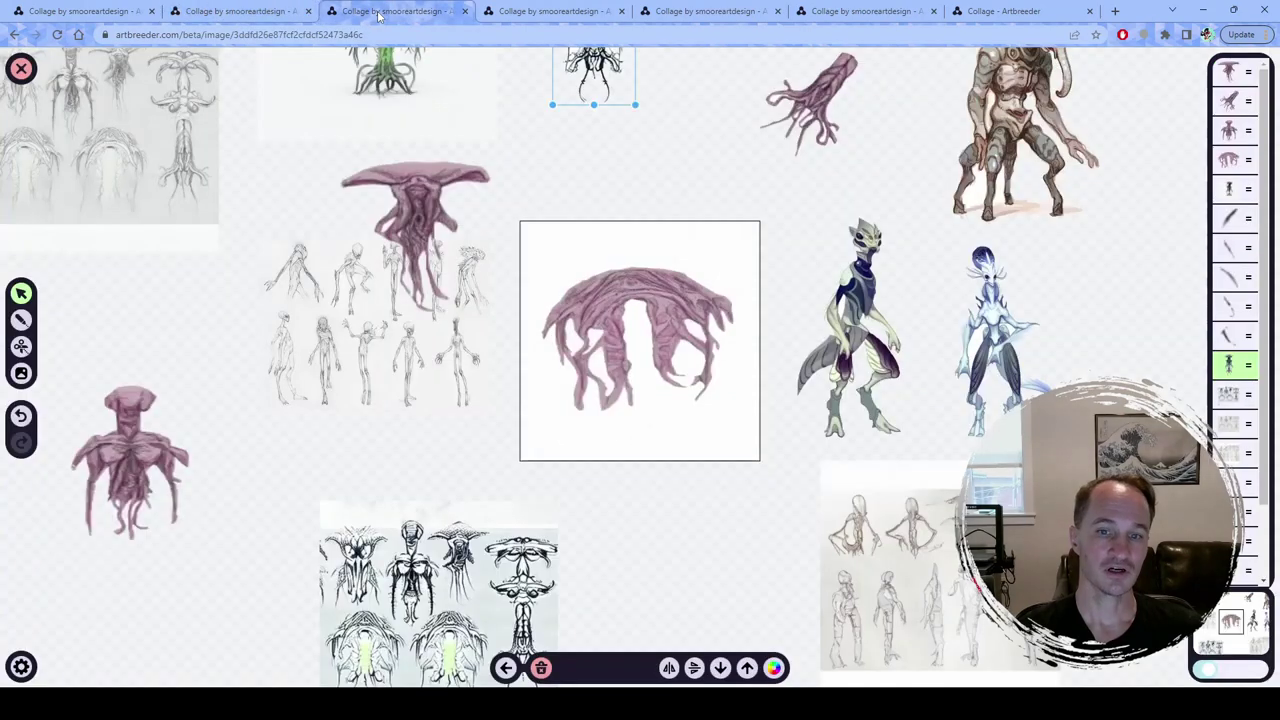
Step: Deselect the cutout and insert "creature design," after "concept art," in the render prompt
click(771, 212)
scroll(772, 241, up, 1)
scroll(808, 251, up, 1)
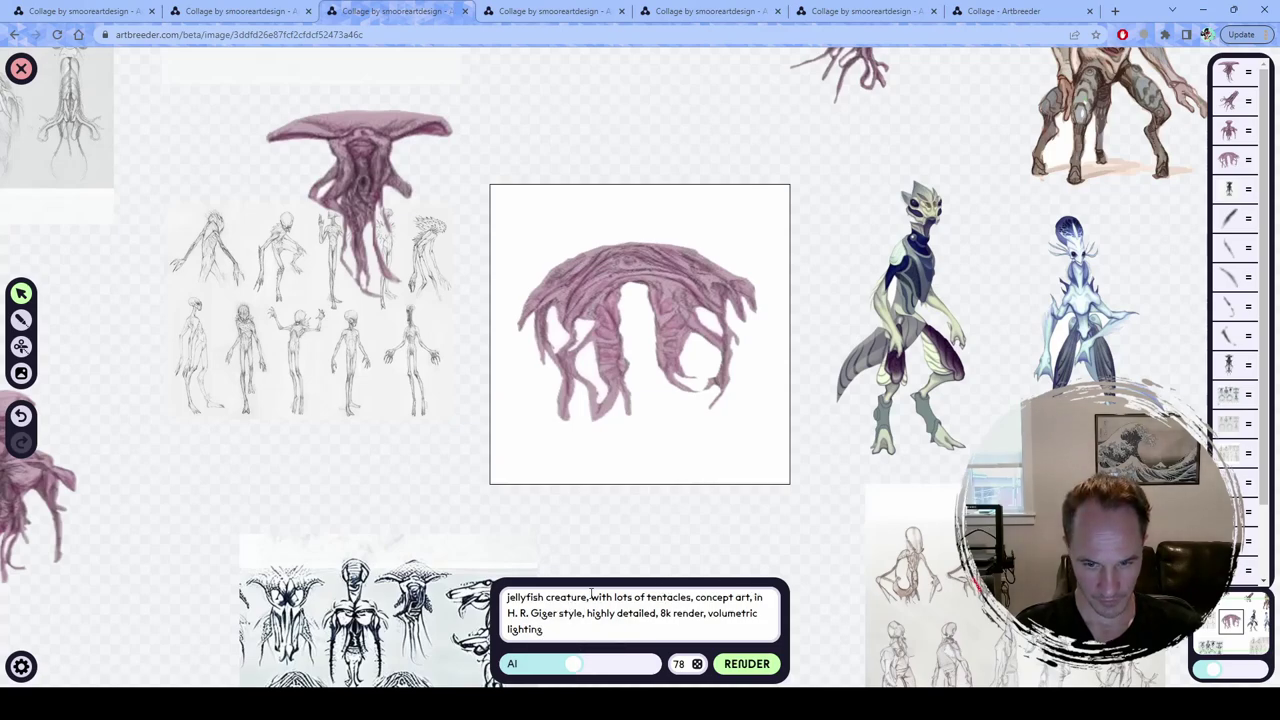
click(752, 600)
text(, crwat)
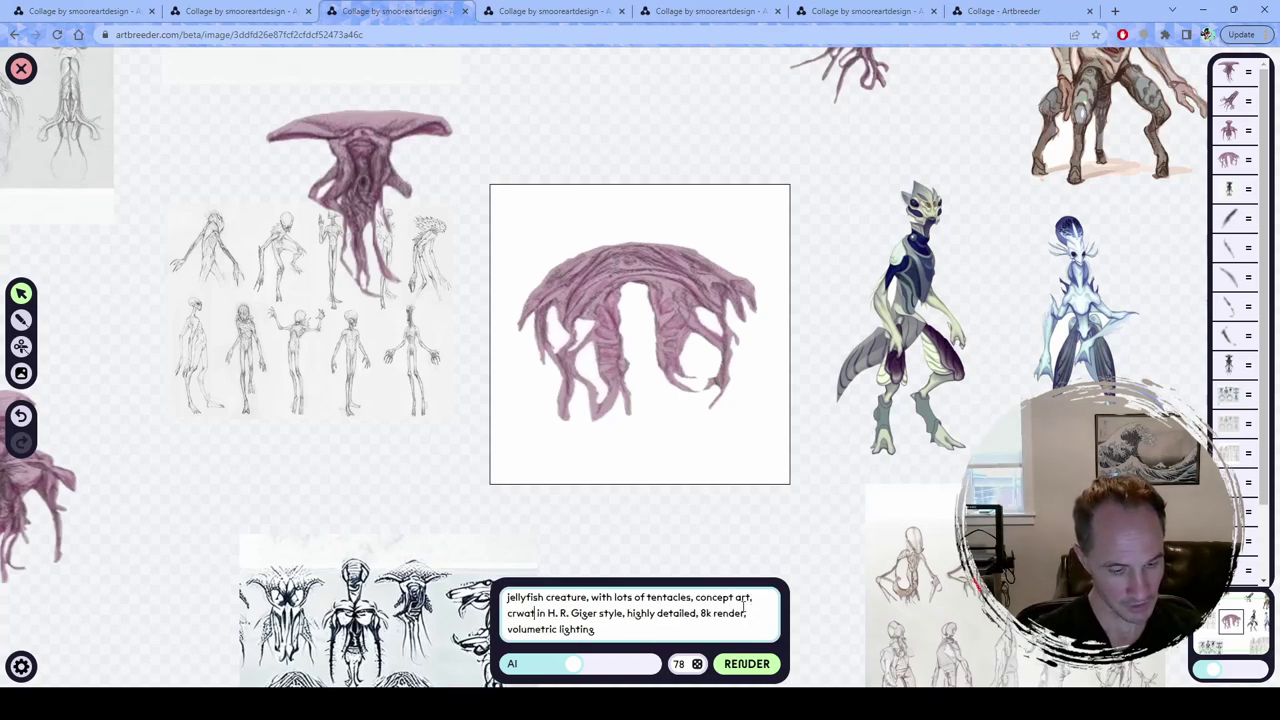
key(BackSpace)
key(BackSpace)
key(BackSpace)
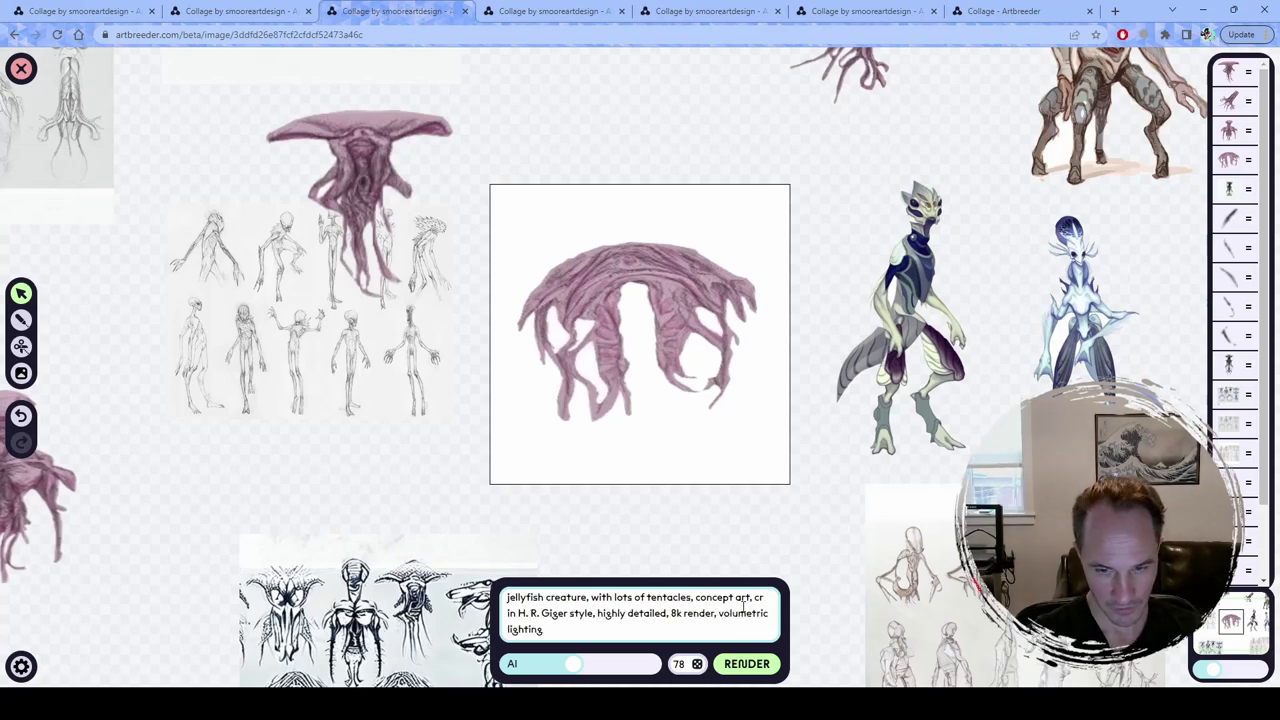
text(eature)
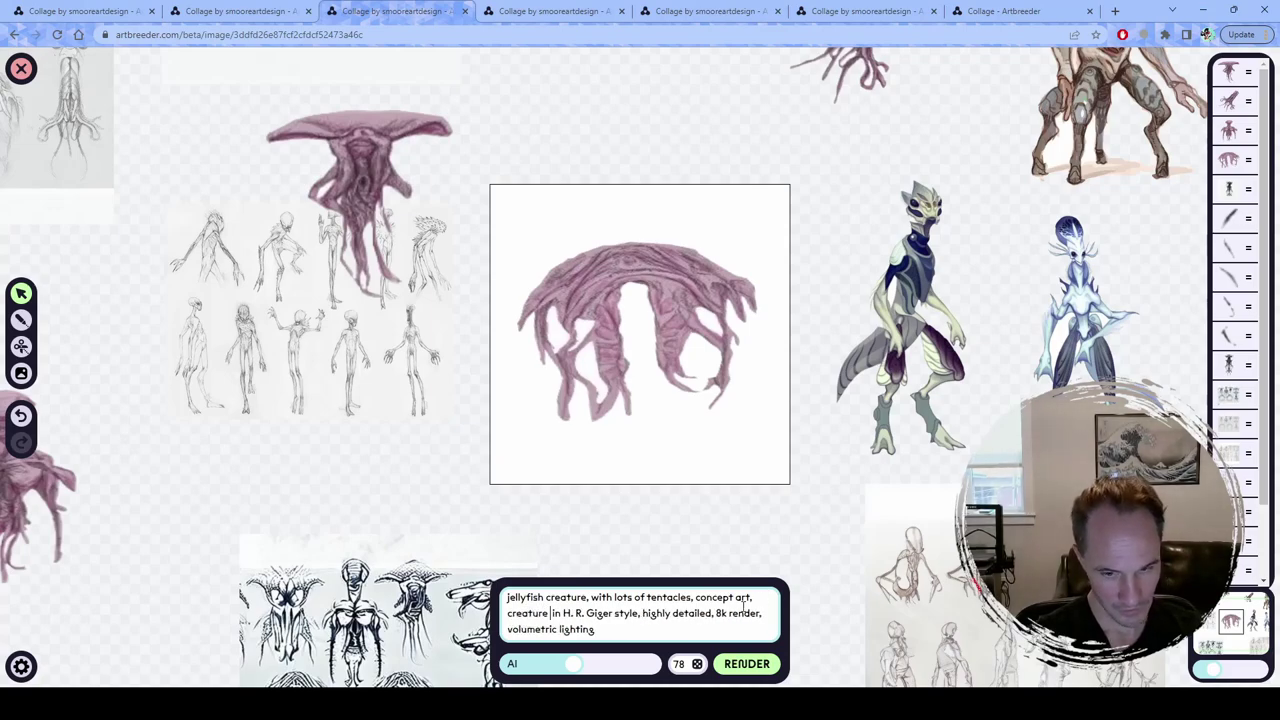
text( design)
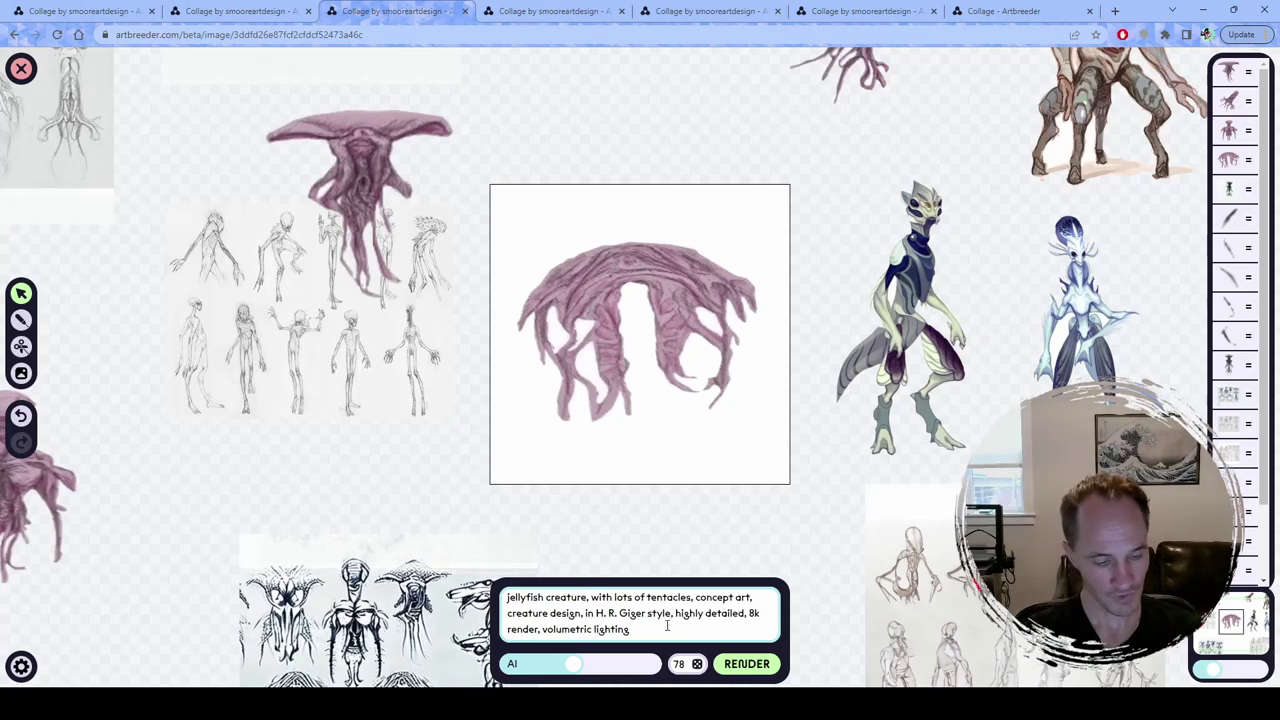
Step: Add "Ian McCaig," after "in H. R. Giger style," in the render prompt
text(,)
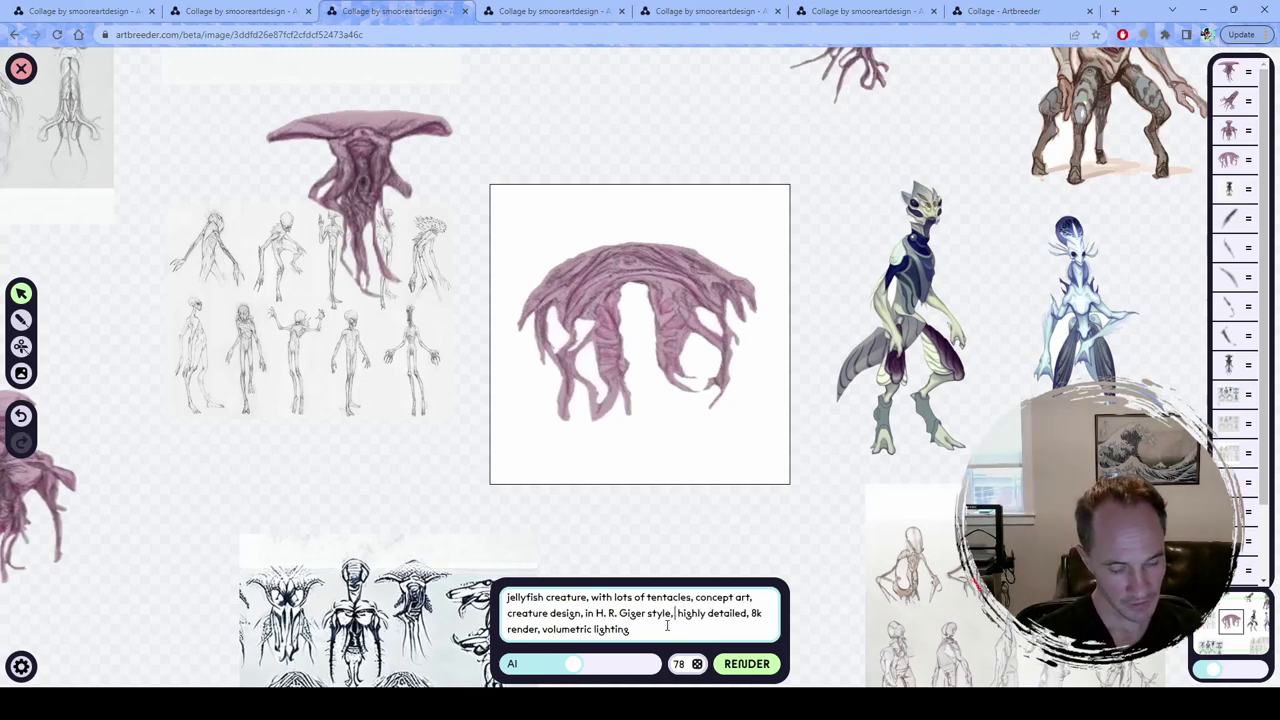
text( Ian M )
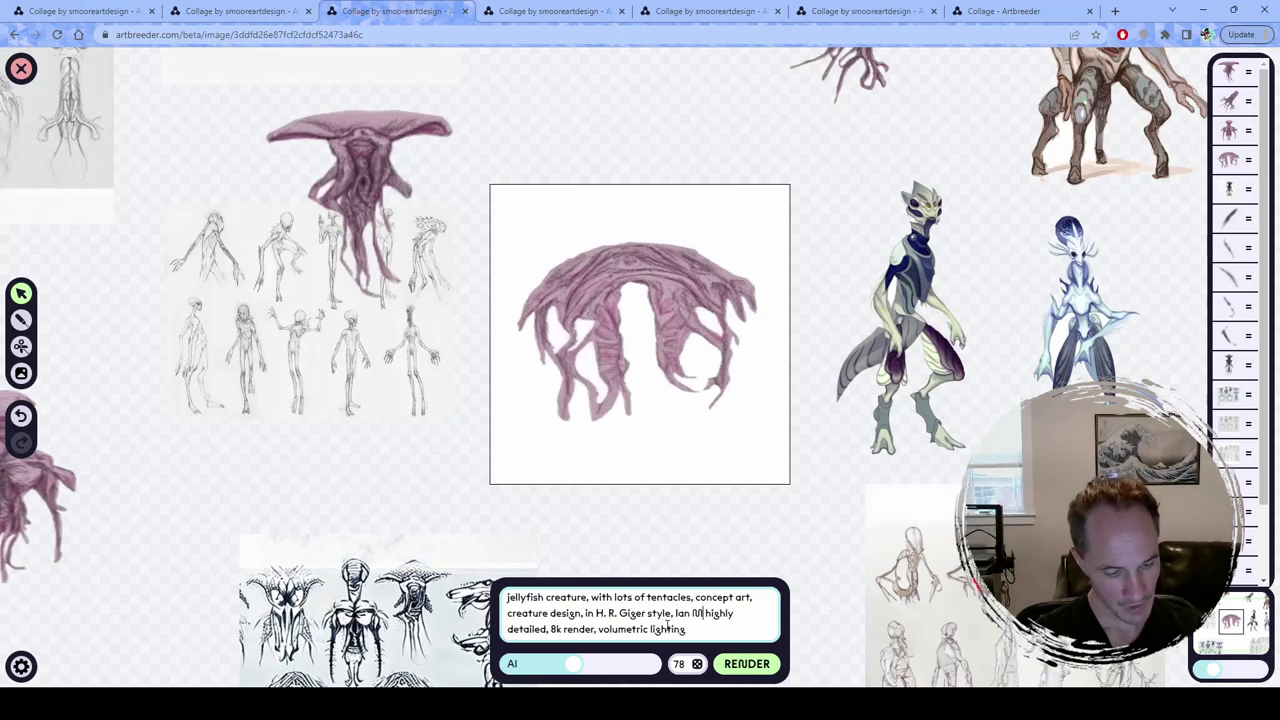
text(cCaig)
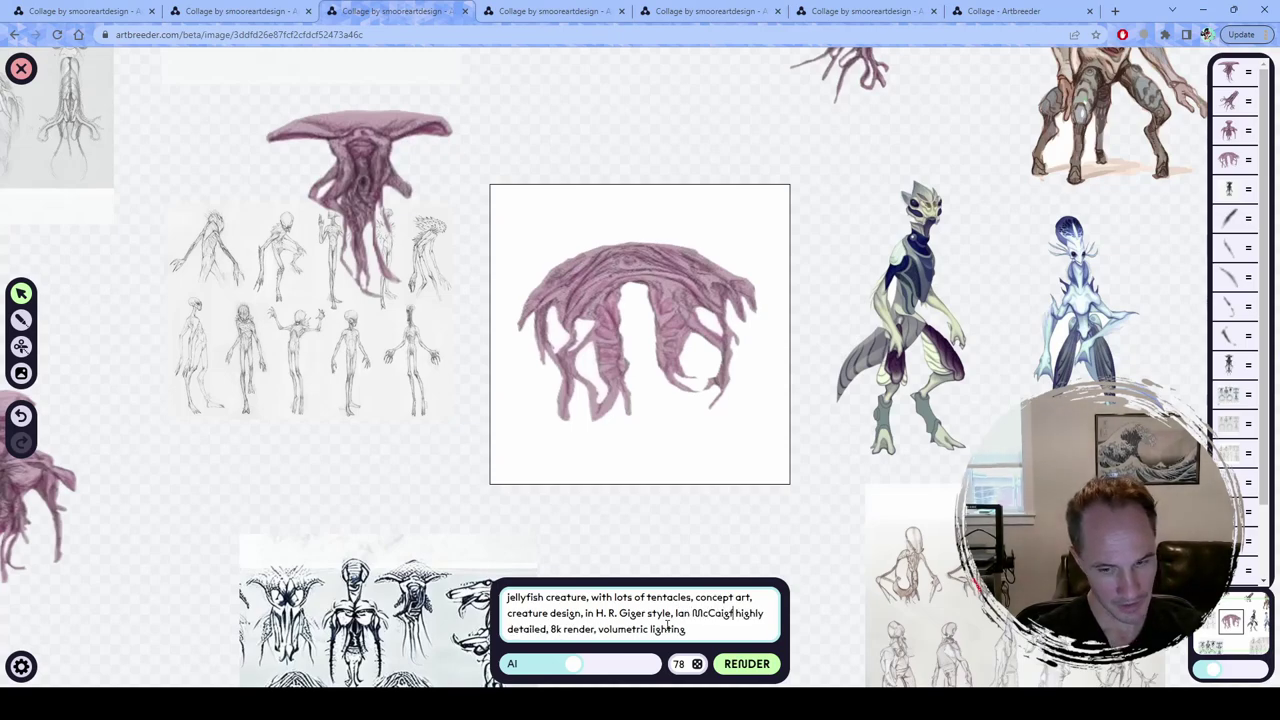
text(,)
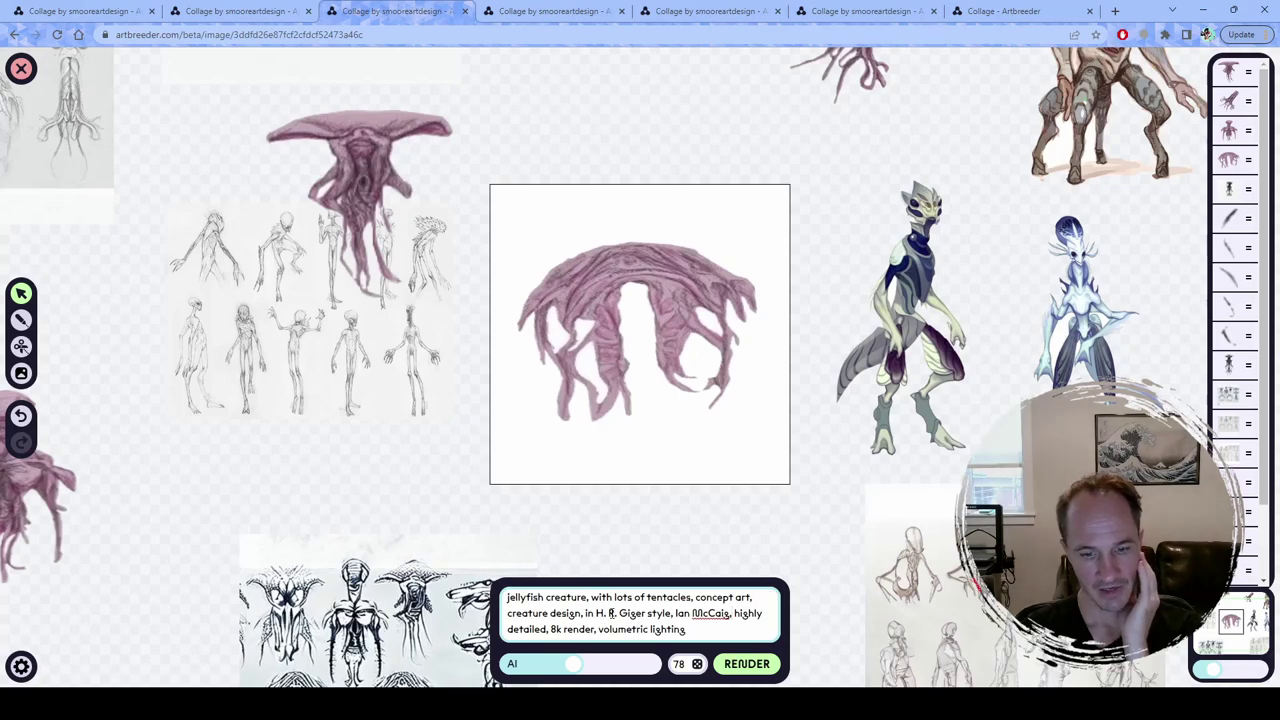
text(,)
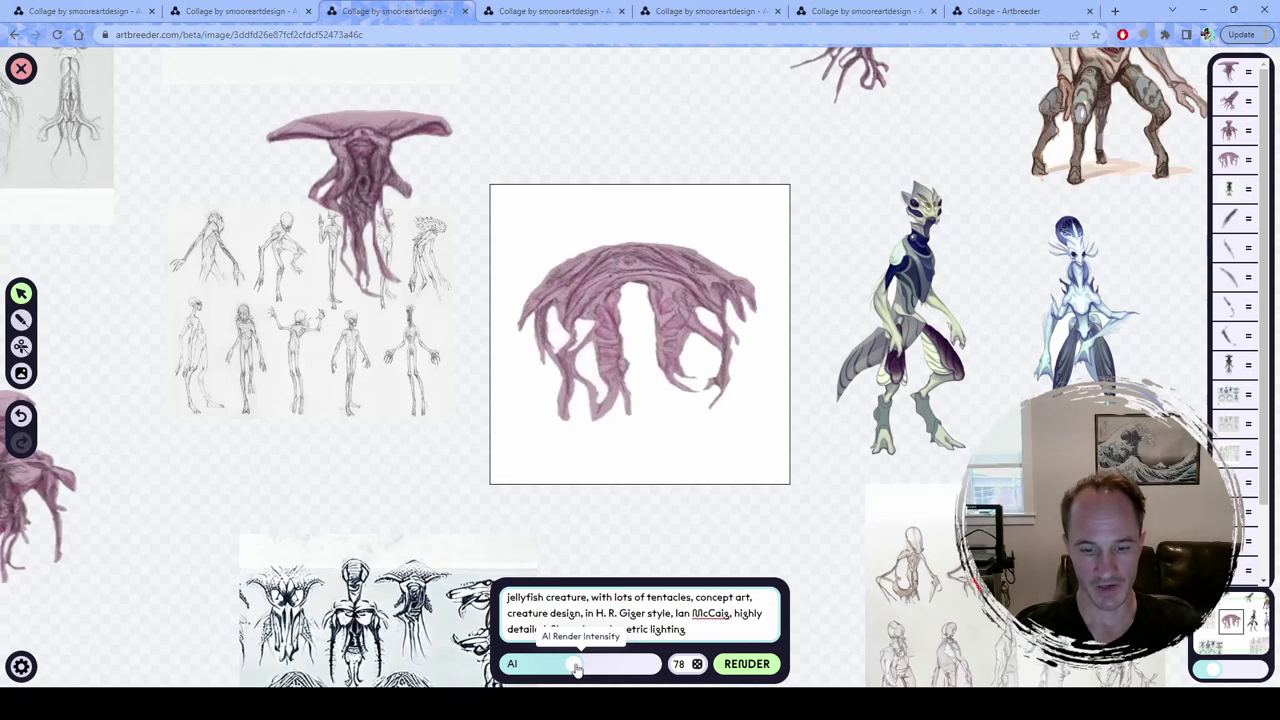
Step: Raise the AI render intensity to roughly 70 percent and render the pink arched creature
drag(575, 668, 541, 666)
click(628, 263)
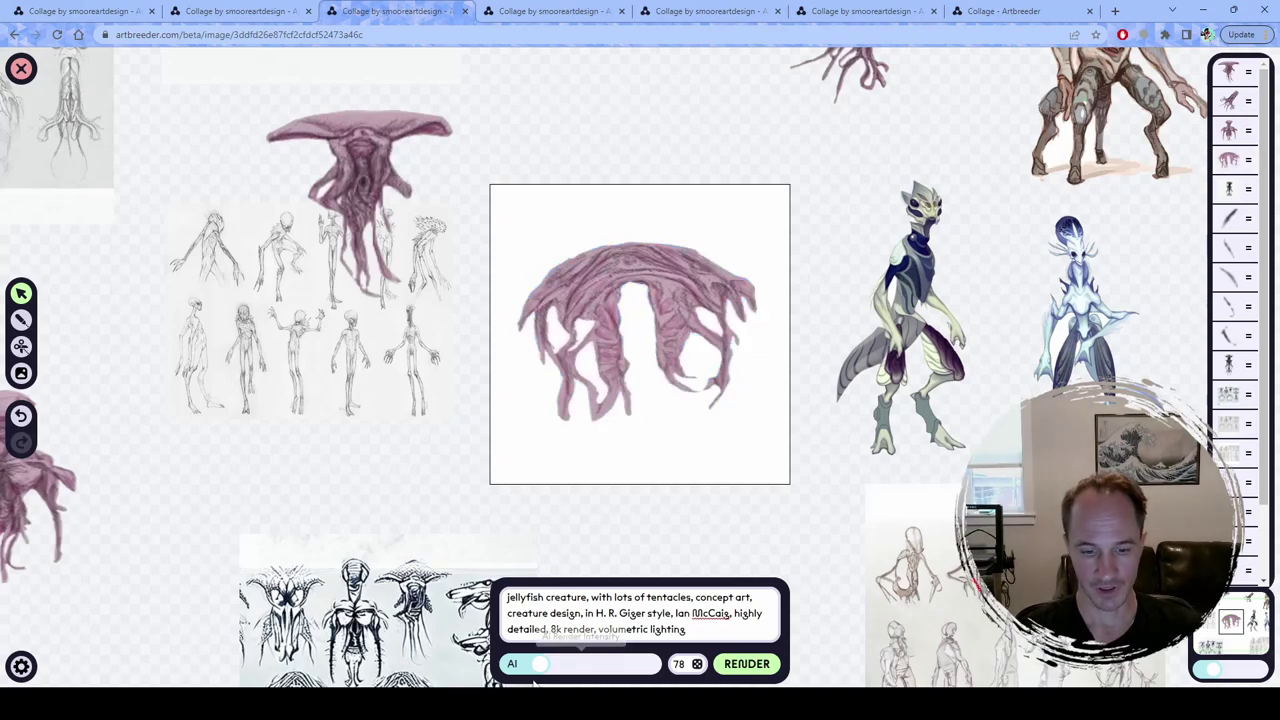
drag(541, 666, 609, 666)
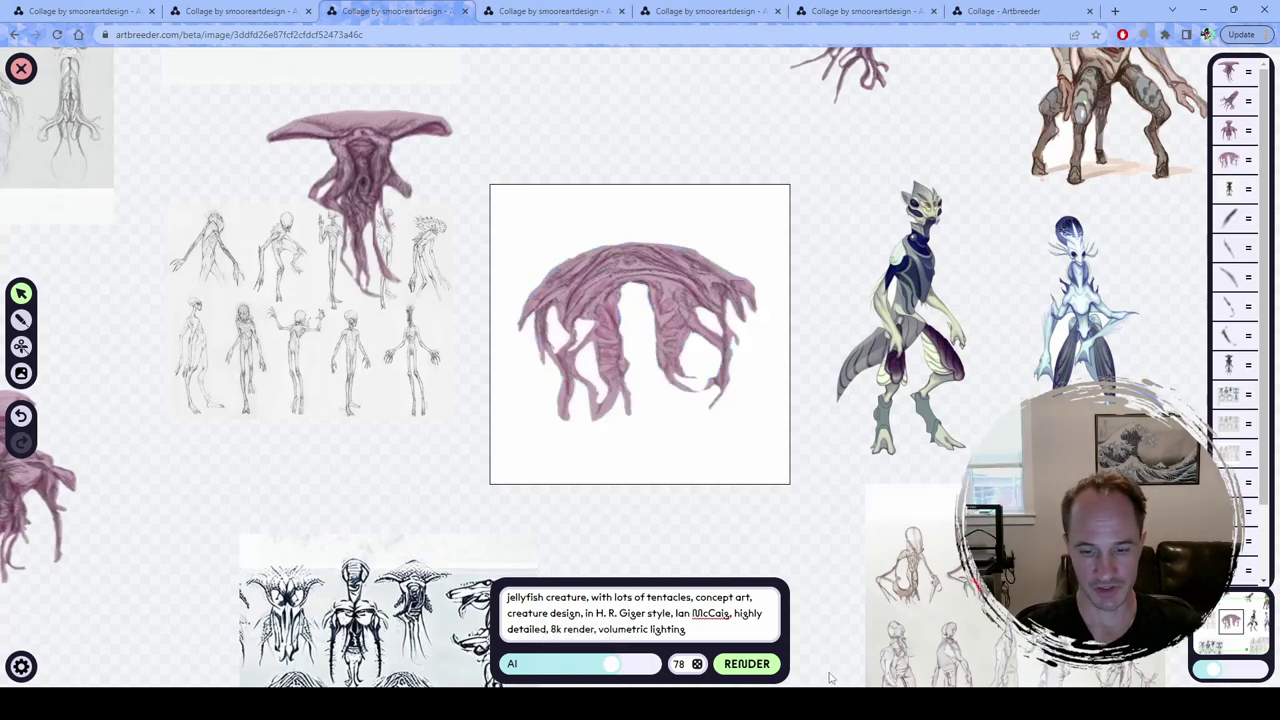
click(759, 665)
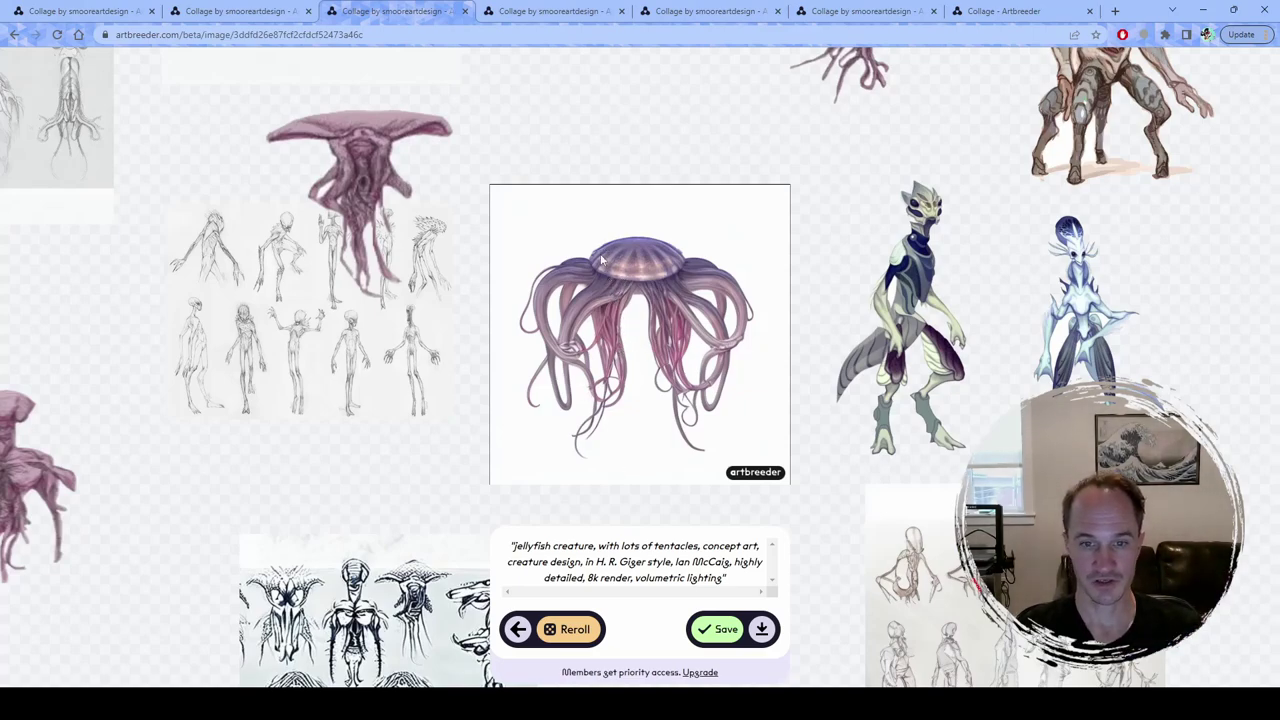
Step: Compare the new jellyfish render with the earlier alien creature collage with tentacles
click(220, 12)
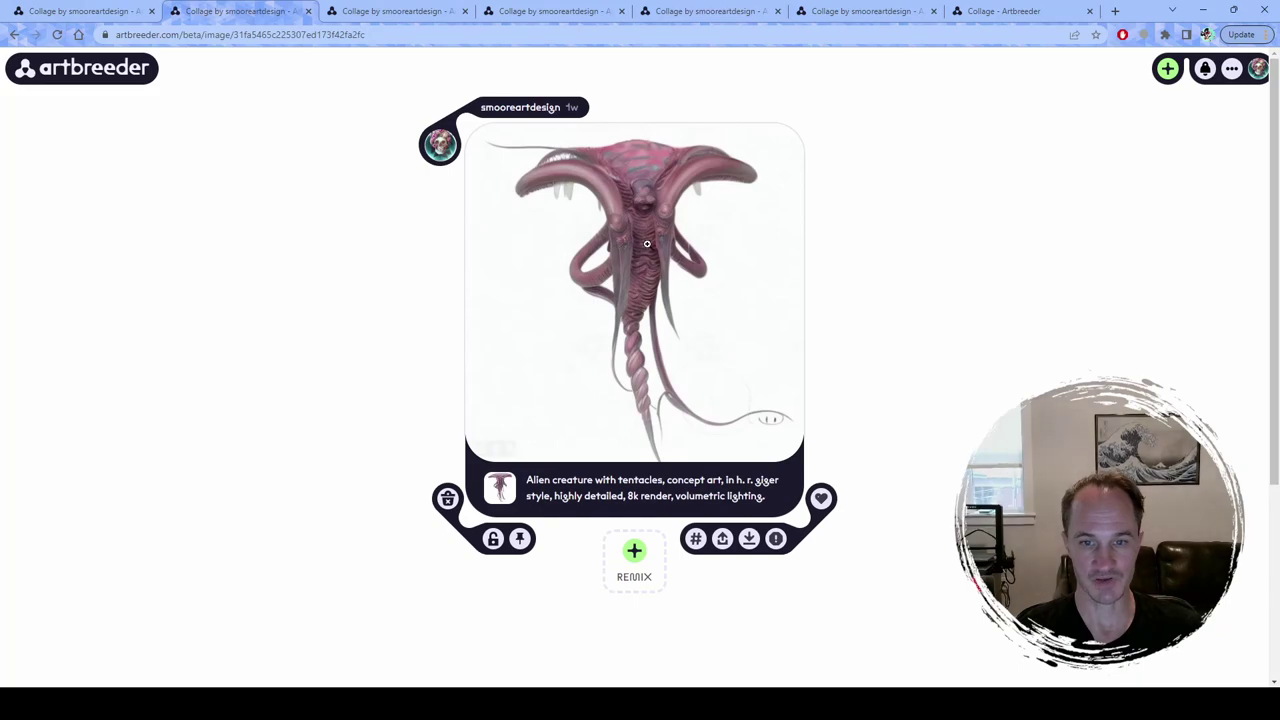
click(380, 12)
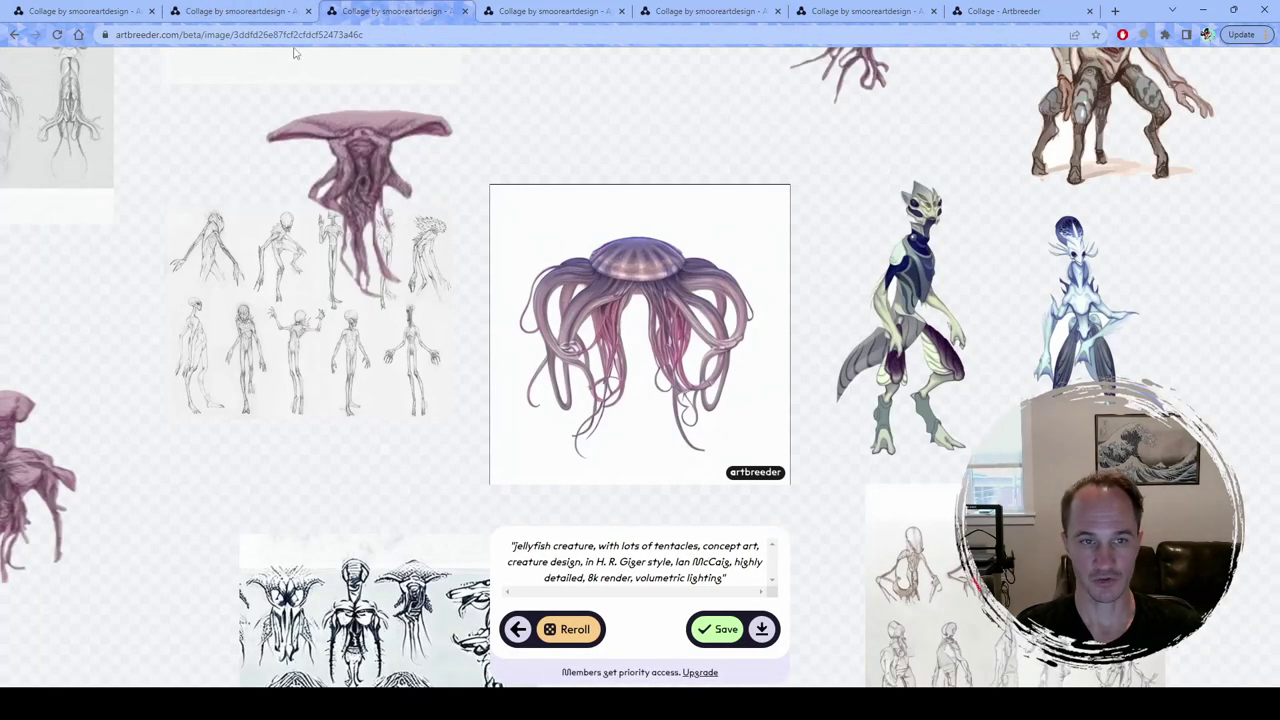
mouse_move(222, 14)
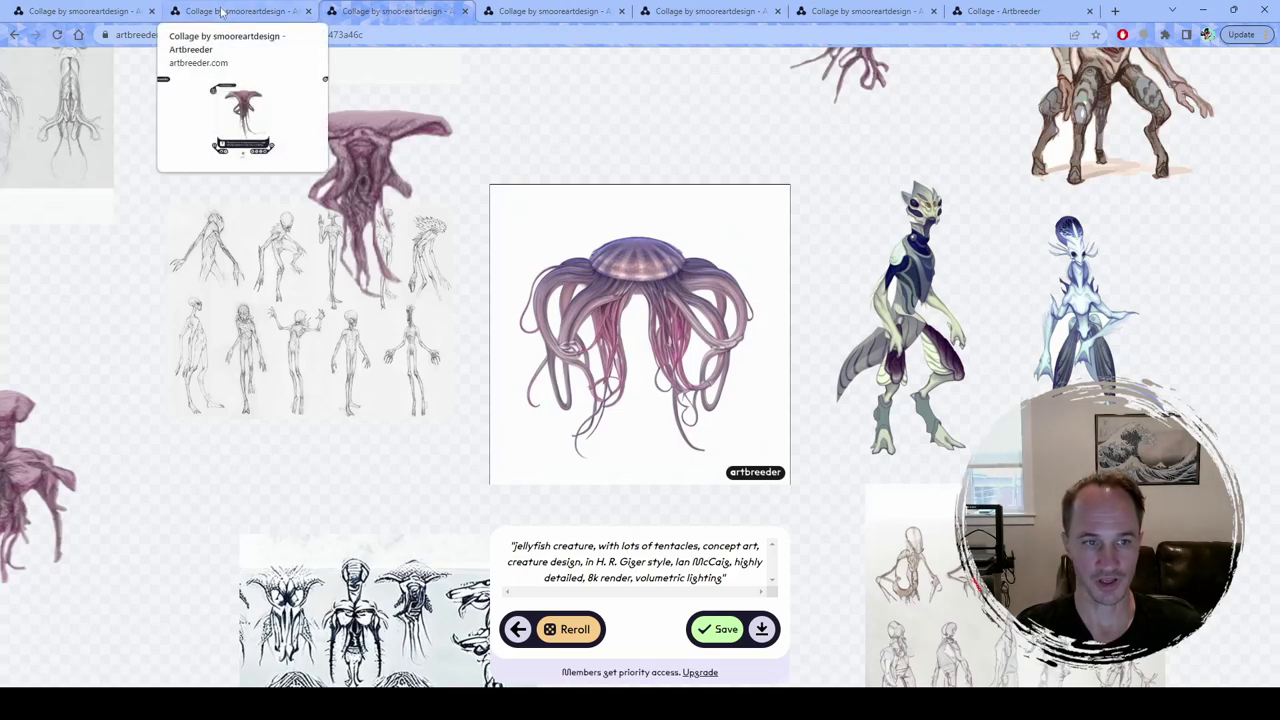
mouse_move(62, 17)
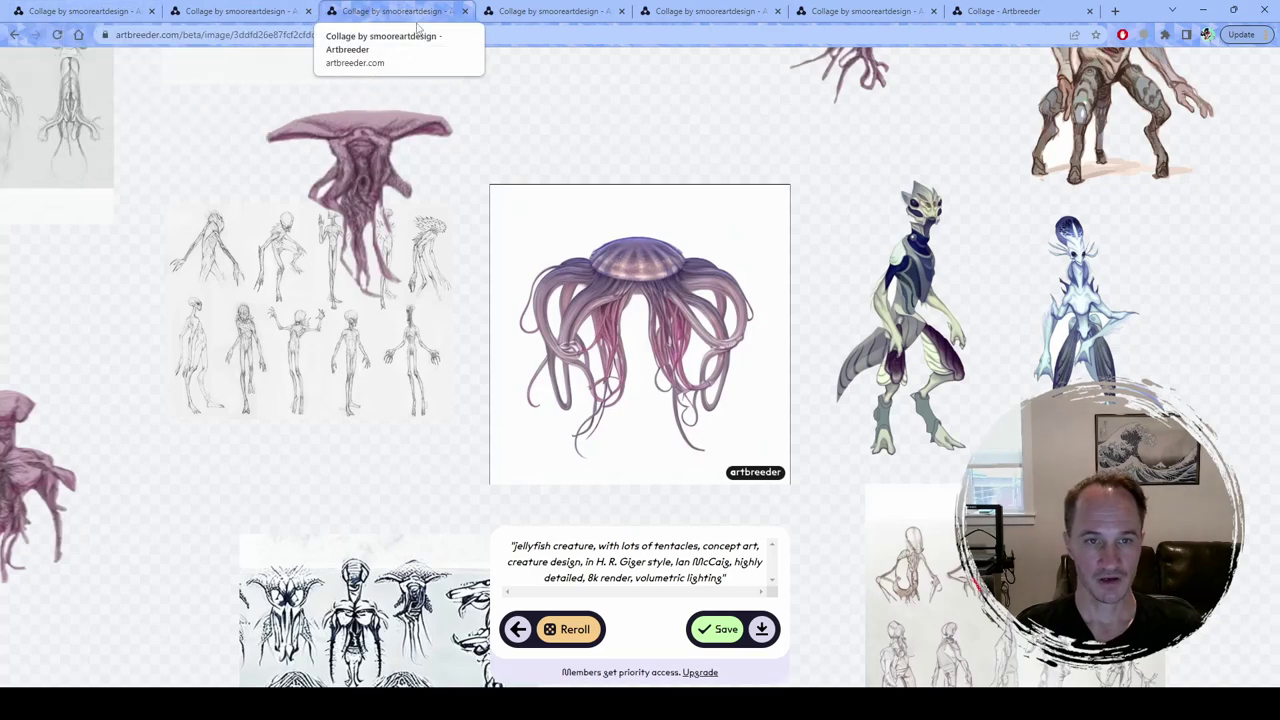
Step: Return to editing the collage, lower the AI render intensity to about the middle, and render the creature again
click(518, 630)
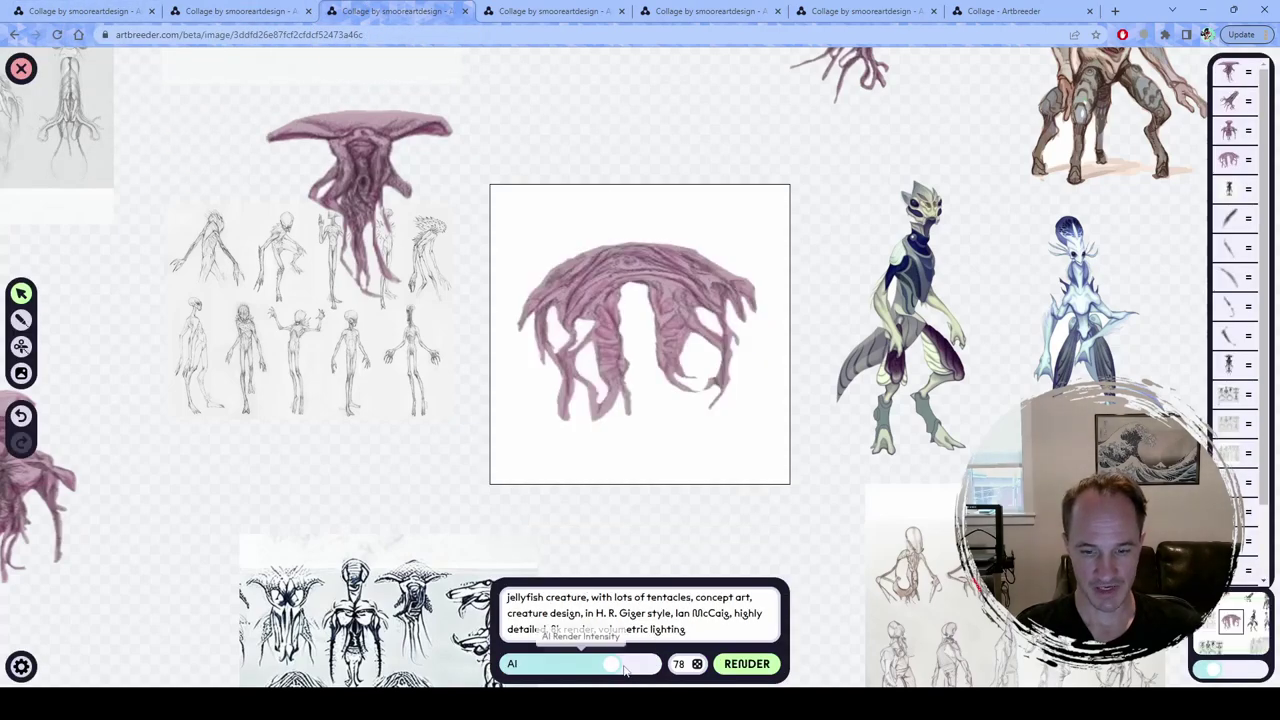
drag(624, 672, 583, 672)
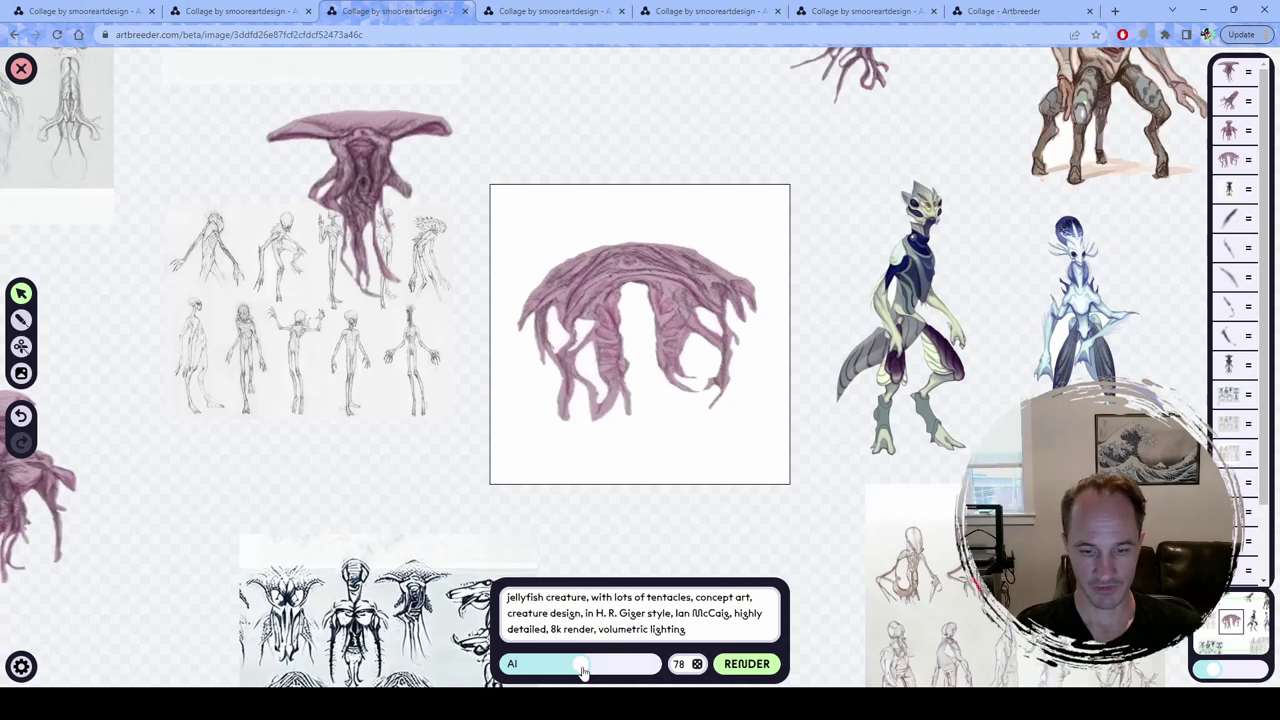
click(747, 663)
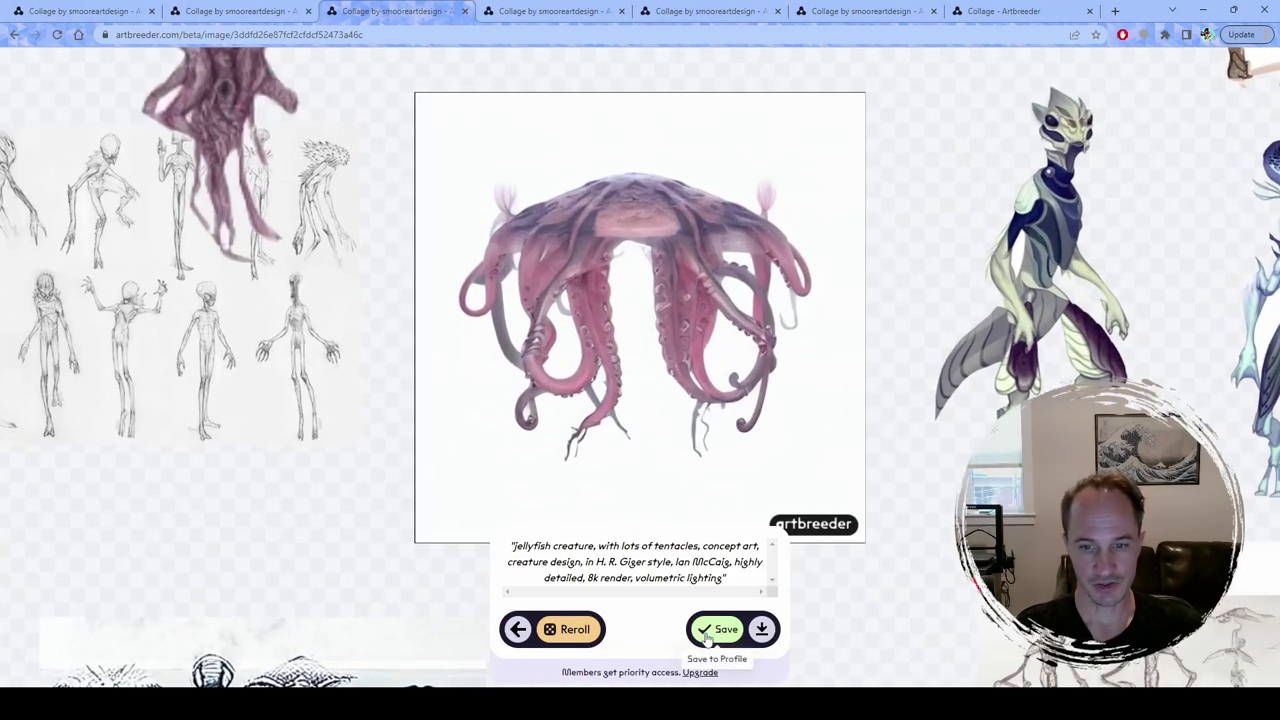
Step: Save the pink tentacled jellyfish render to the profile and close the collage editor
click(706, 636)
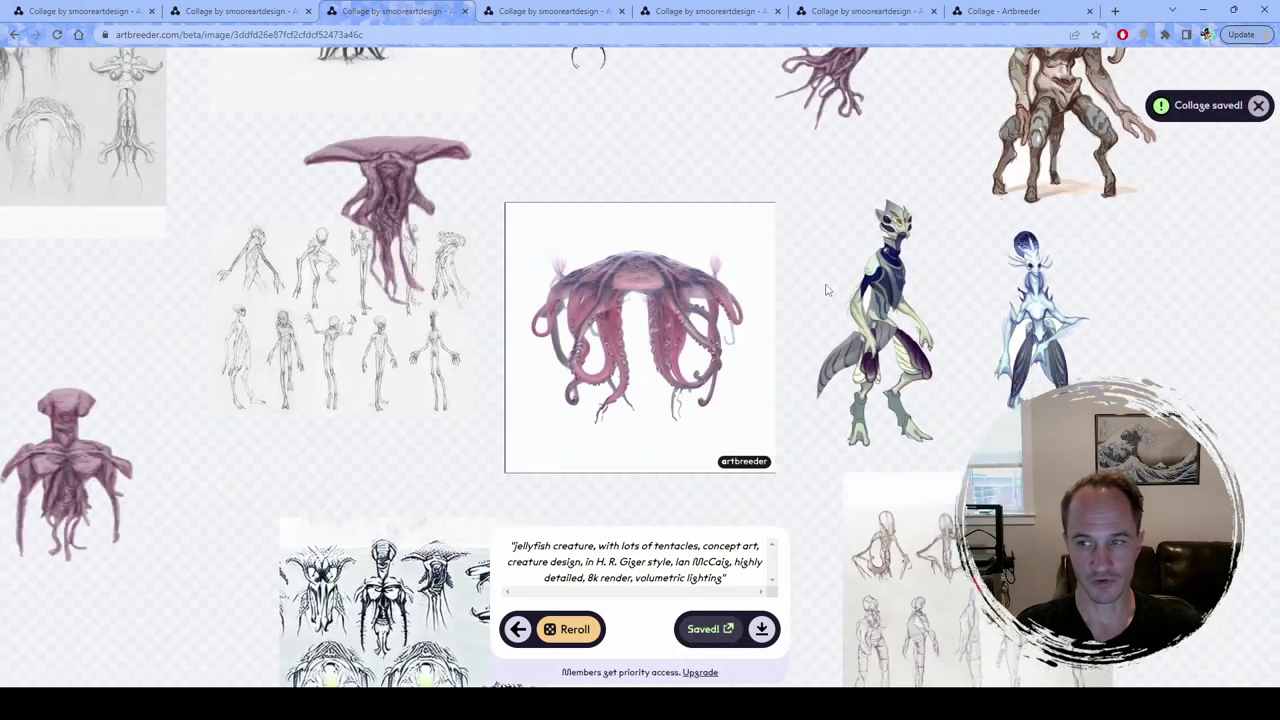
click(1260, 106)
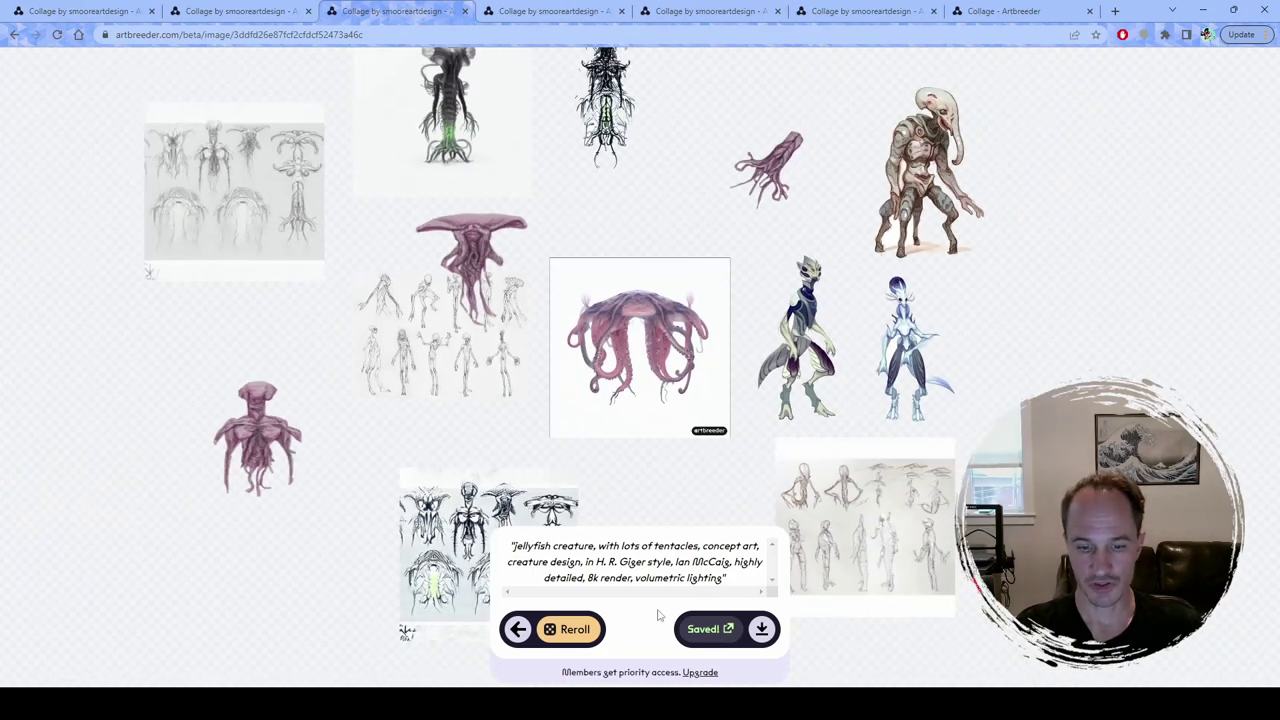
click(517, 629)
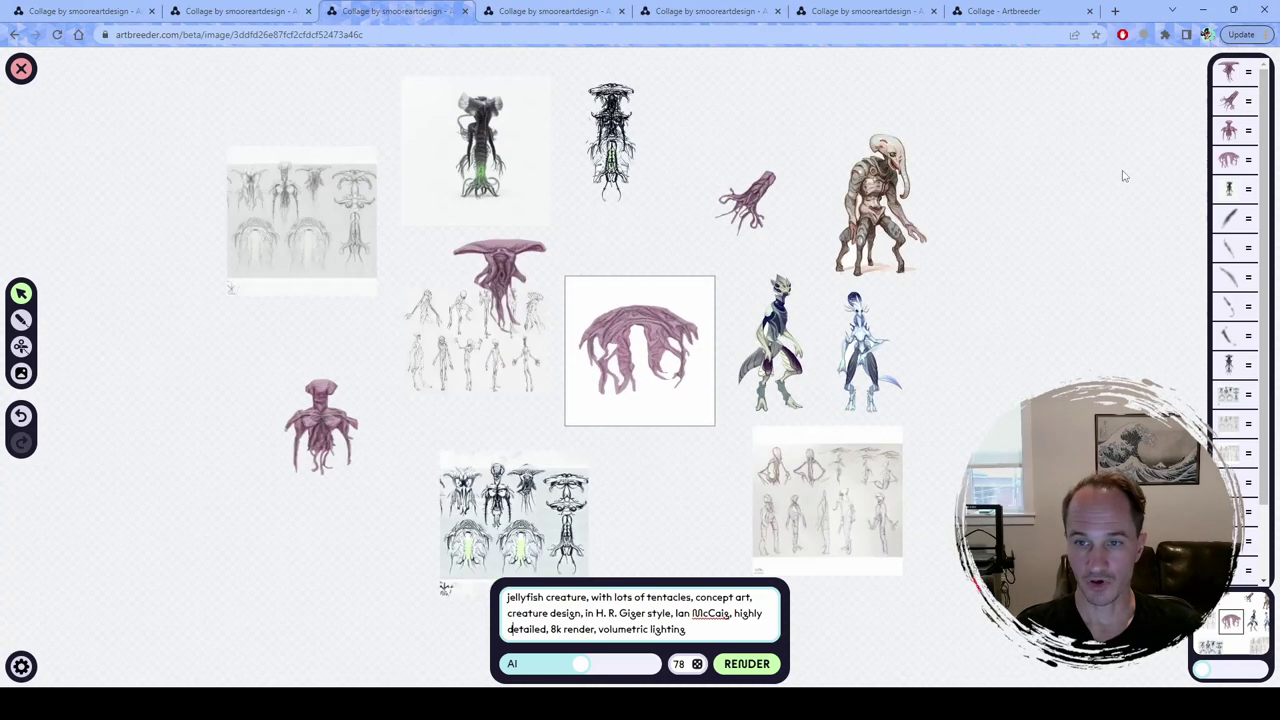
click(20, 79)
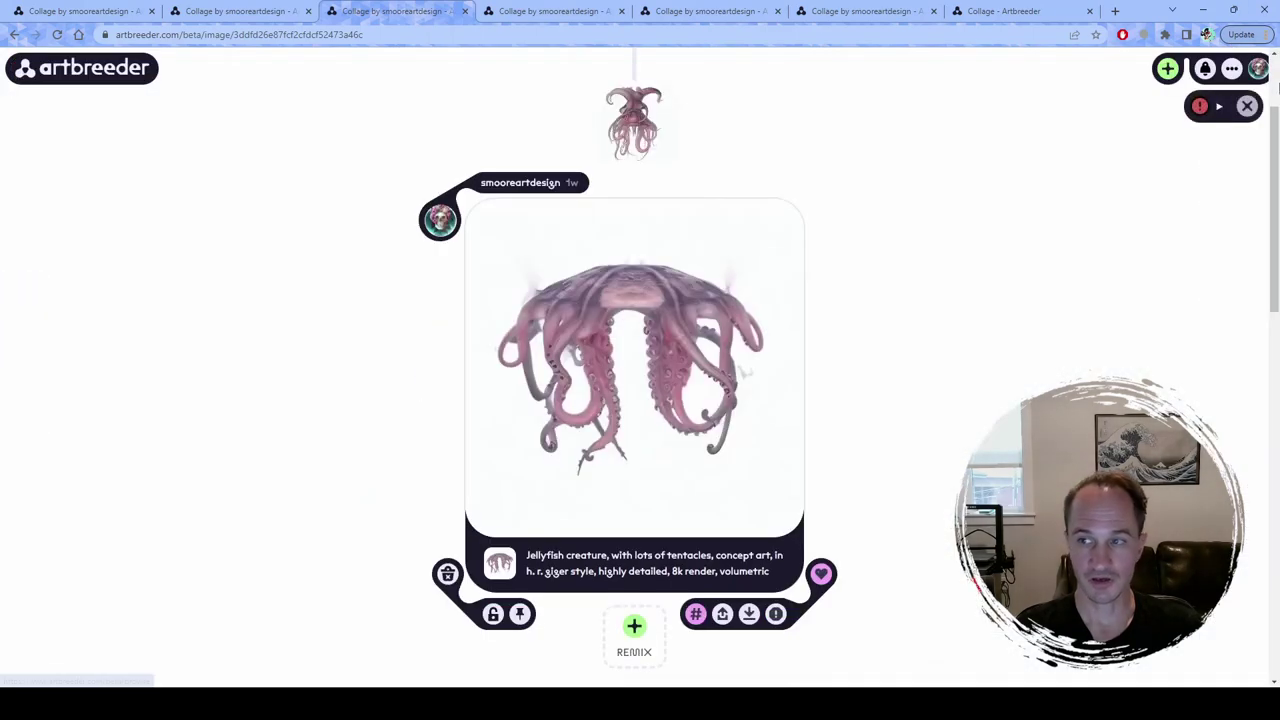
Step: Open Artbreeder's pricing page and review the membership plans and the benefits of joining
click(1232, 70)
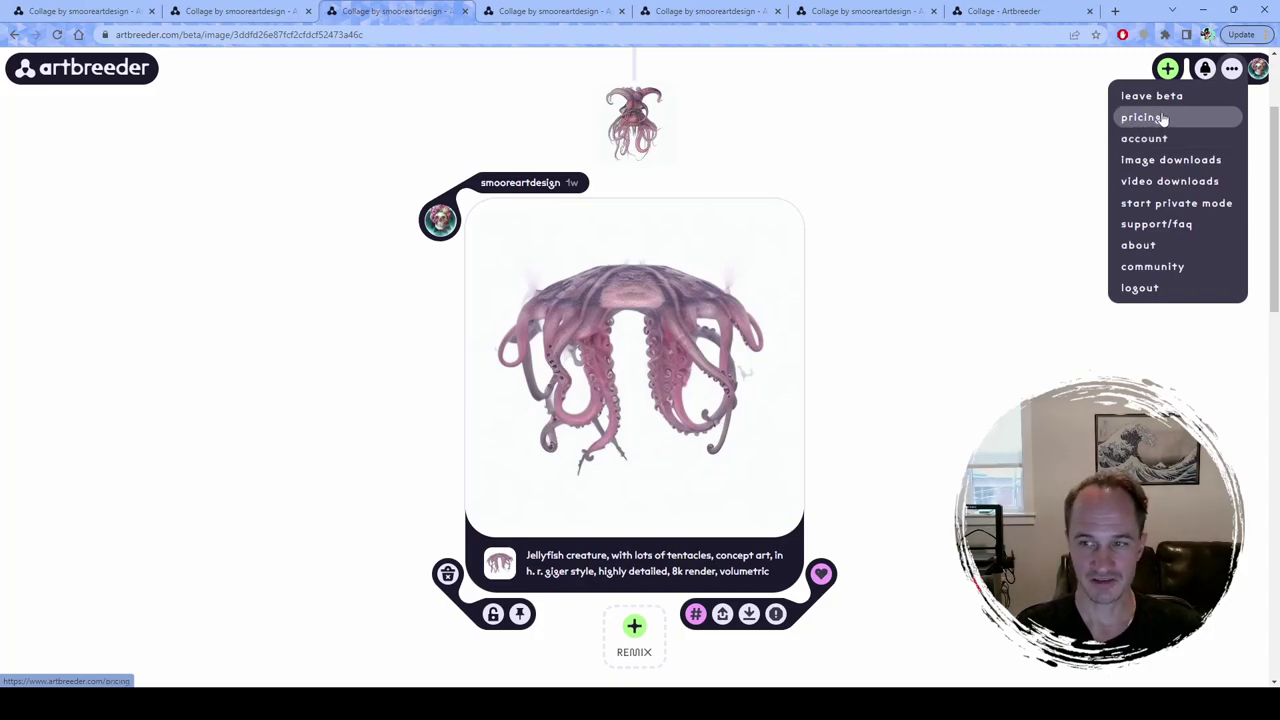
click(1140, 117)
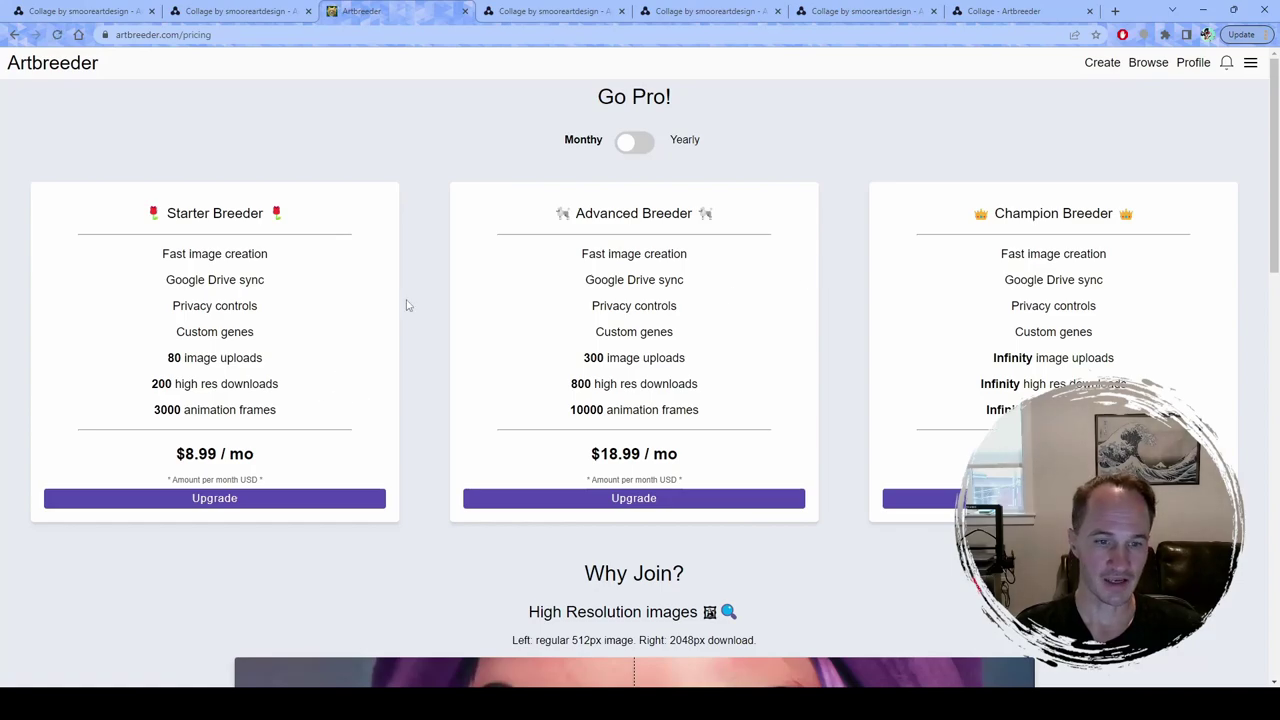
scroll(406, 303, down, 2)
scroll(406, 303, up, 2)
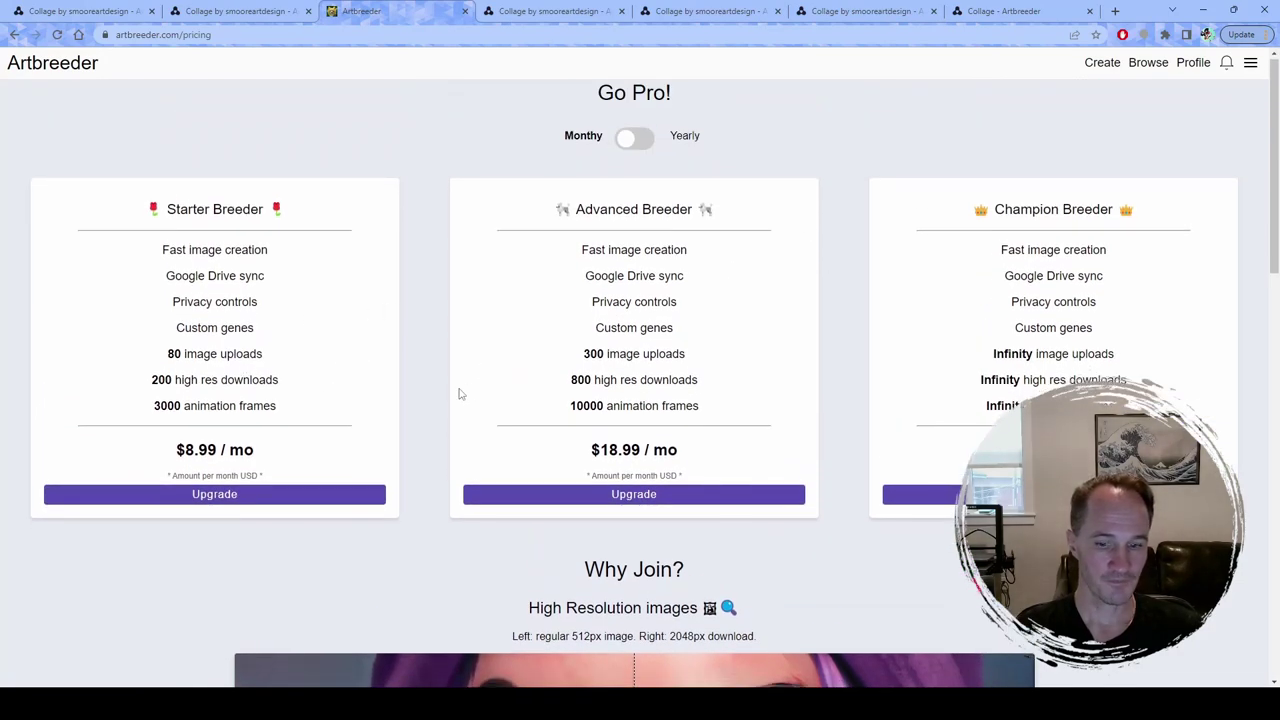
scroll(117, 383, down, 4)
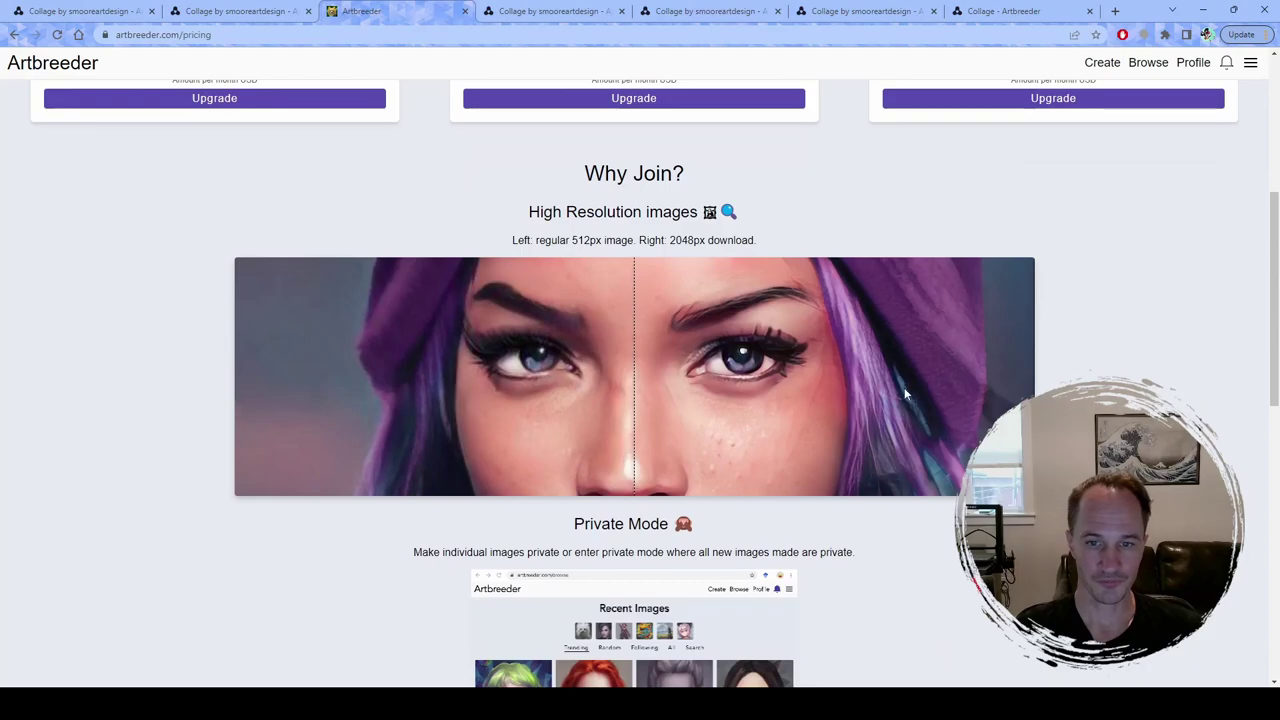
scroll(456, 414, up, 2)
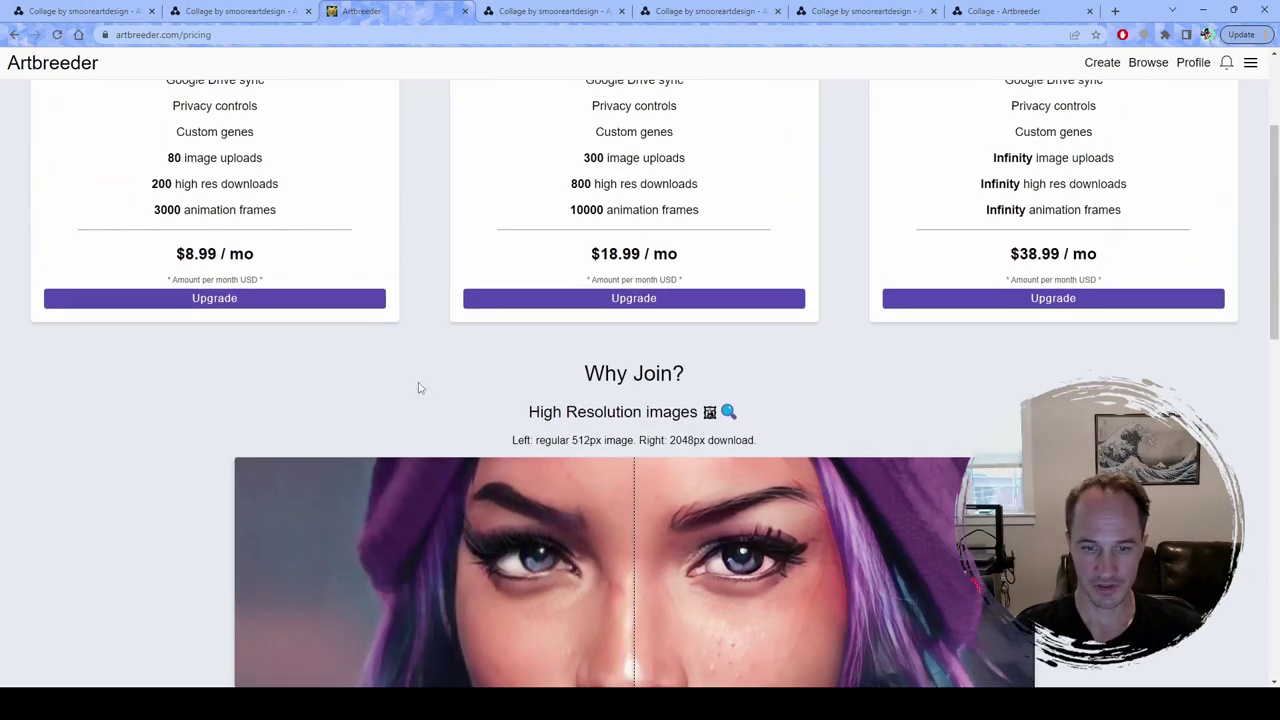
scroll(432, 400, up, 2)
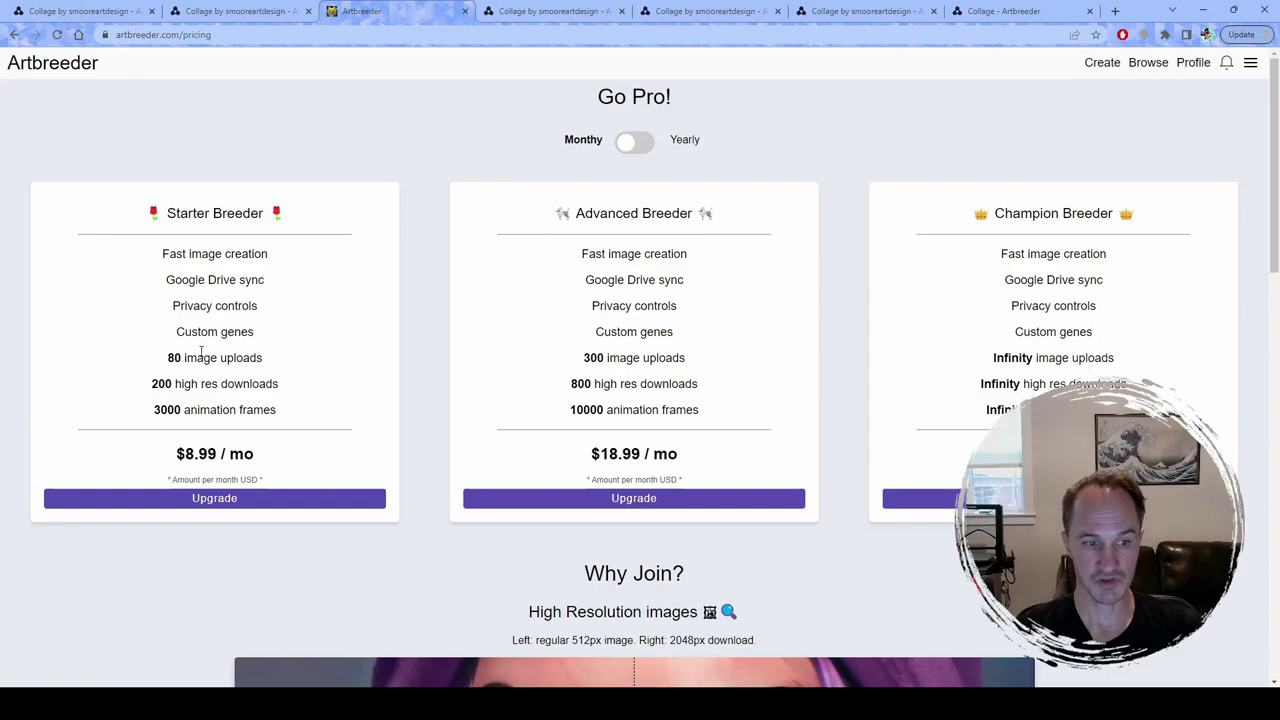
Step: Switch to the underwater jellyfish photograph collage and view its image enlarged
click(551, 13)
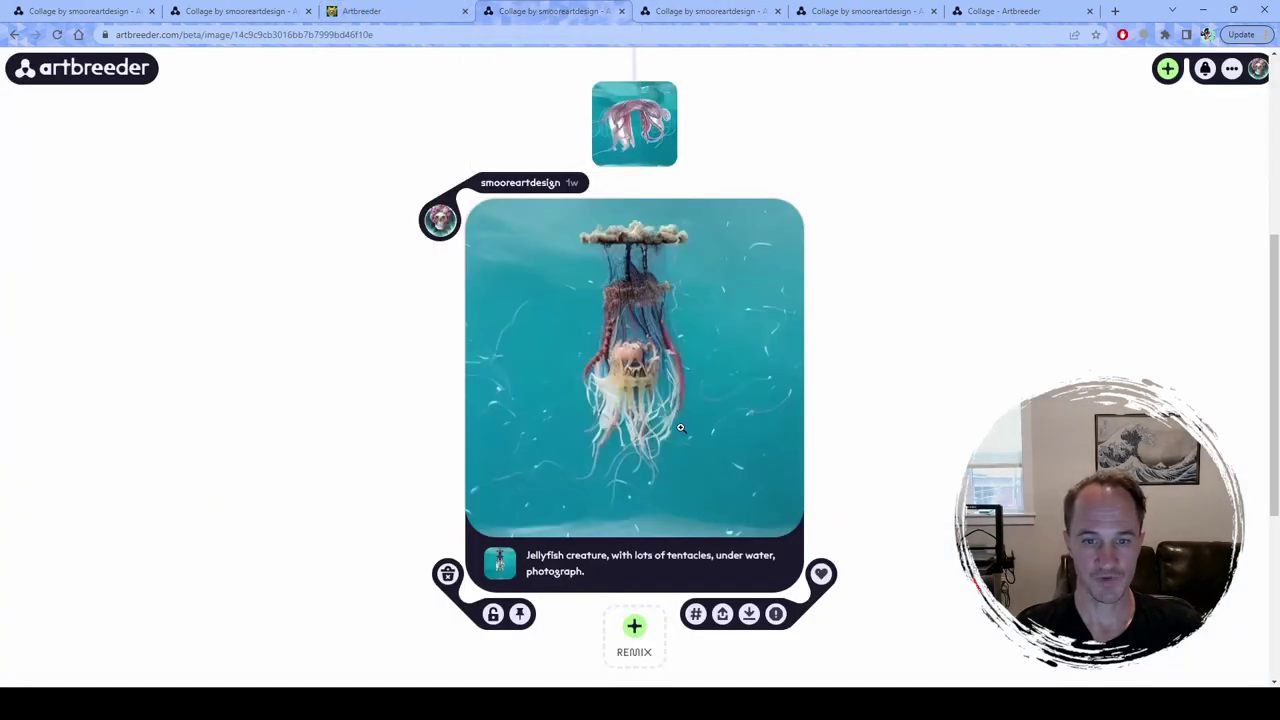
click(670, 400)
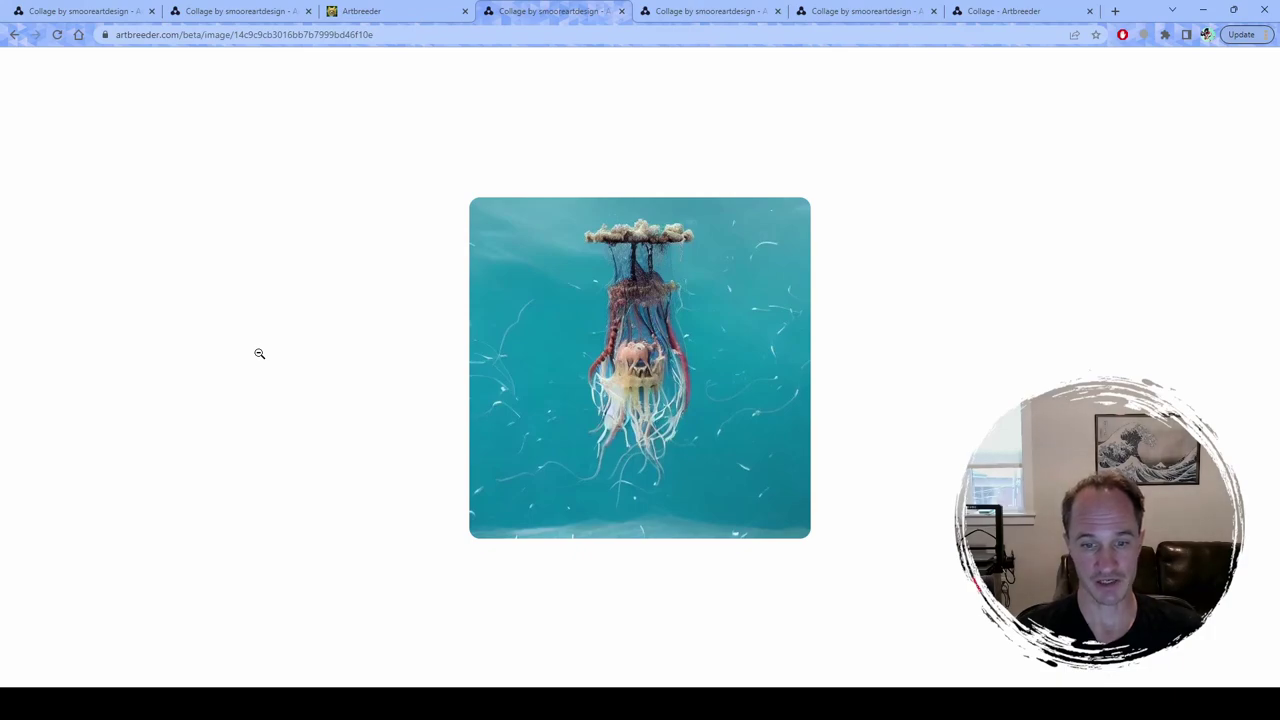
Step: Look over Artbreeder's monthly membership plans again and return to the pink tentacled alien creature collage
click(365, 13)
scroll(380, 443, down, 1)
scroll(400, 498, up, 1)
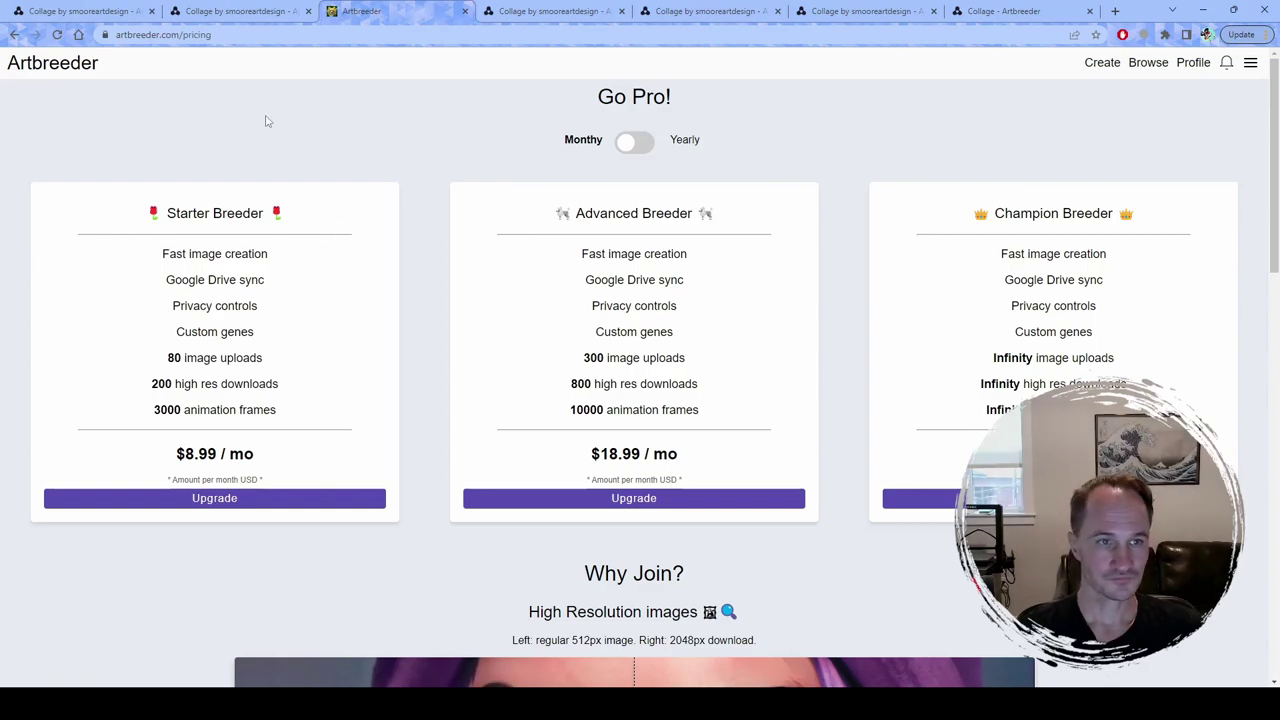
click(206, 11)
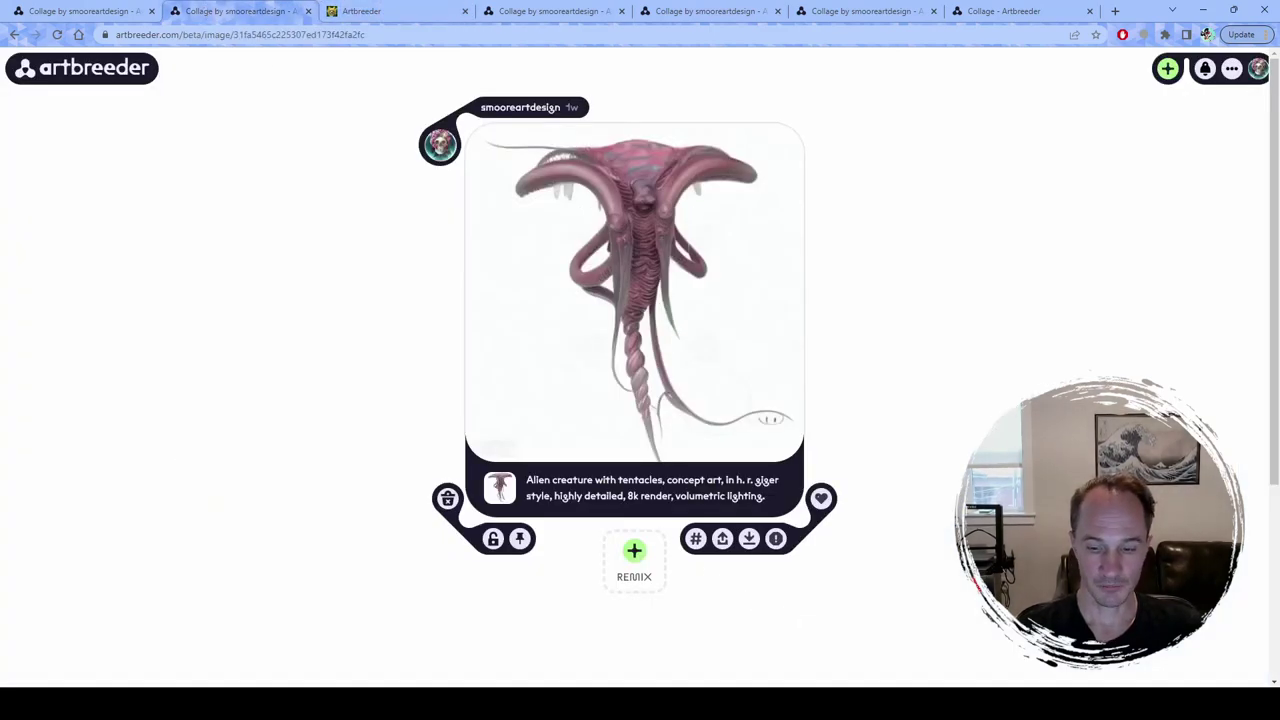
Step: Switch to Krita's alien jellyfish.kra document and examine how the large creature and small pink jellyfish sit in the underwater scene
click(857, 625)
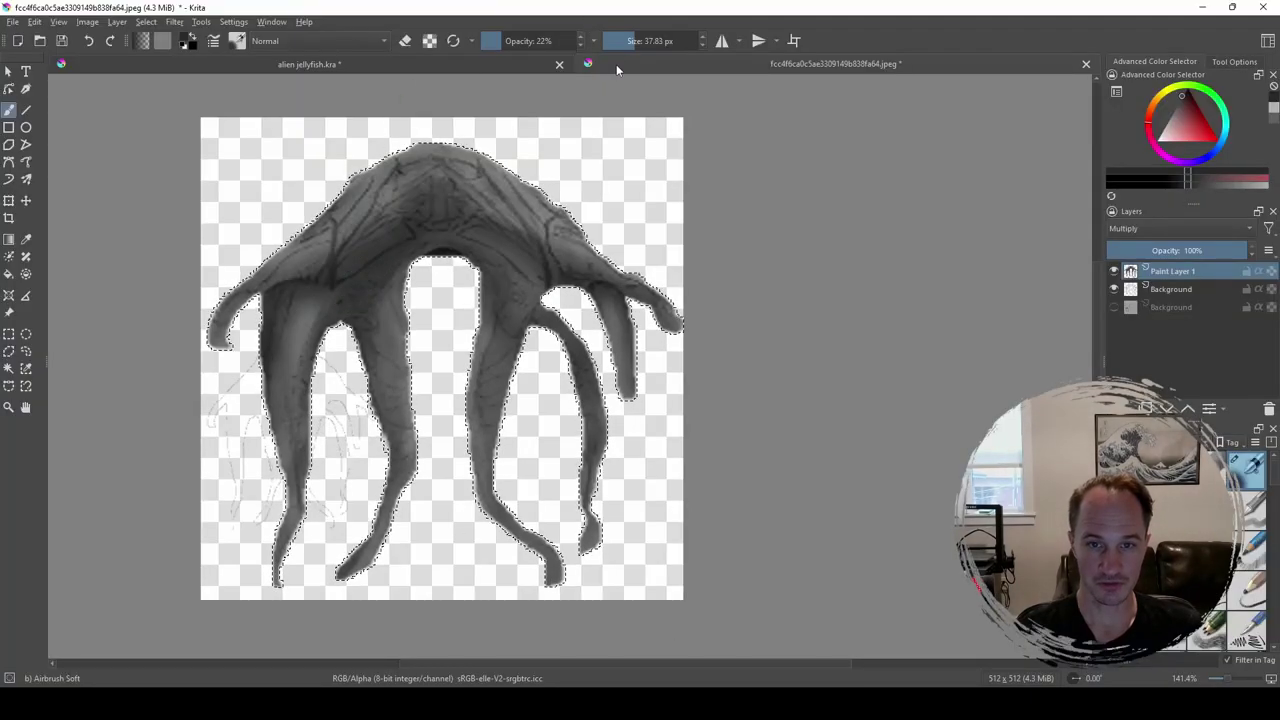
click(419, 65)
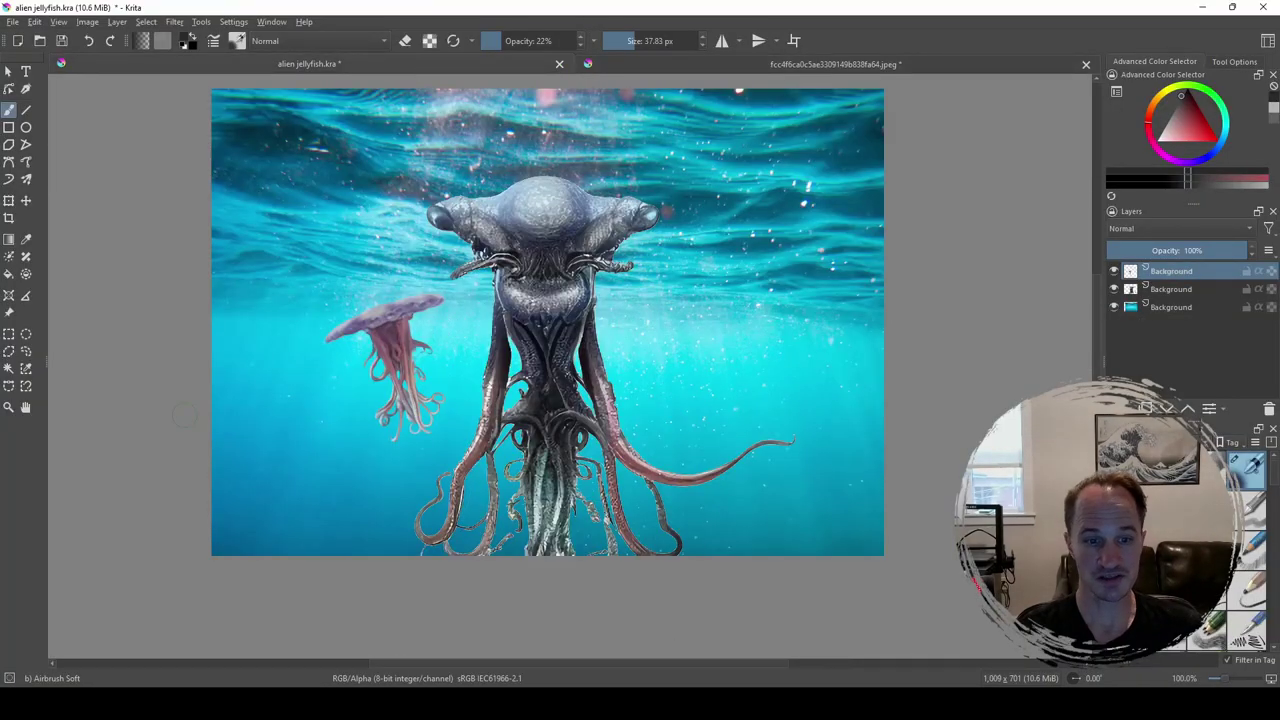
scroll(271, 409, up, 1)
scroll(323, 400, down, 1)
scroll(300, 405, up, 1)
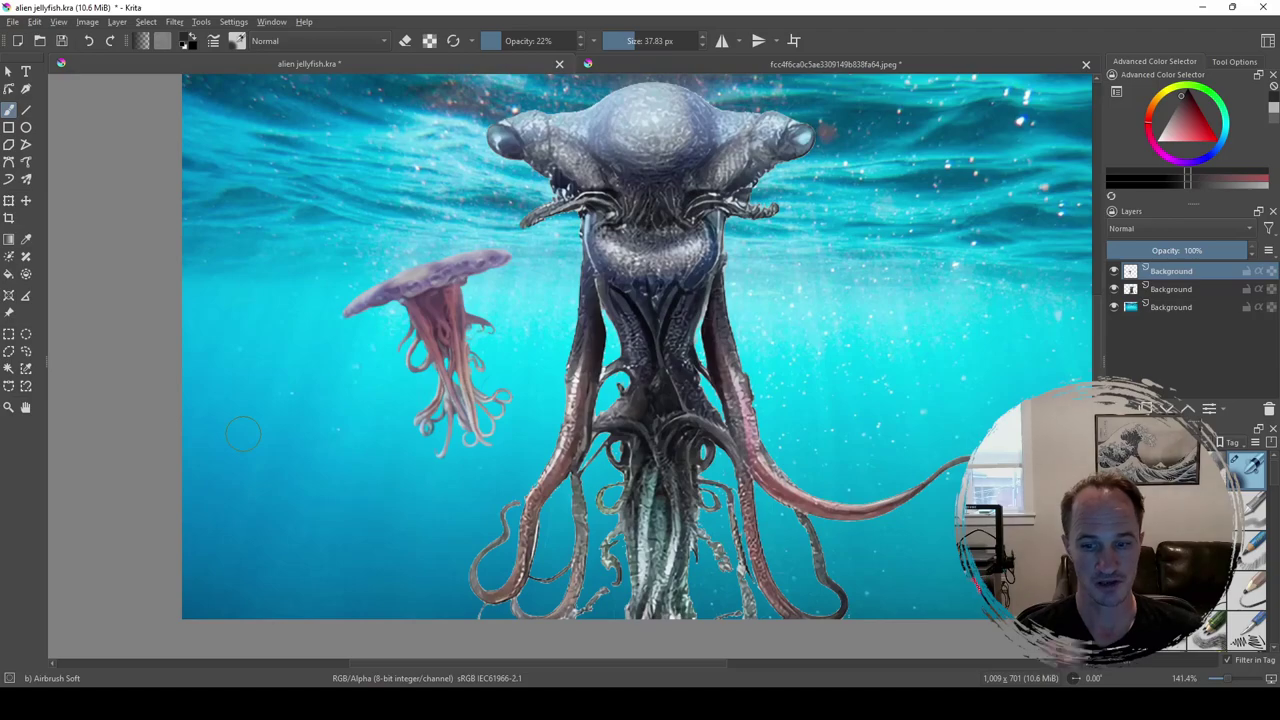
scroll(626, 430, down, 1)
scroll(626, 432, up, 1)
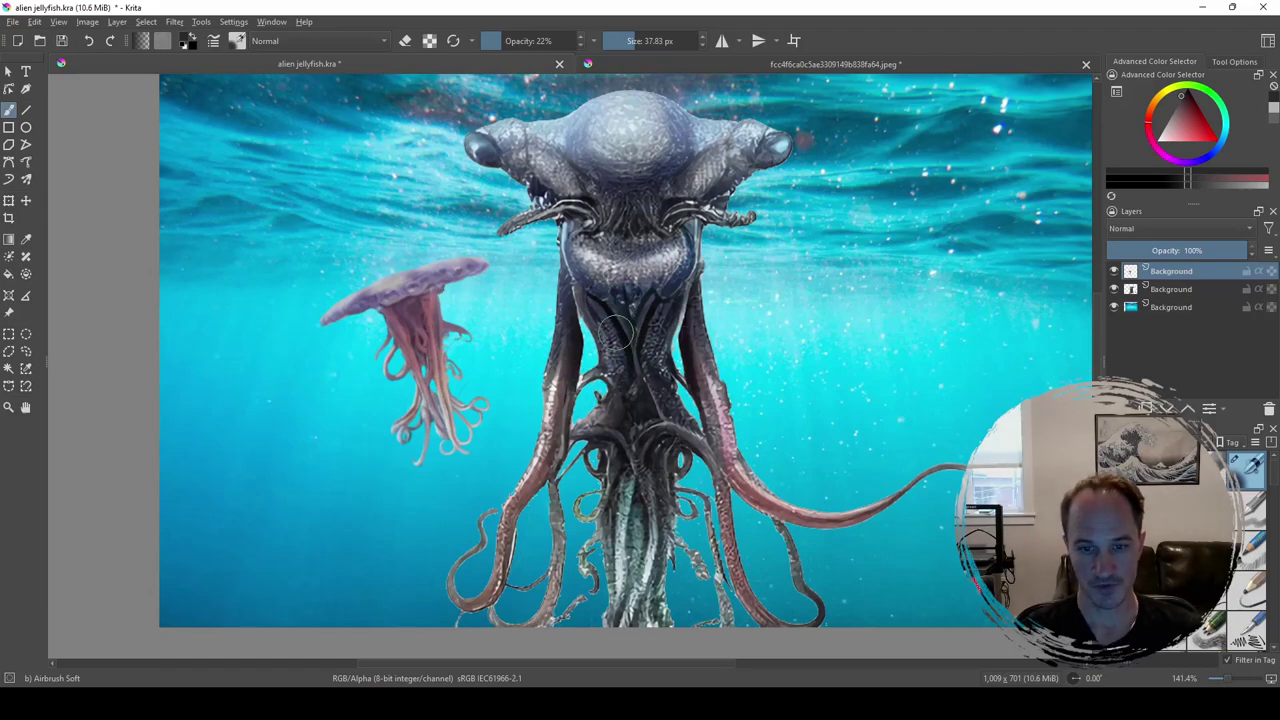
scroll(748, 410, up, 2)
scroll(682, 425, down, 4)
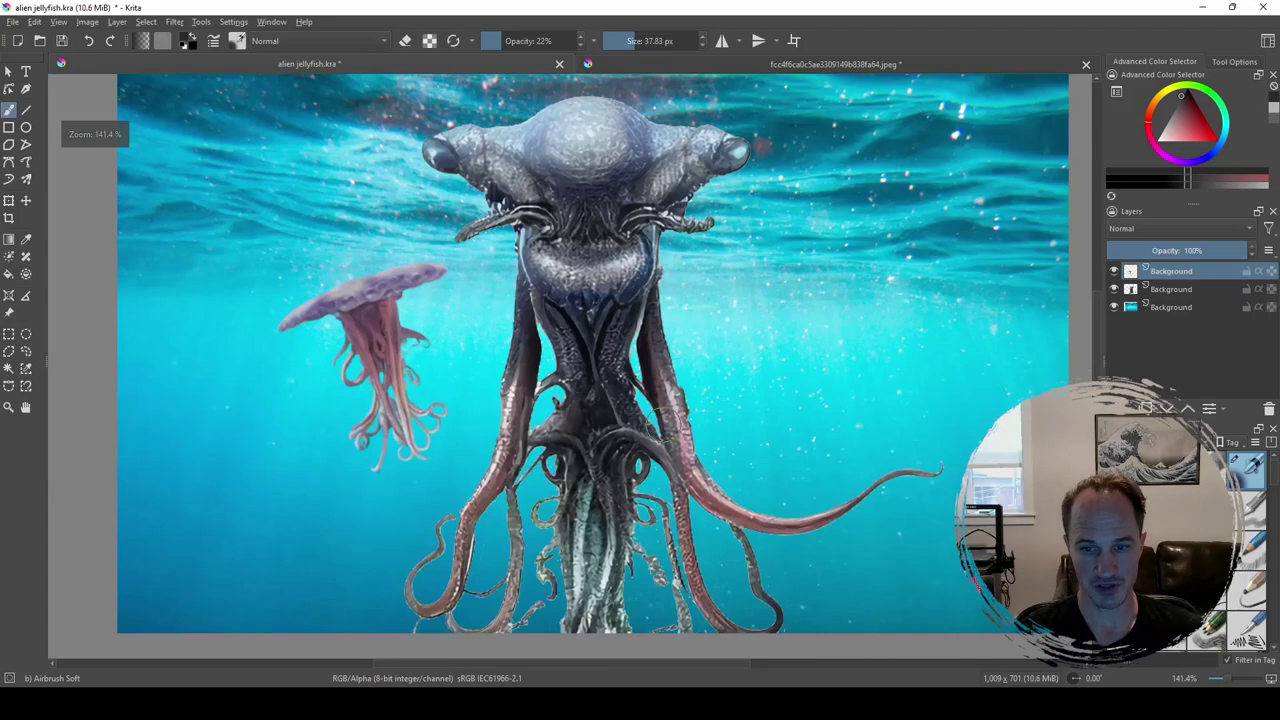
scroll(660, 420, up, 3)
scroll(590, 253, down, 3)
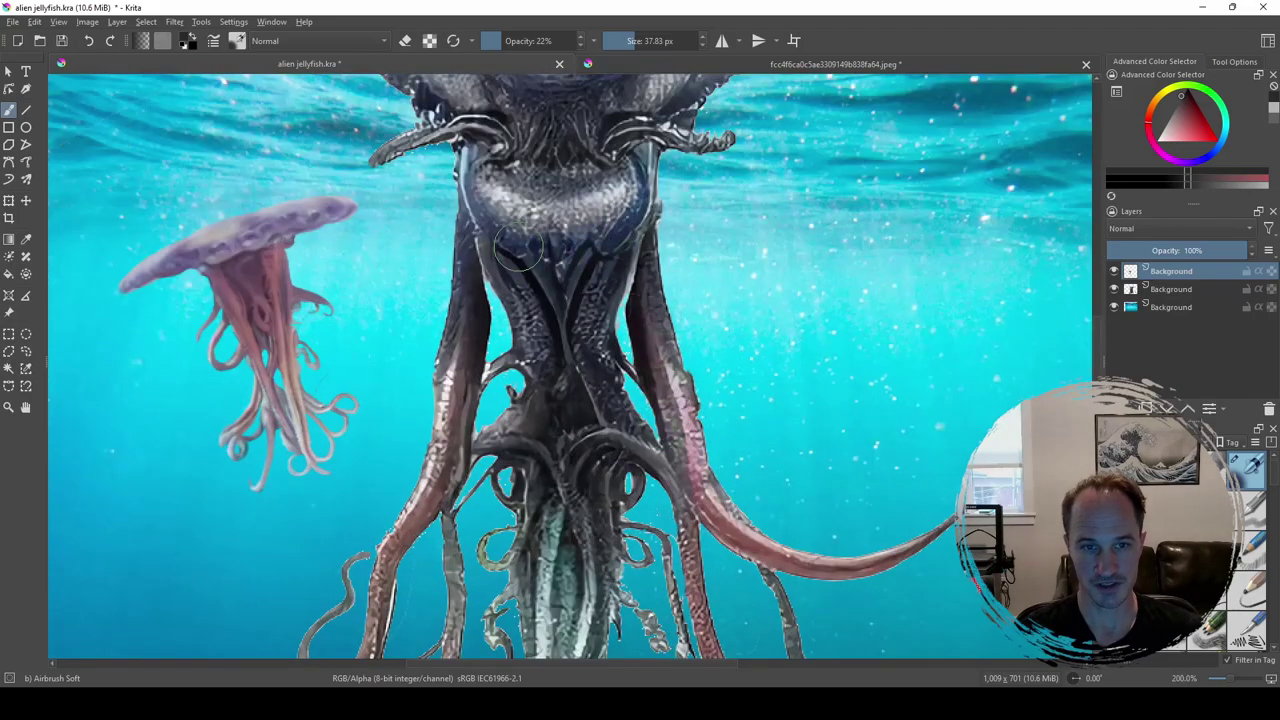
scroll(530, 250, up, 2)
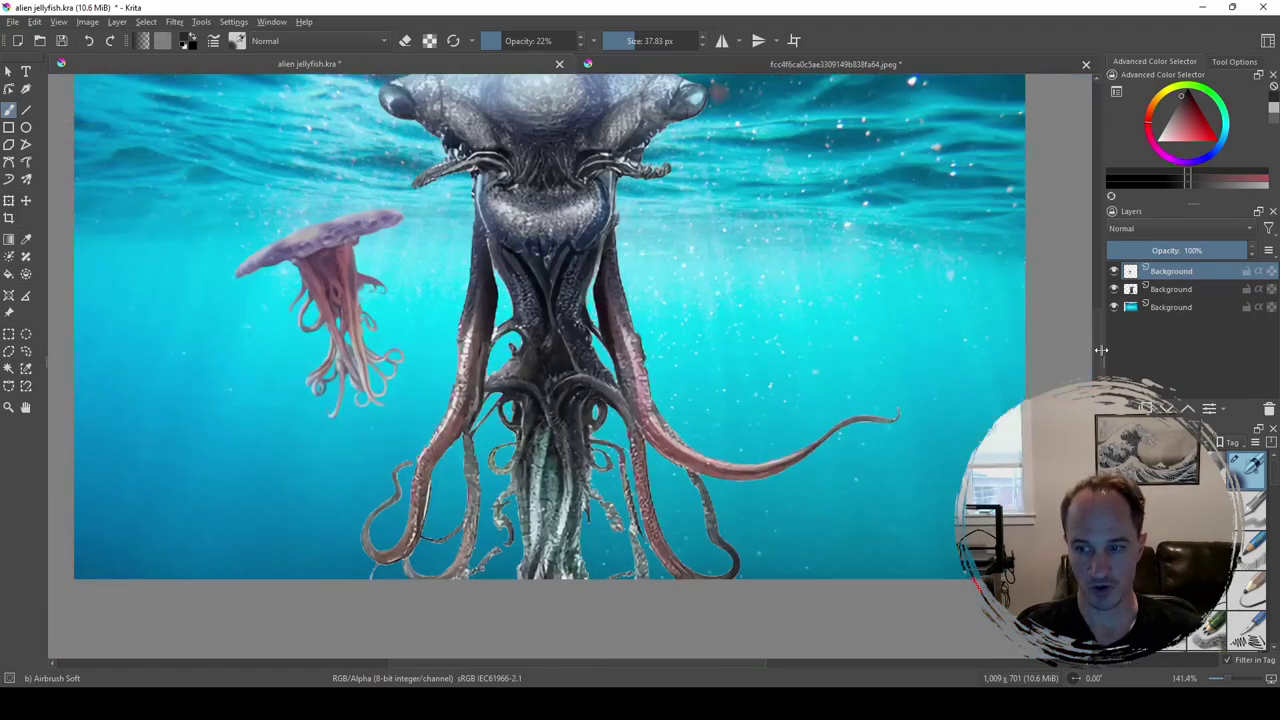
Step: Inspect the large creature's head and cutout edges, its lower tentacles, and the small jellyfish beside it
scroll(836, 342, up, 3)
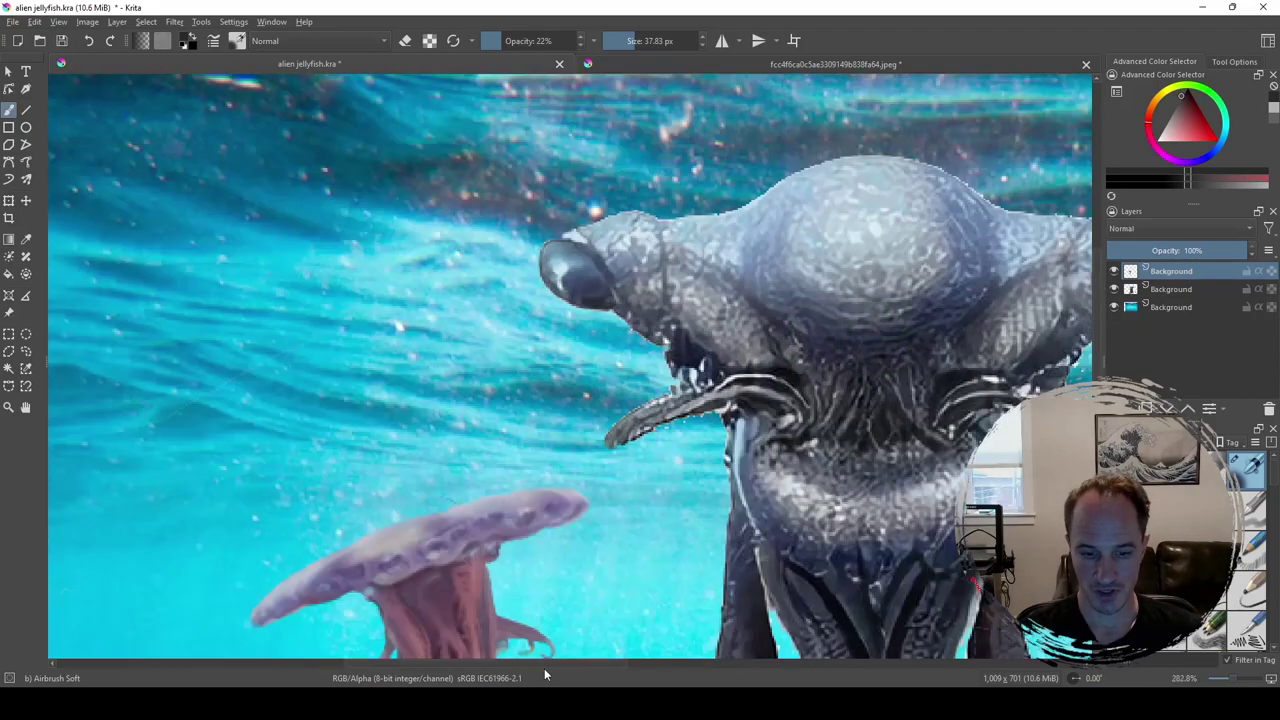
drag(556, 663, 621, 642)
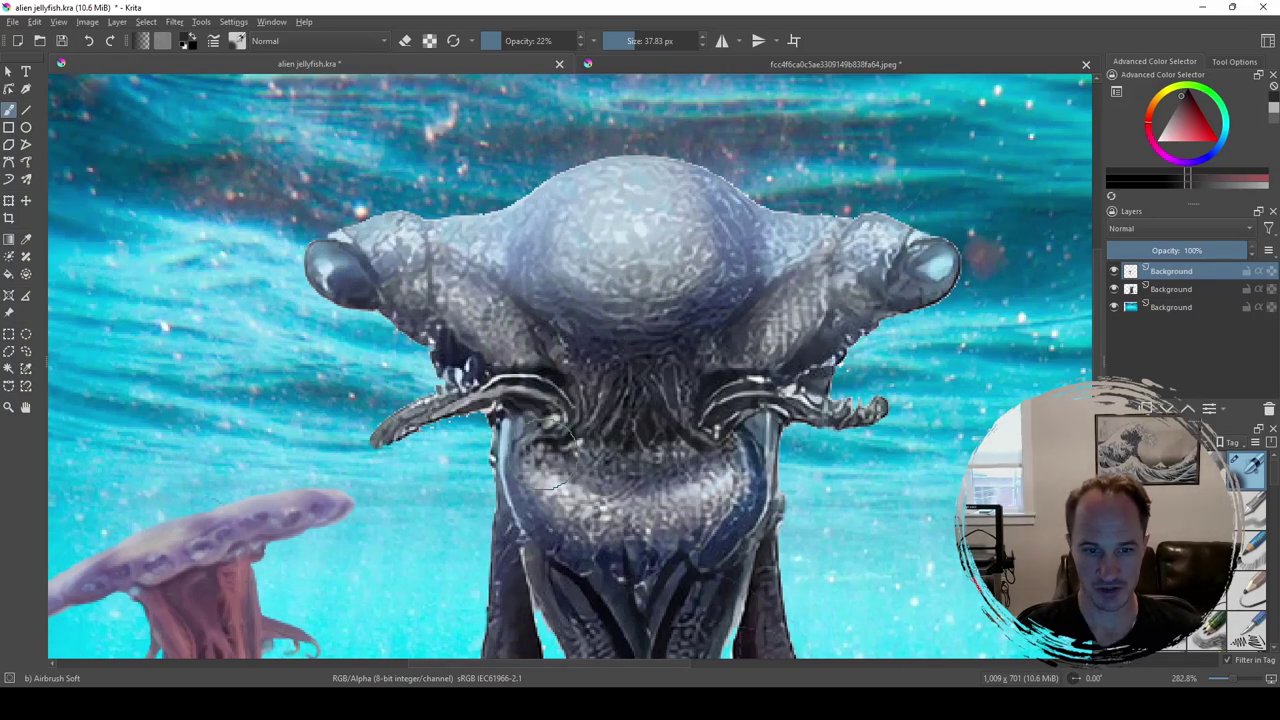
scroll(530, 500, down, 1)
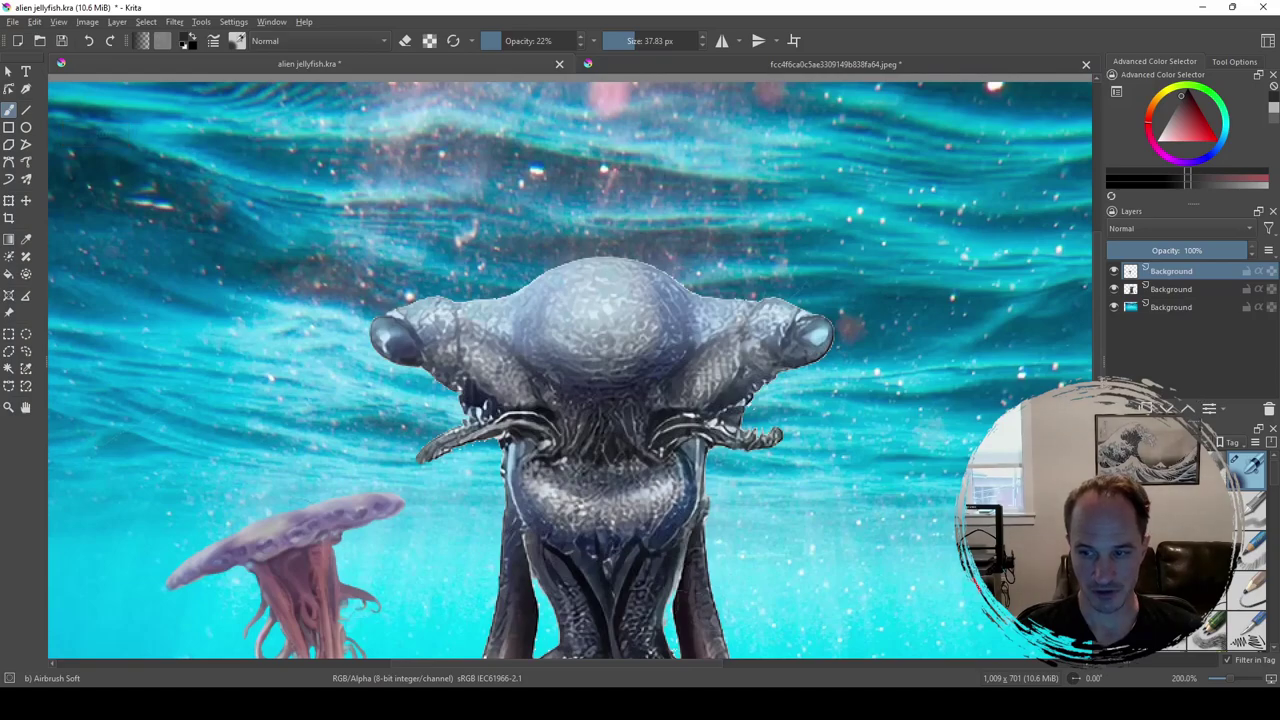
drag(530, 500, 530, 125)
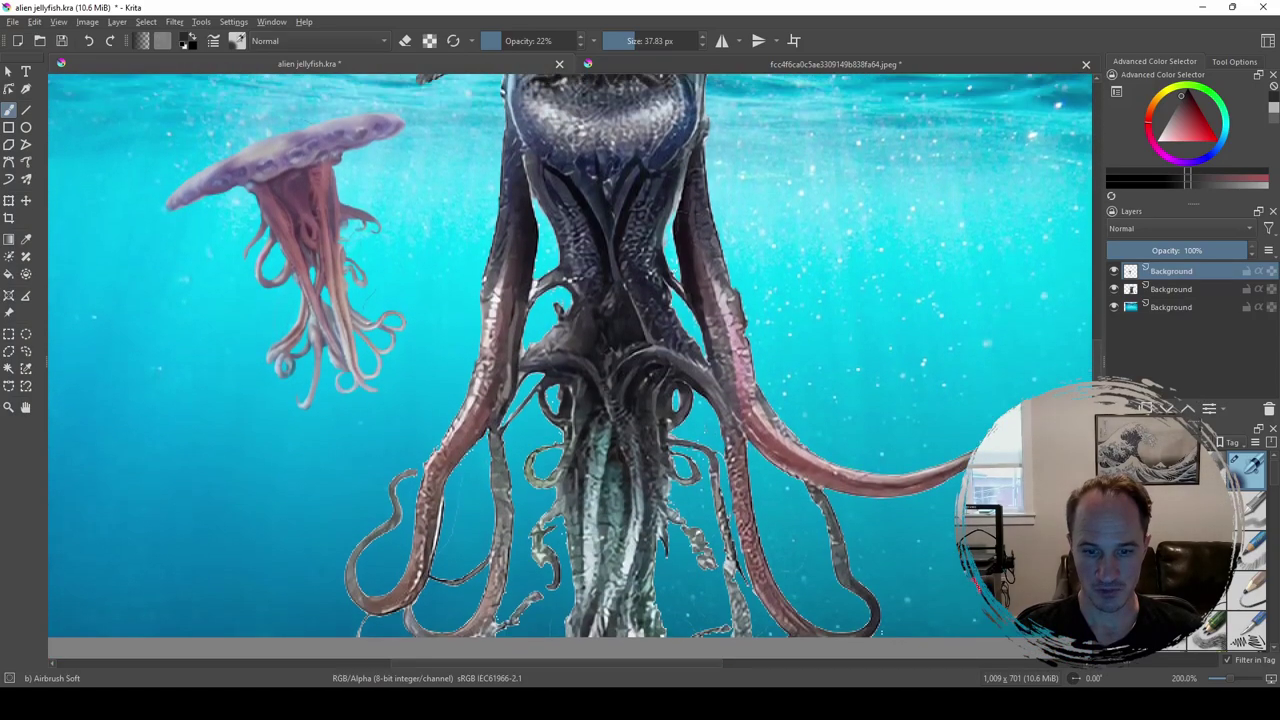
scroll(590, 425, down, 2)
scroll(585, 421, up, 1)
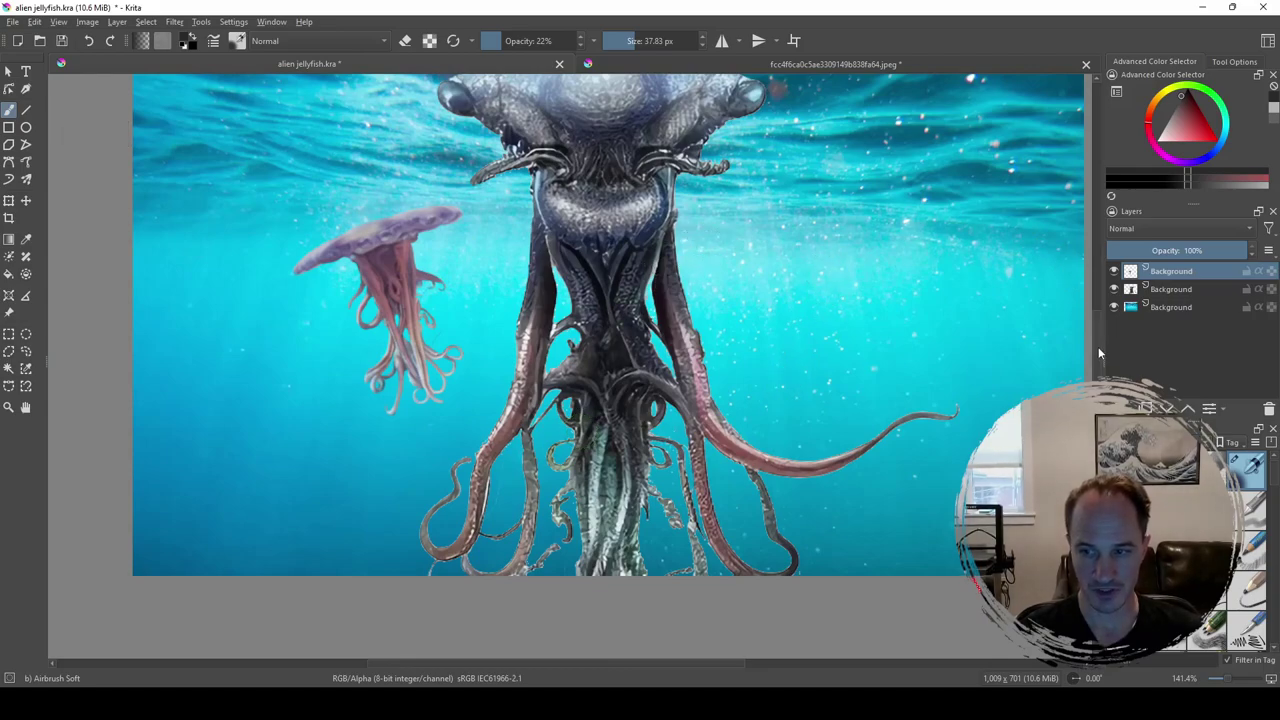
scroll(1100, 342, up, 1)
scroll(1101, 348, up, 1)
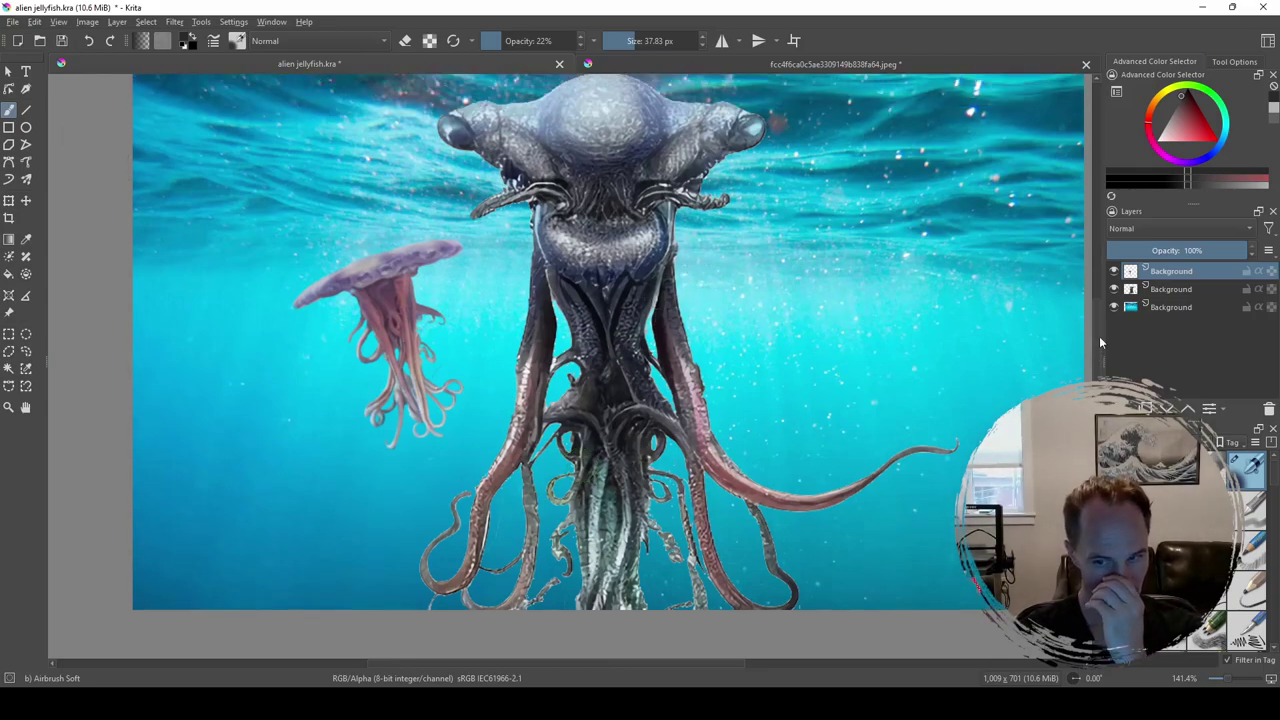
scroll(1099, 336, up, 2)
scroll(1108, 320, up, 4)
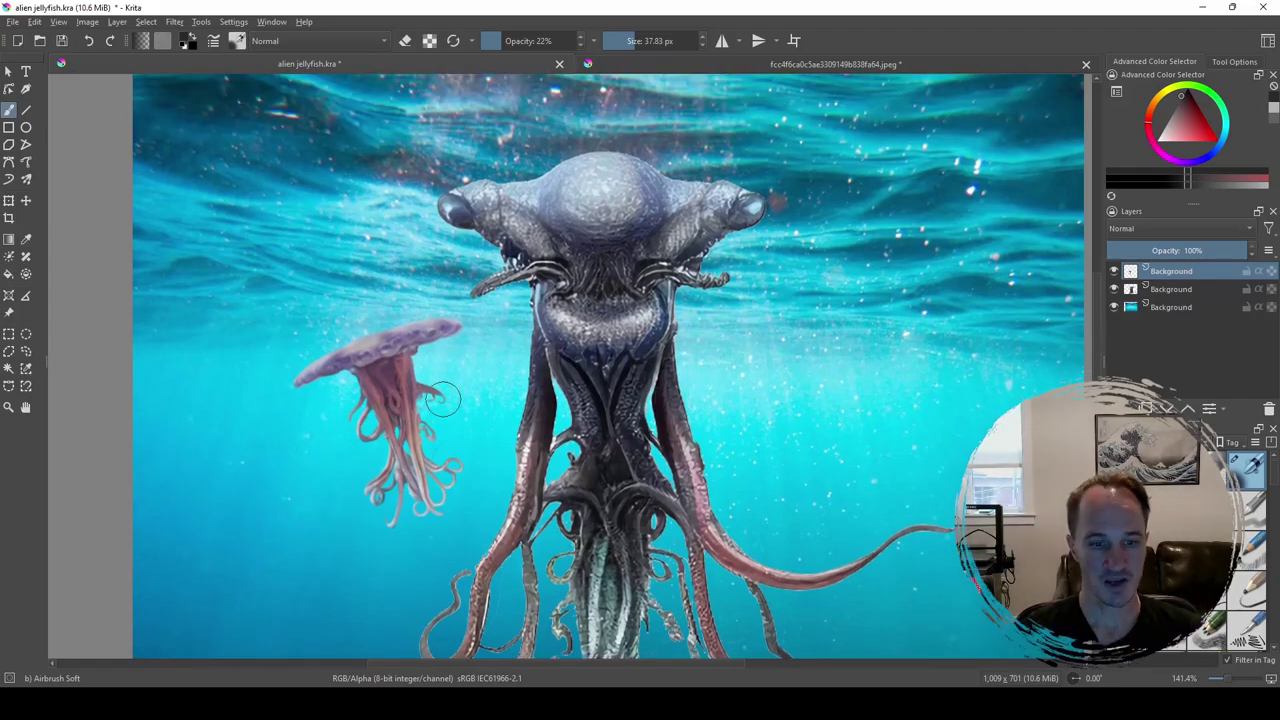
scroll(471, 397, up, 1)
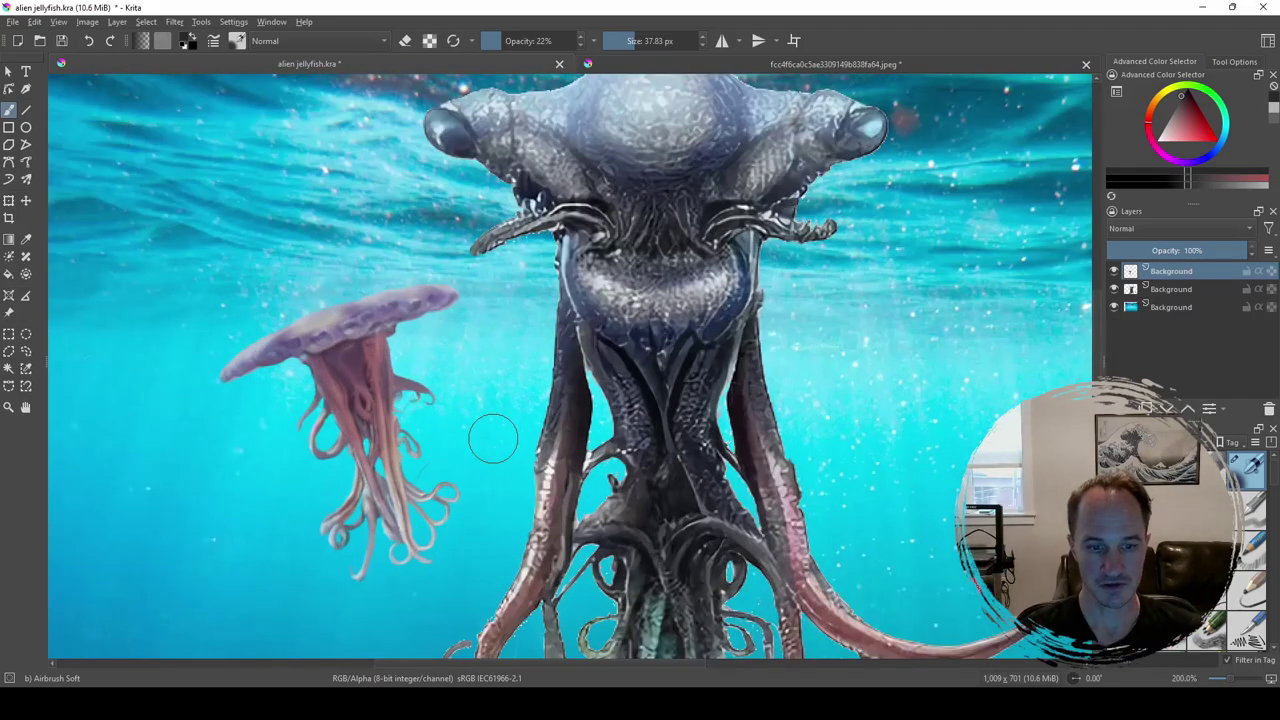
scroll(489, 390, down, 1)
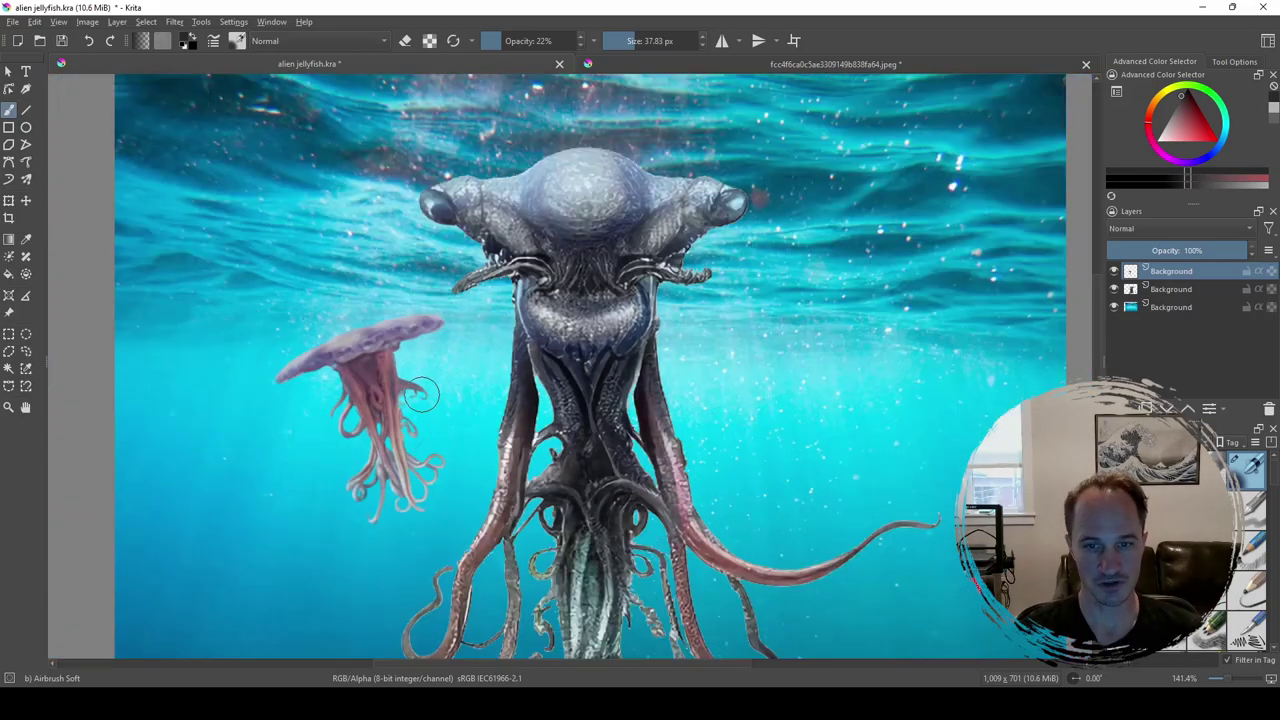